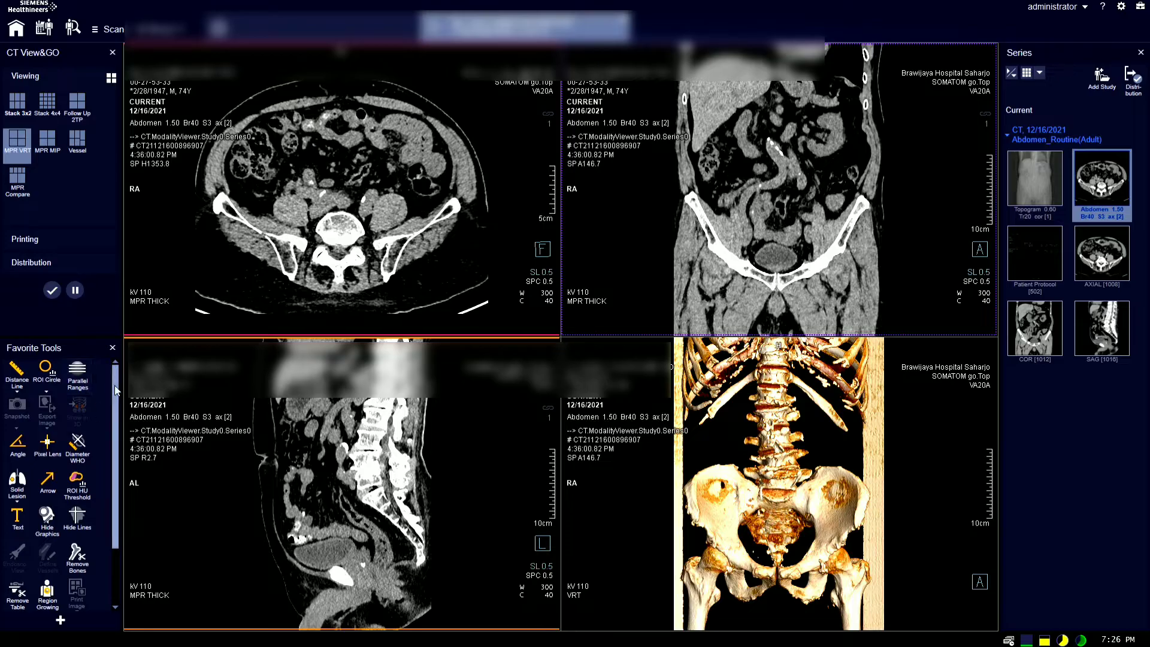
Look through the available tools in the Tool Gallery, down to the Postprocessing group, and close it
scroll(113, 386, "down", 3)
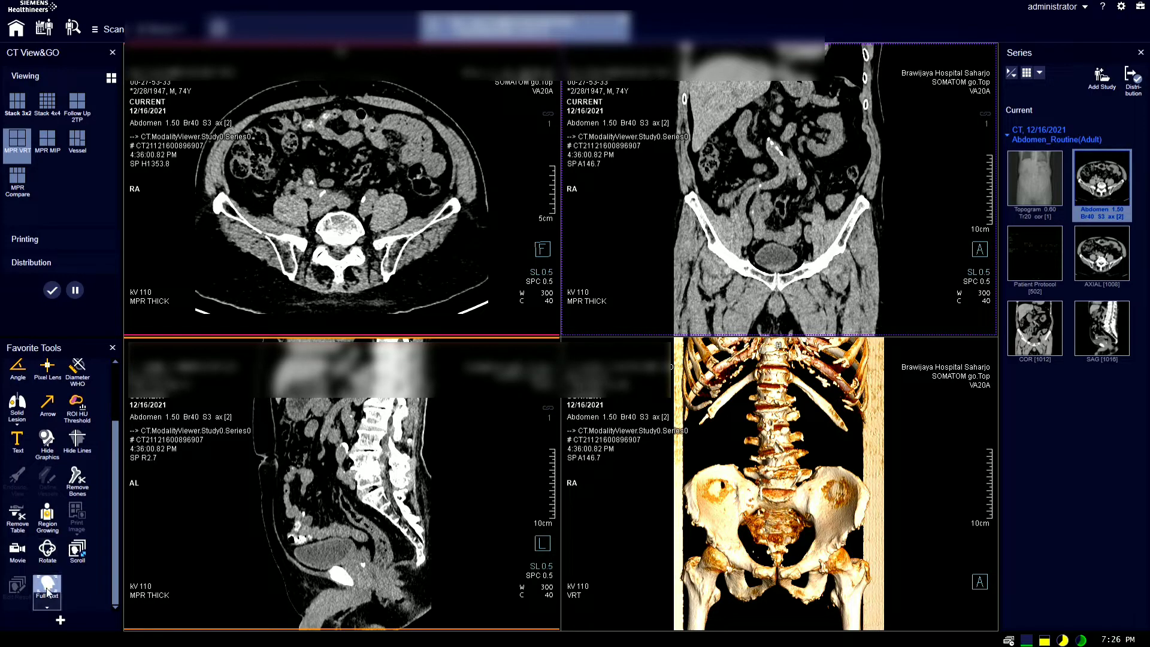
left_click(61, 621)
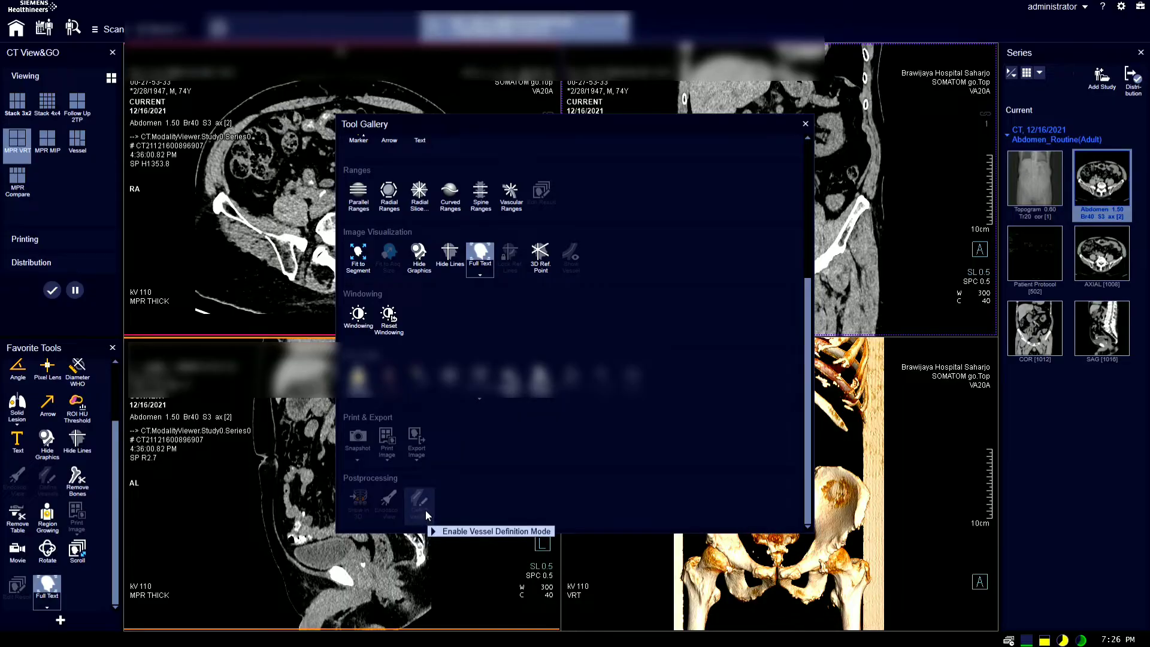
left_click(805, 124)
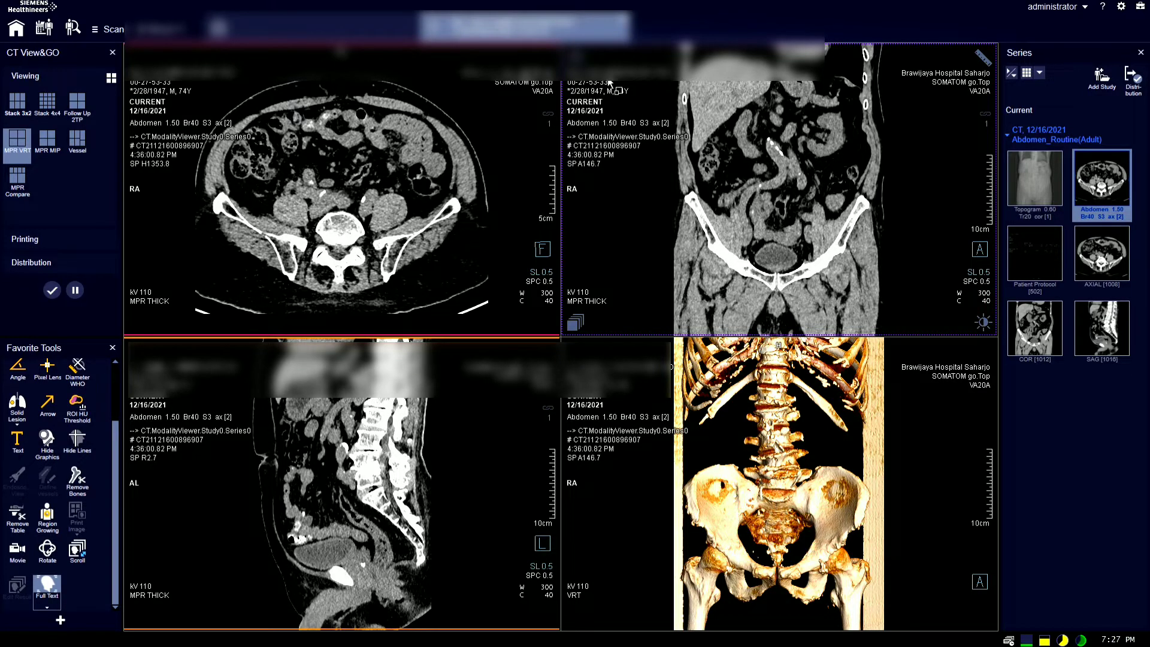
Enlarge the coronal MPR view to fill the viewing area and bring up the slices through the right kidney
double_click(839, 179)
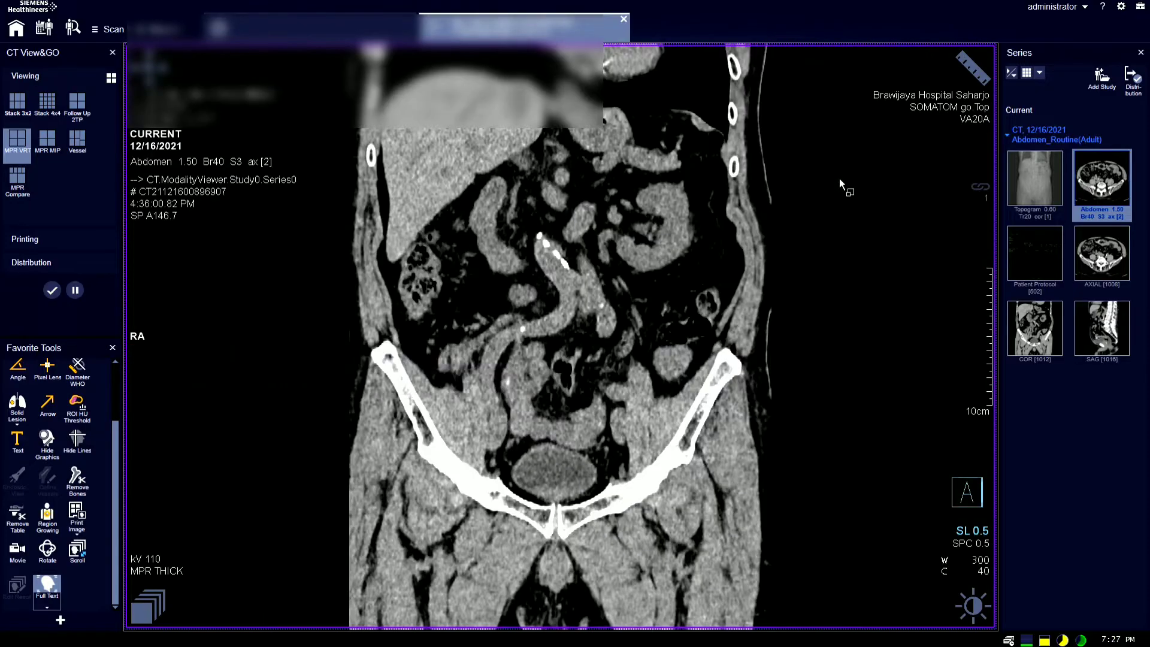
scroll(731, 273, "down", 15)
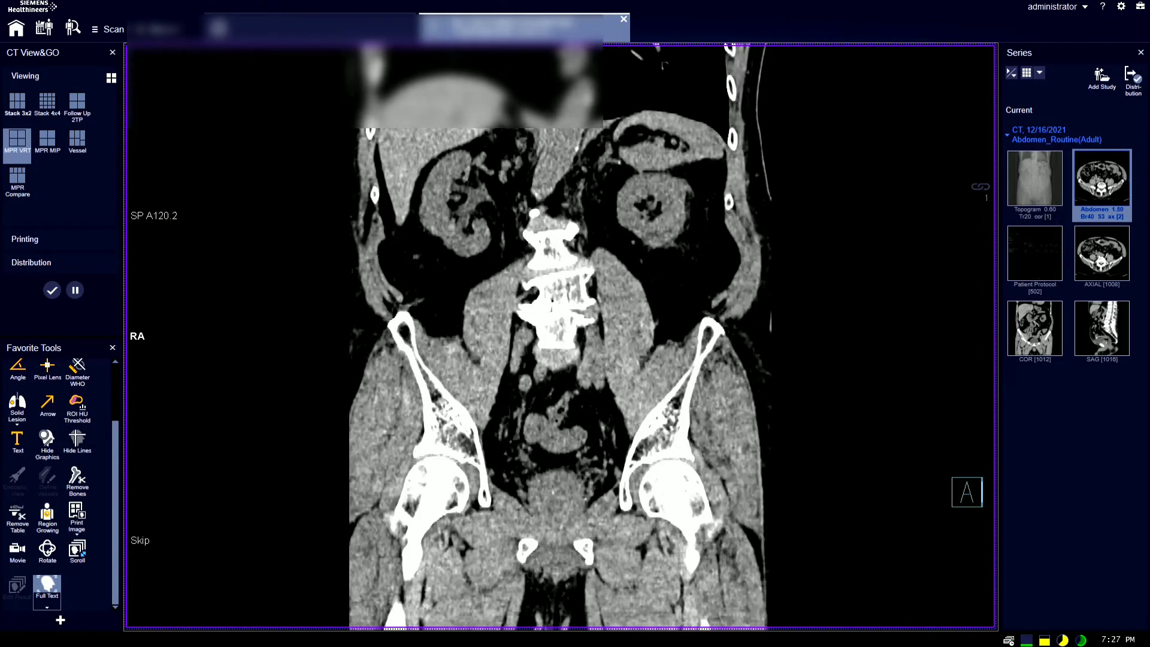
scroll(483, 228, "down", 3)
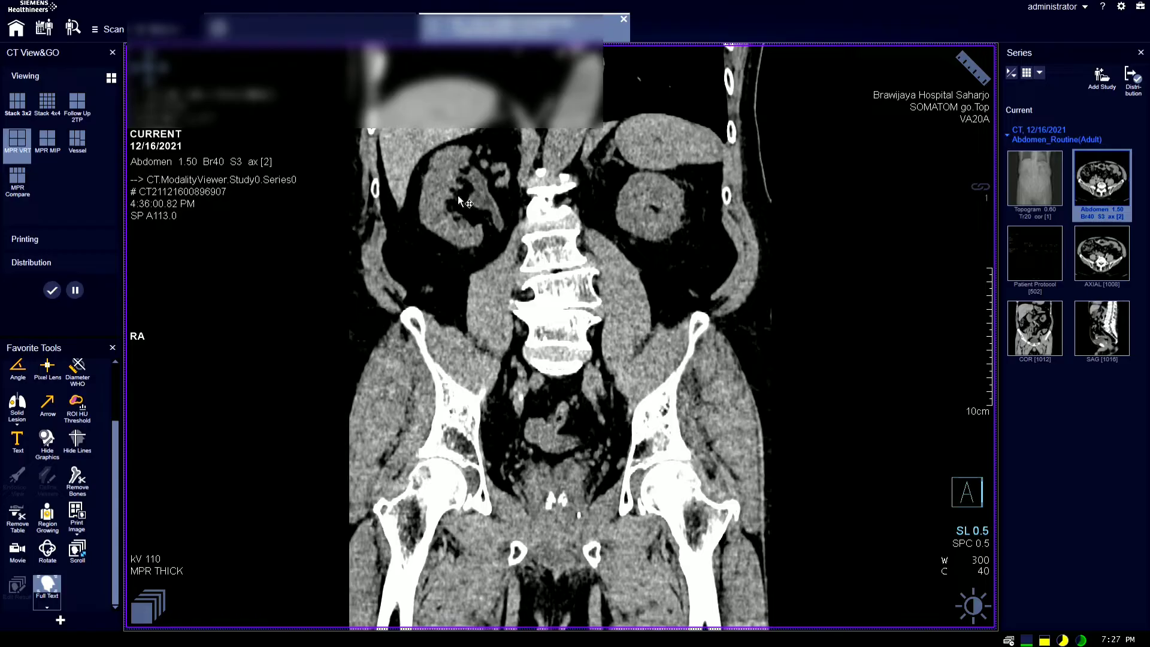
Trace the right ureter on the coronal slices from the kidney down to the level of the iliac vessels
scroll(504, 229, "up", 4)
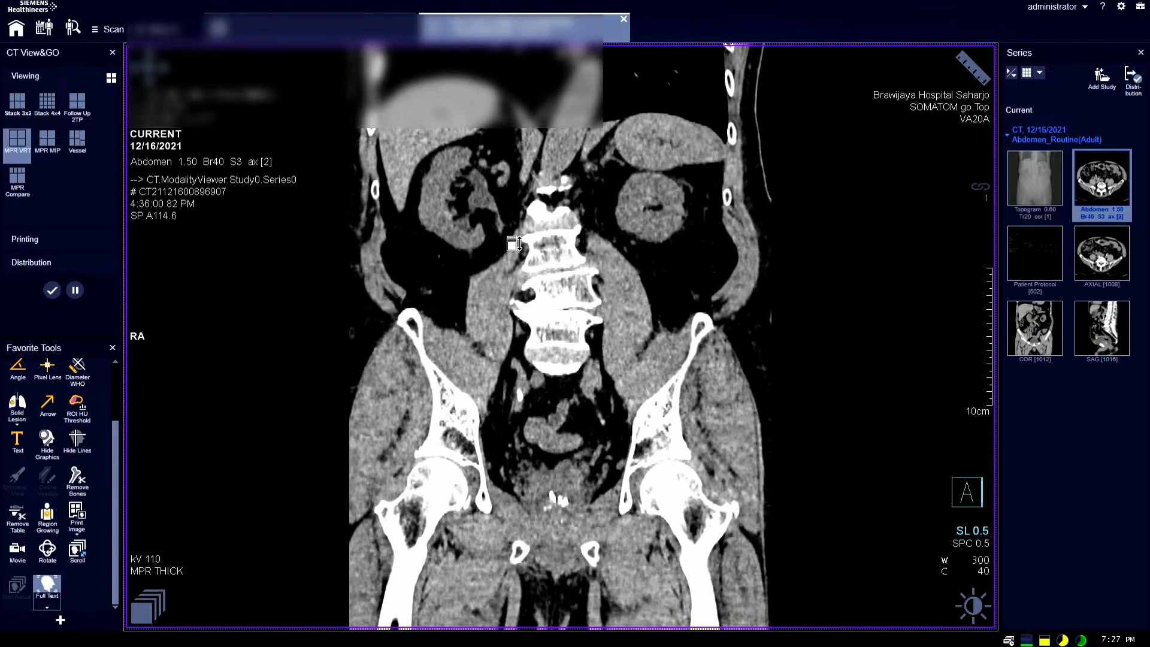
scroll(503, 237, "up", 5)
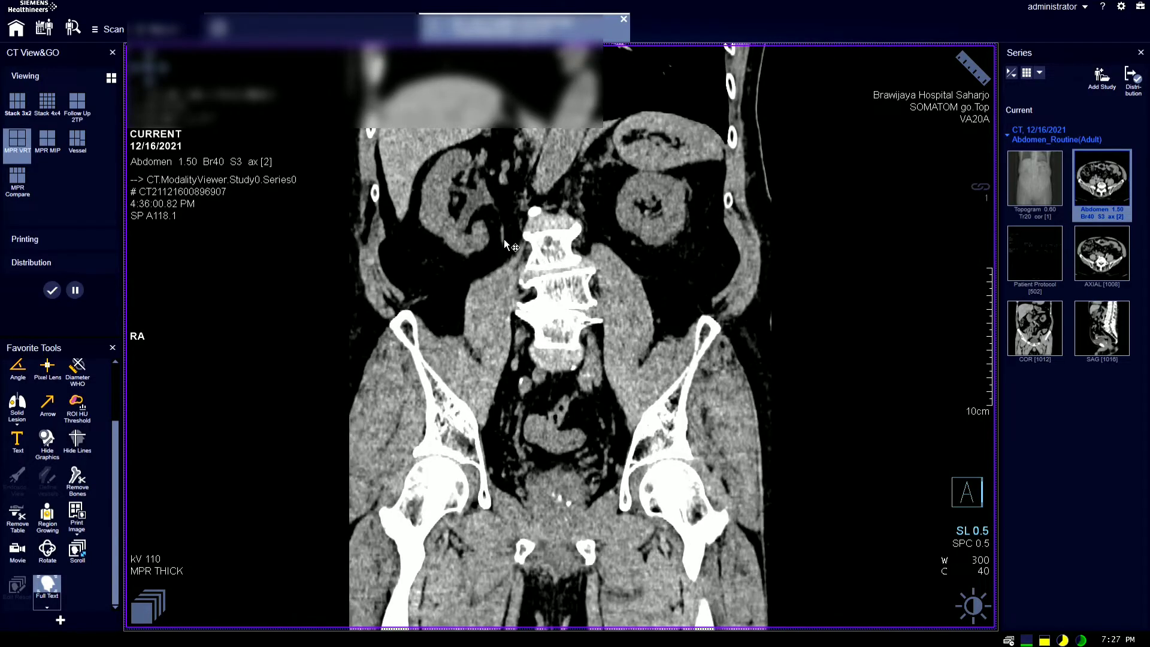
scroll(514, 260, "up", 8)
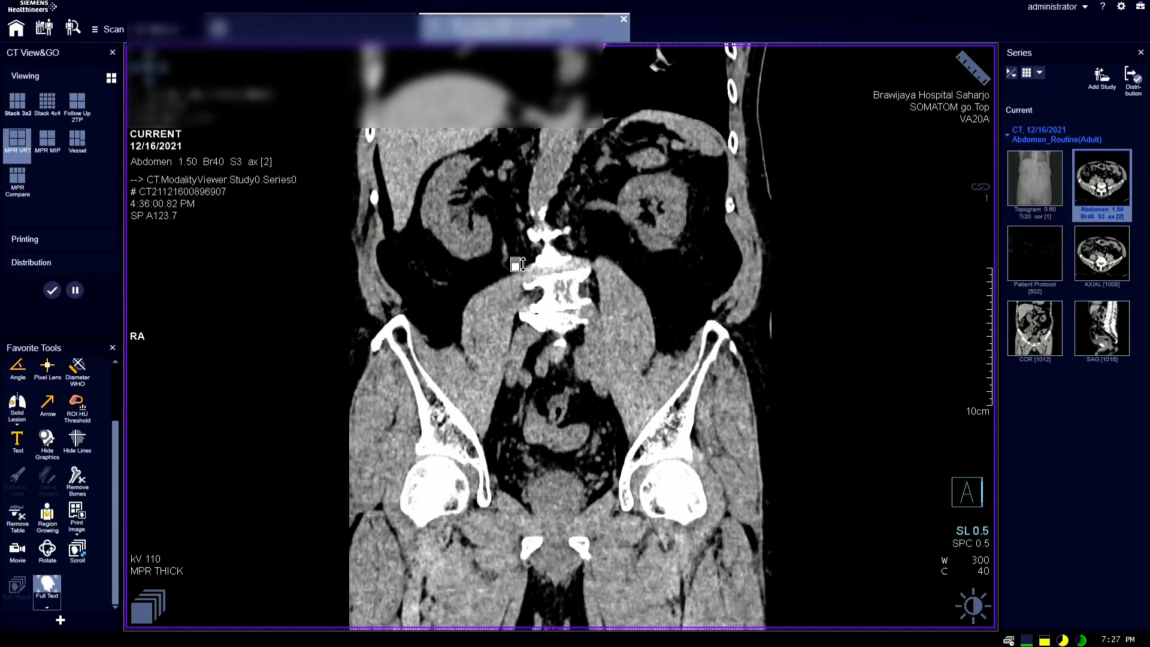
scroll(513, 276, "up", 4)
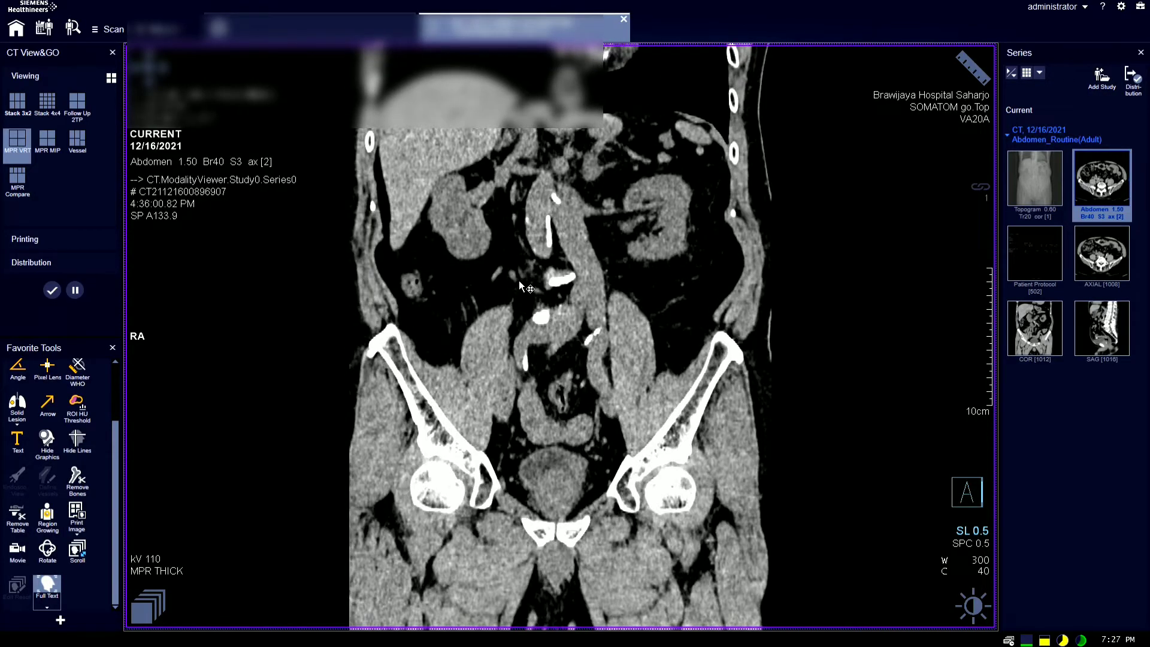
scroll(519, 293, "up", 7)
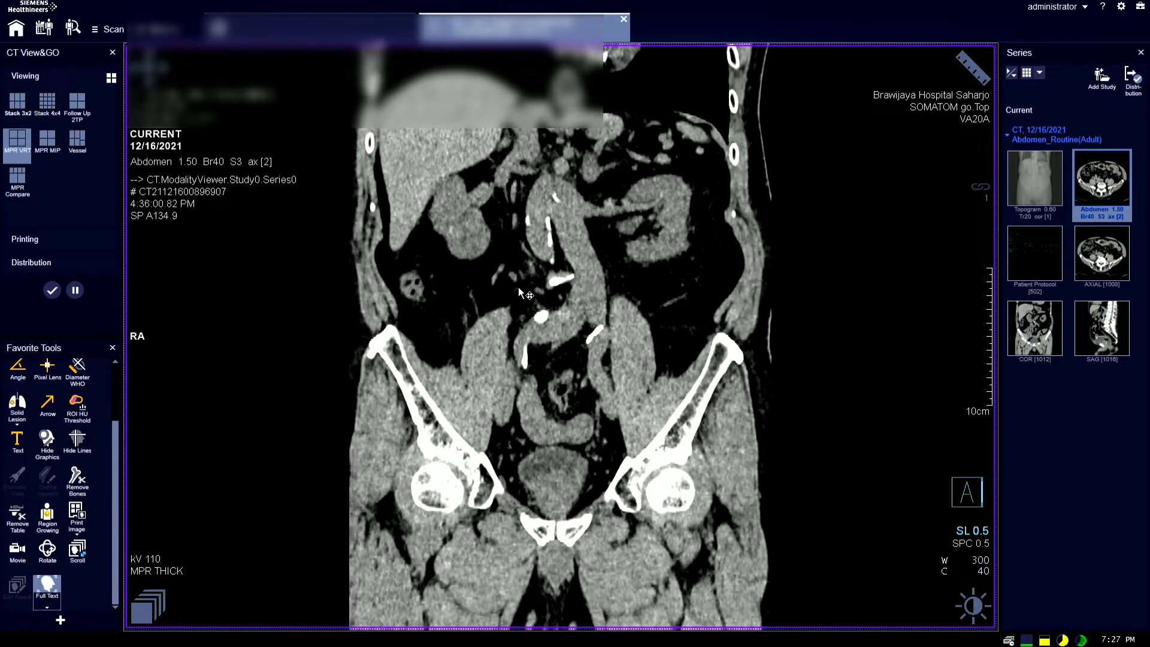
scroll(521, 313, "up", 5)
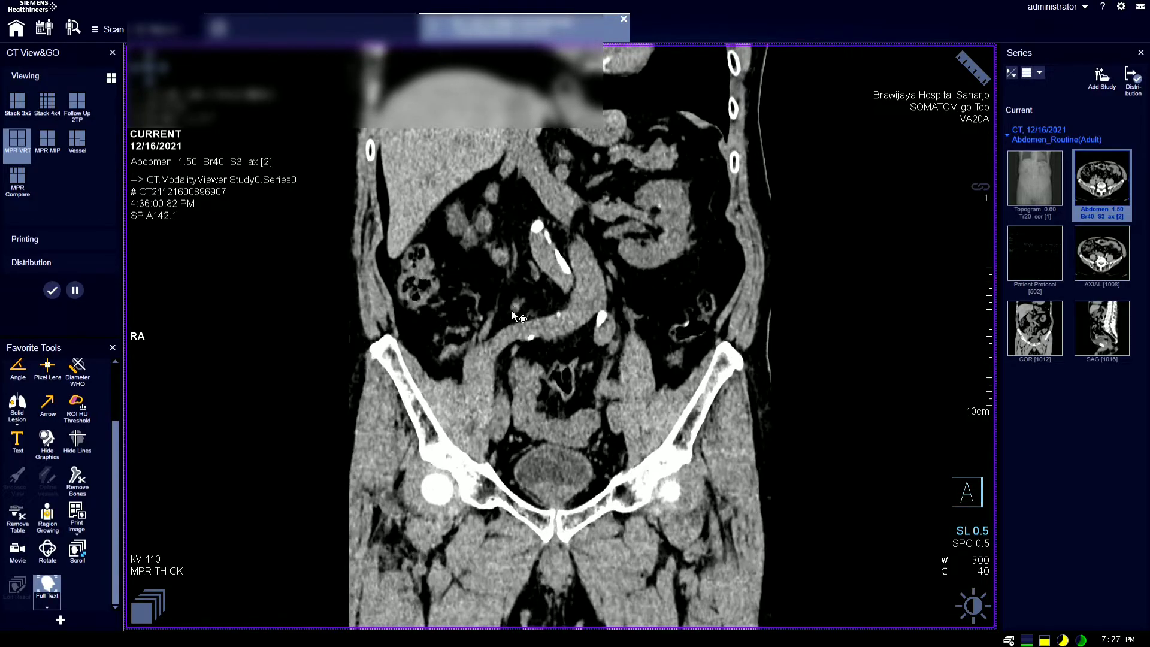
scroll(525, 336, "up", 1)
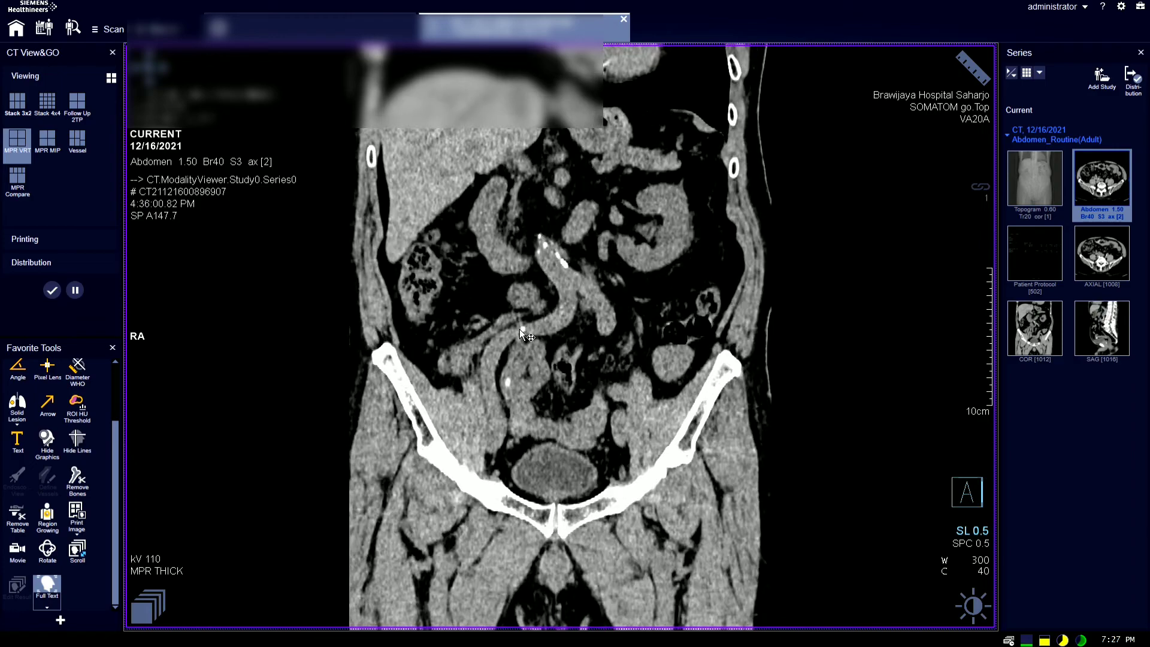
scroll(521, 342, "down", 1)
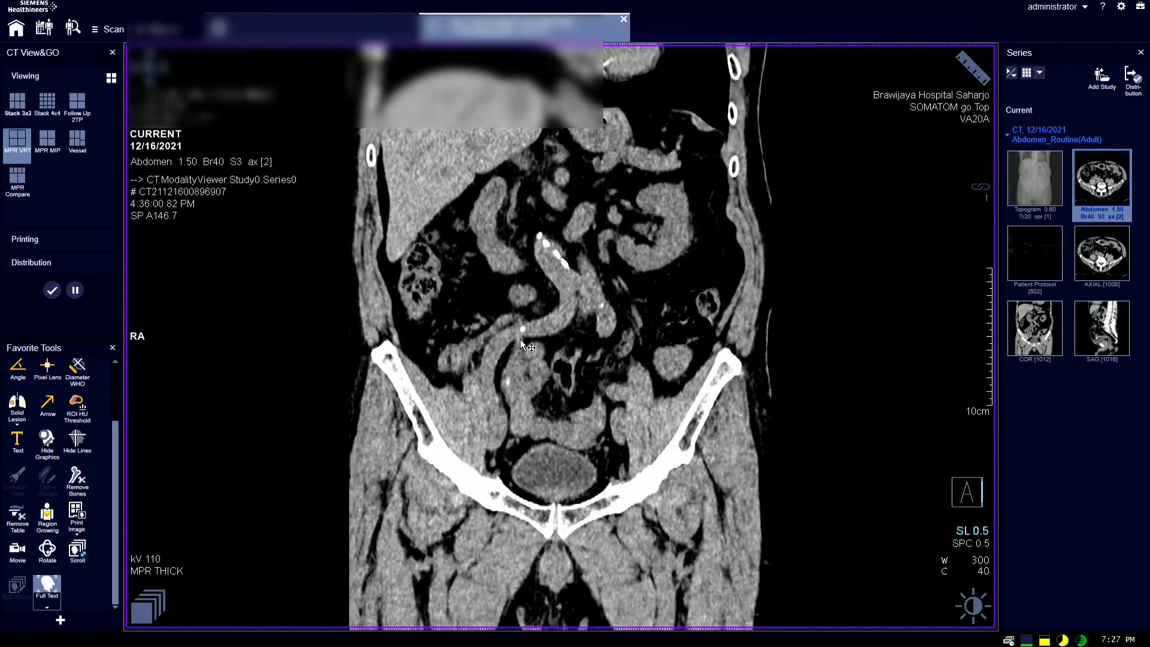
scroll(526, 336, "up", 1)
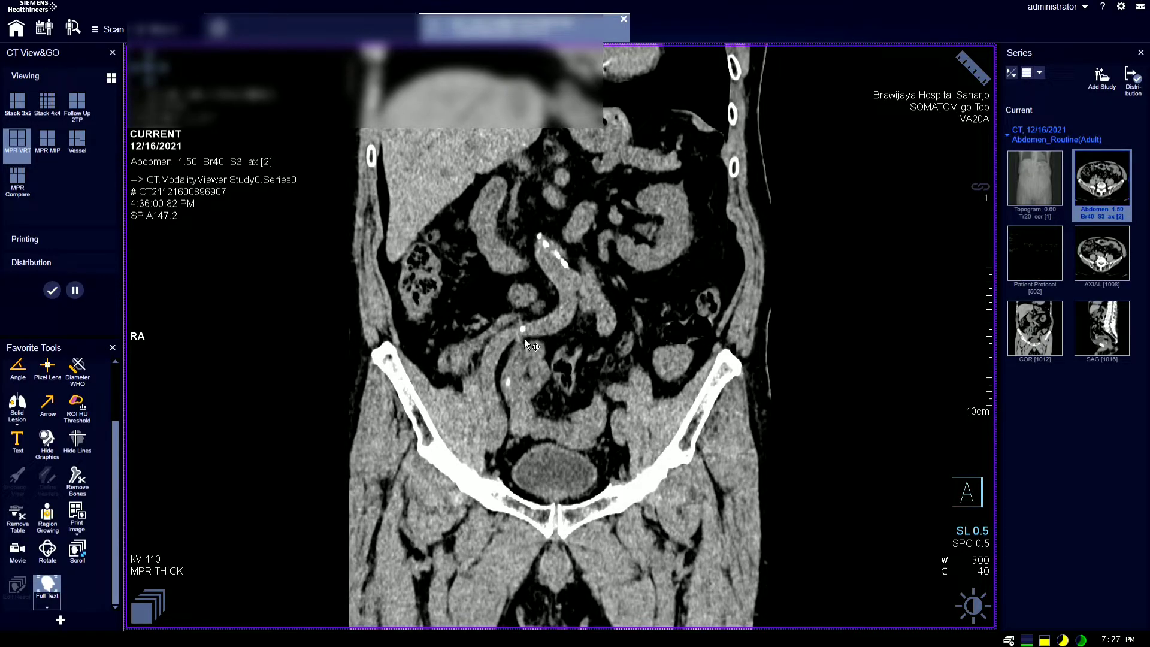
Follow the right ureter's lower course through the pelvis to the bladder on the coronal slices
scroll(526, 347, "down", 10)
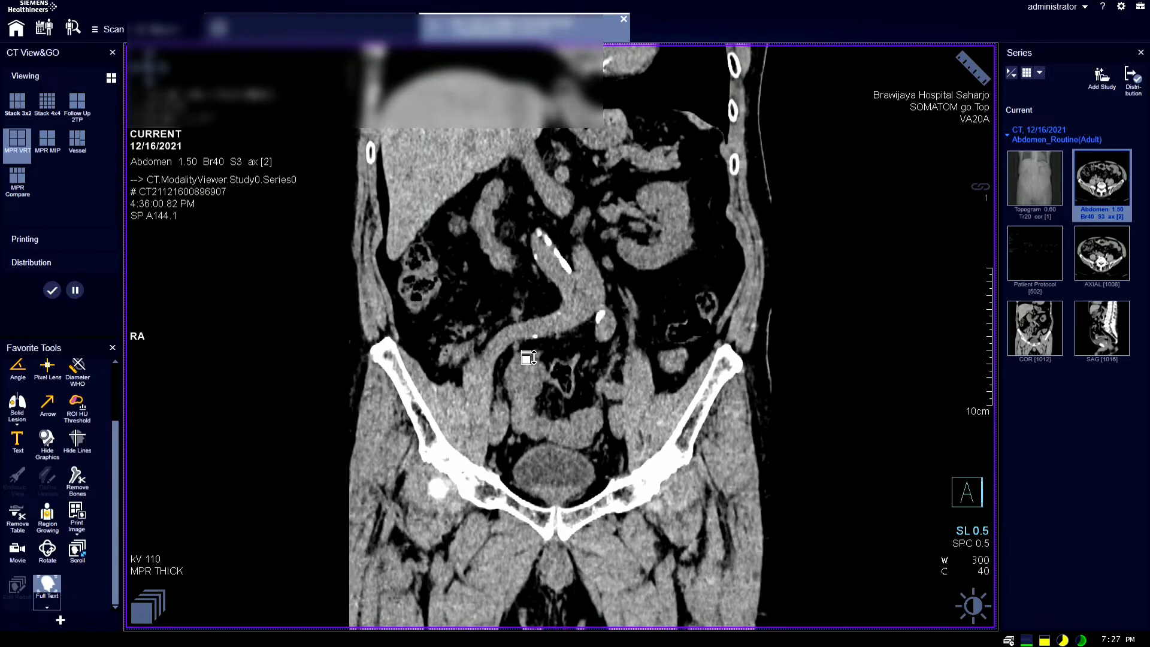
scroll(524, 363, "down", 17)
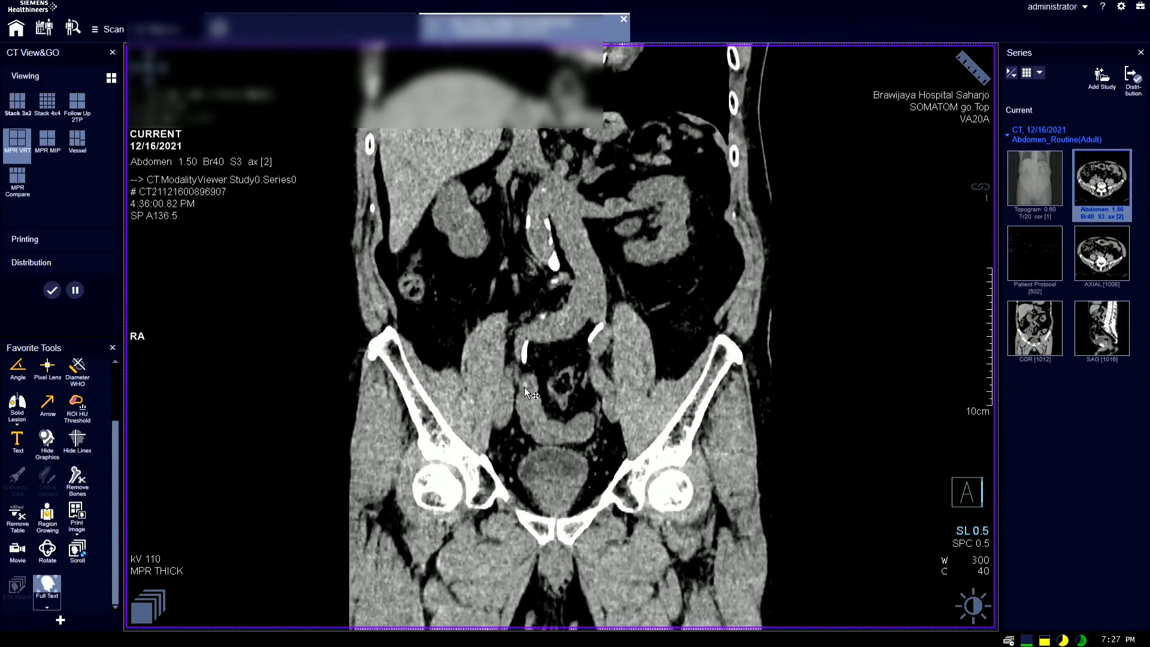
scroll(529, 413, "down", 17)
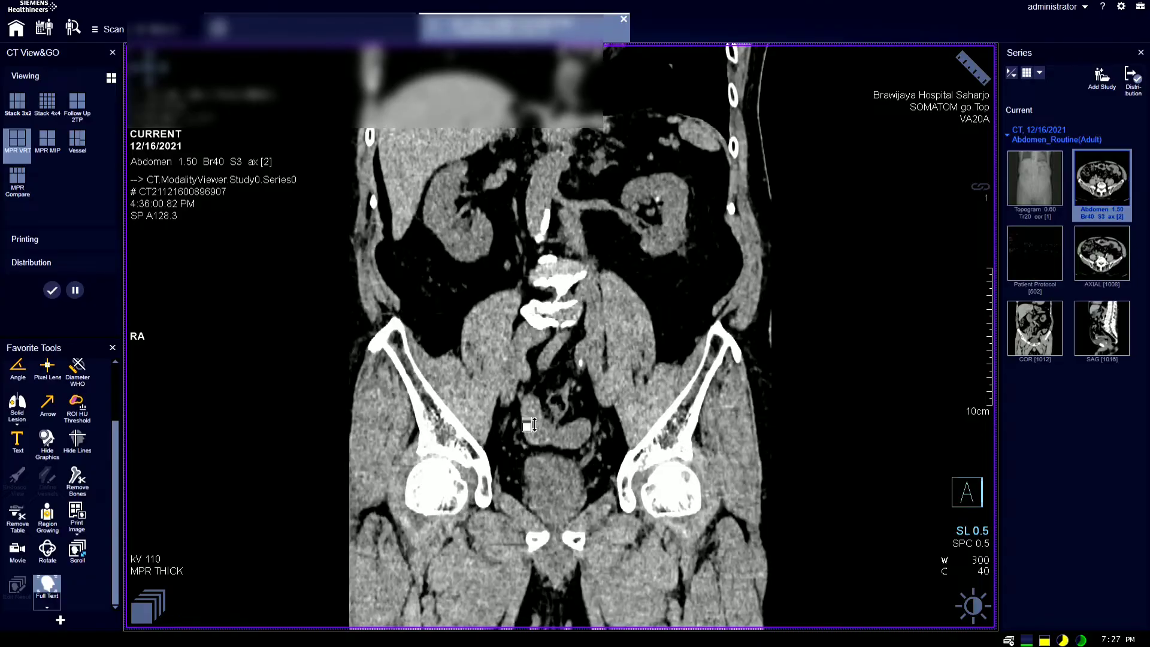
scroll(529, 424, "down", 14)
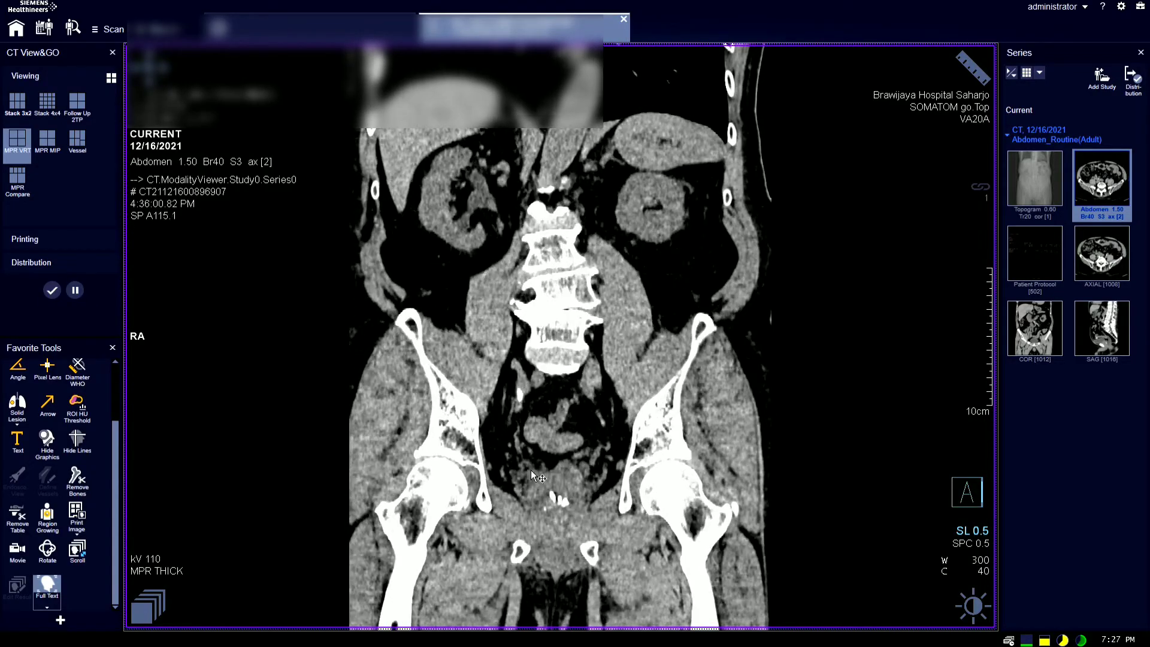
scroll(530, 468, "up", 16)
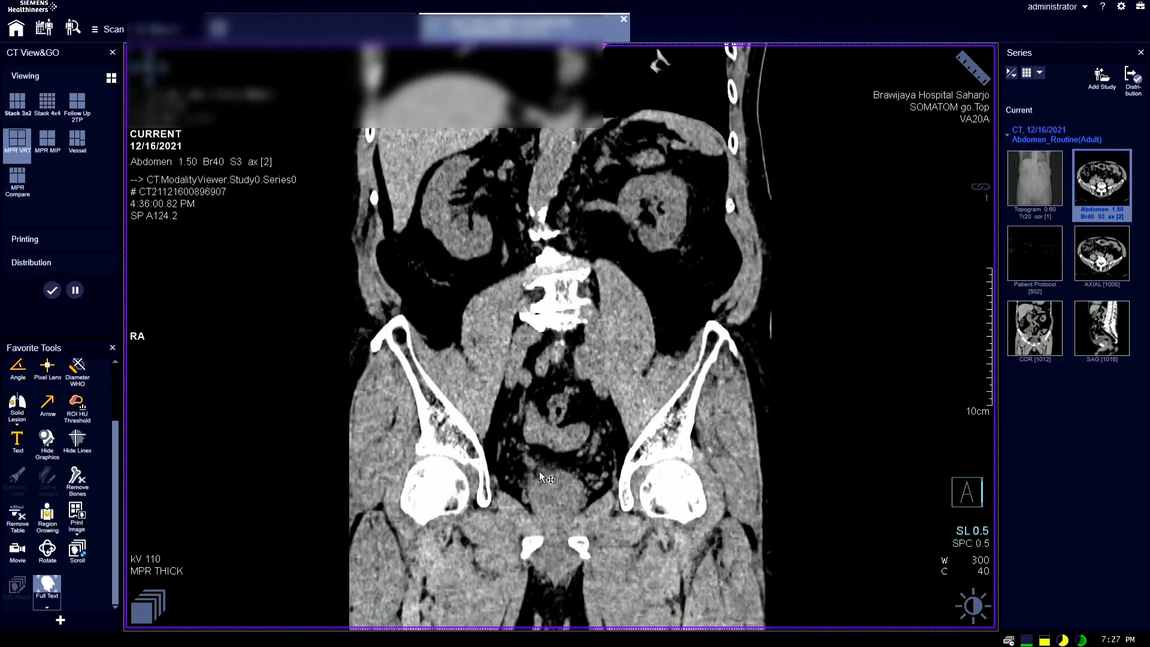
scroll(542, 479, "up", 3)
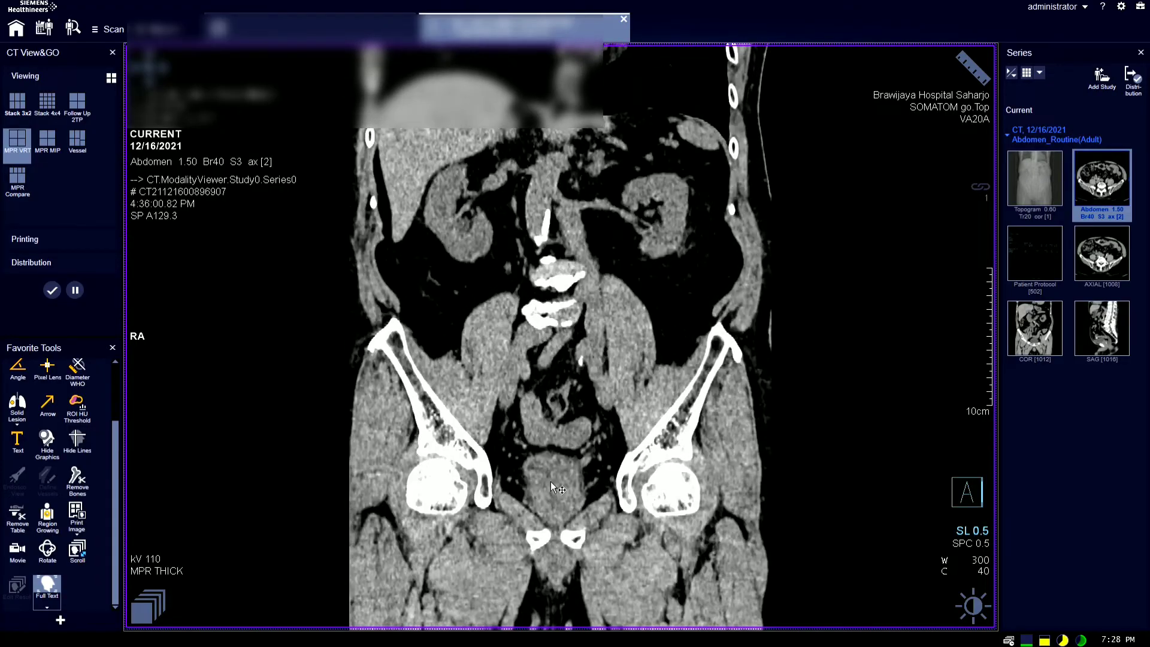
Examine the left kidney and the start of its ureter on the coronal slices
scroll(557, 488, "down", 6)
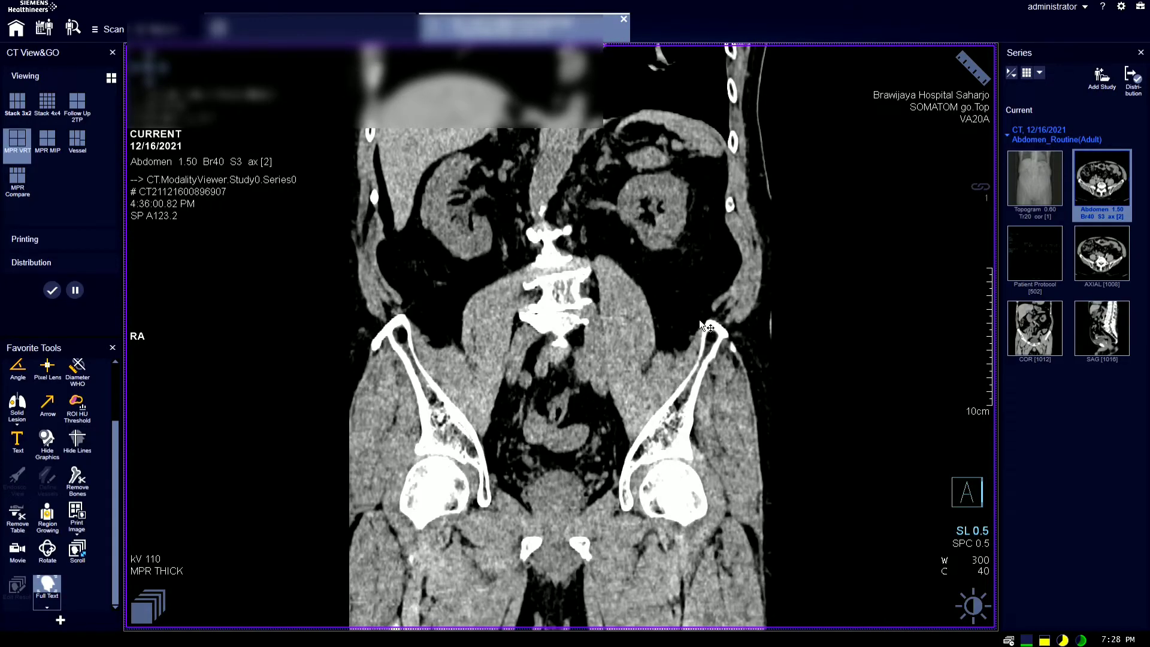
scroll(699, 319, "up", 10)
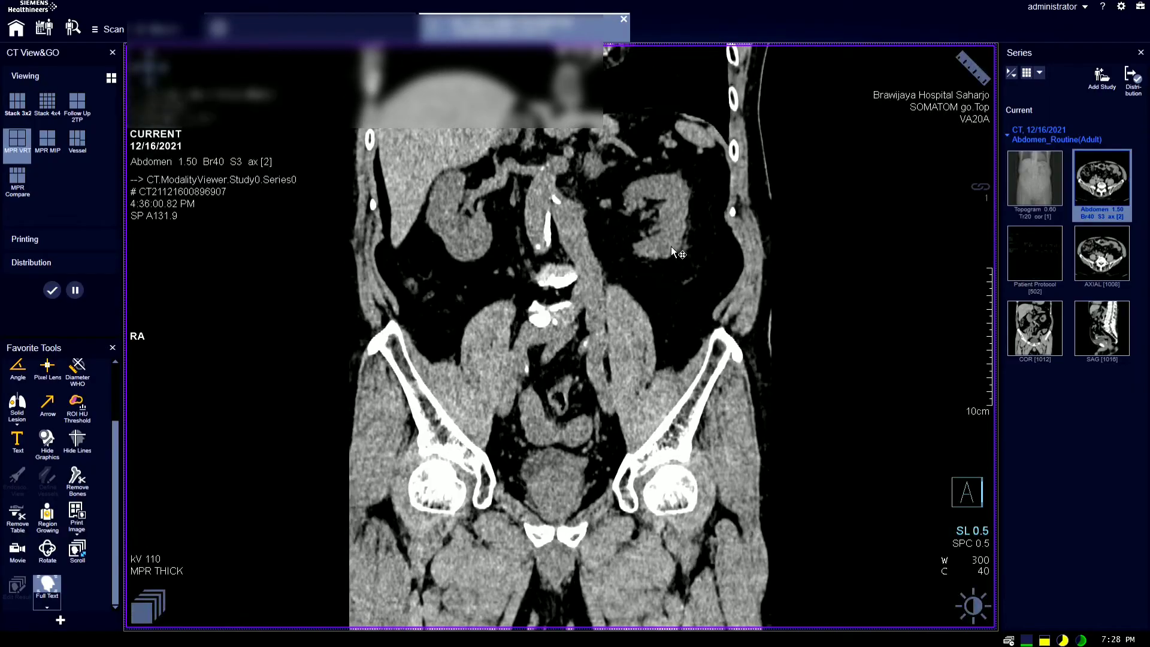
scroll(671, 246, "up", 9)
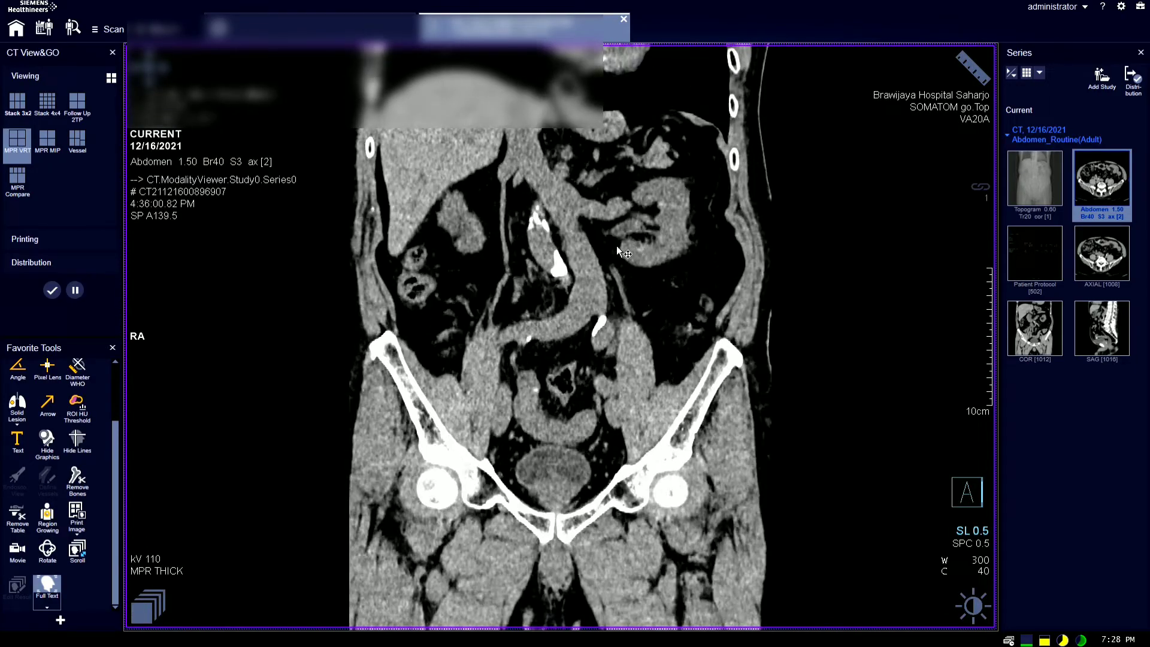
scroll(617, 248, "up", 11)
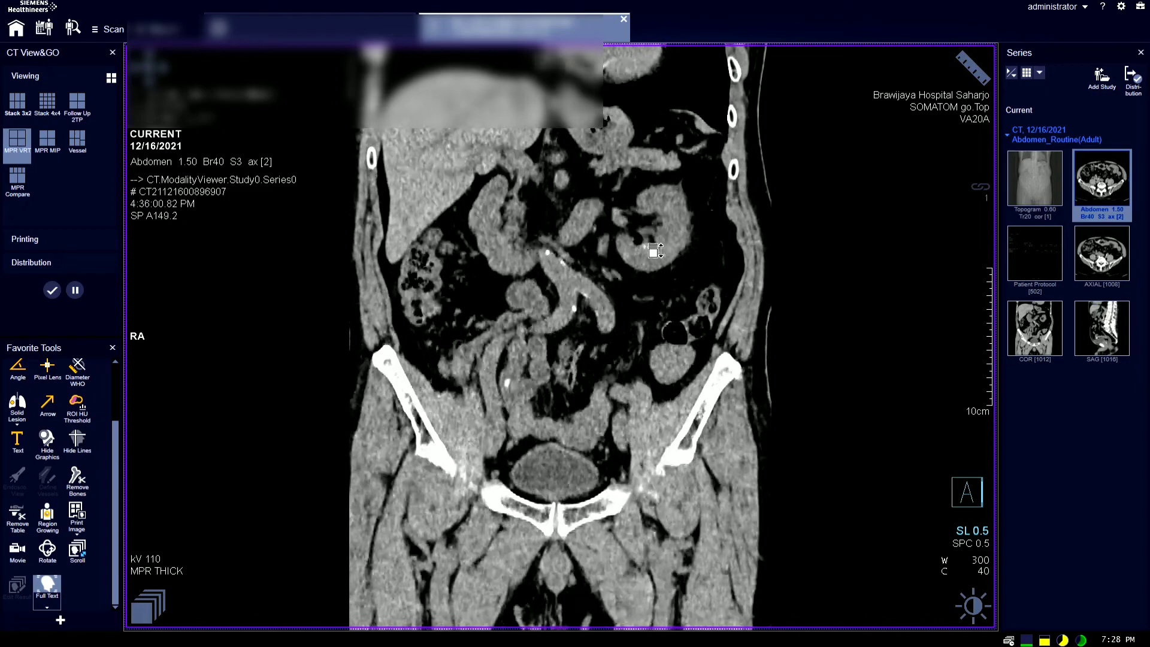
scroll(656, 251, "down", 3)
scroll(617, 257, "up", 3)
scroll(615, 264, "down", 1)
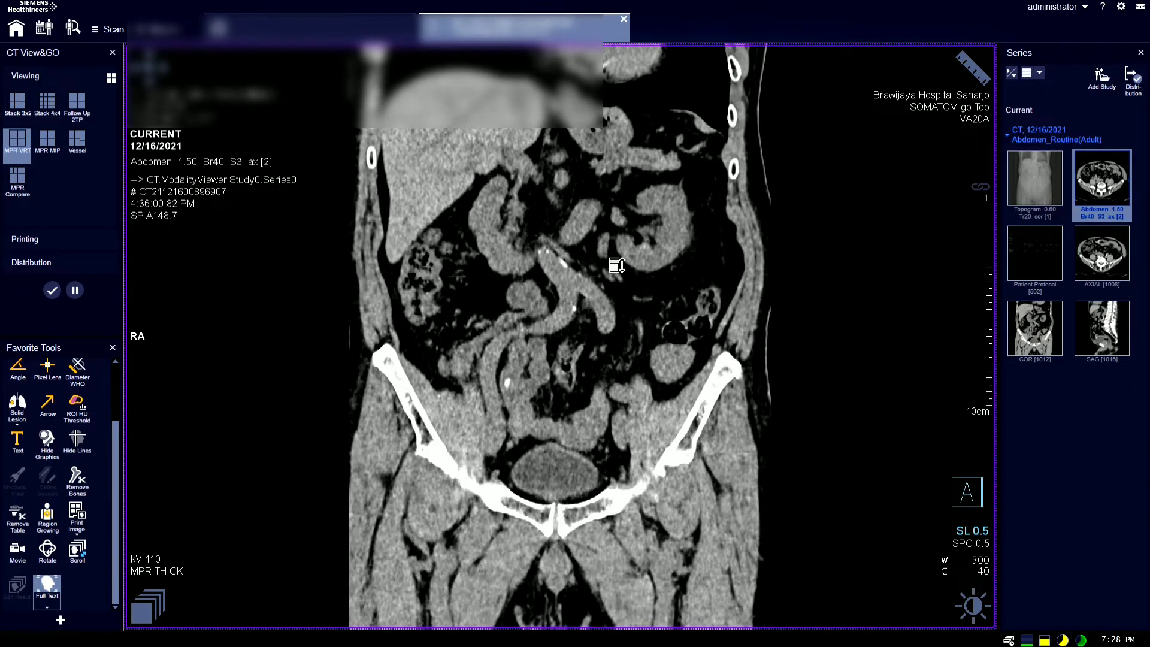
scroll(616, 265, "down", 2)
scroll(619, 271, "up", 4)
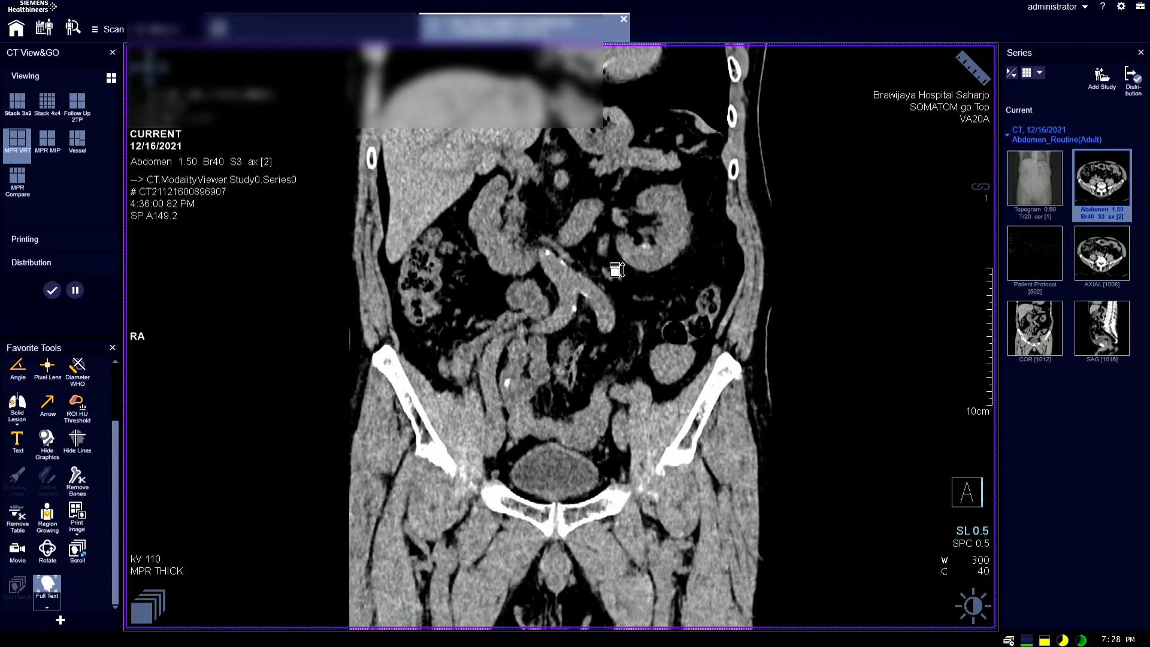
Trace the left ureter on the coronal slices from the kidney down to the level of the iliac vessels
scroll(617, 271, "down", 14)
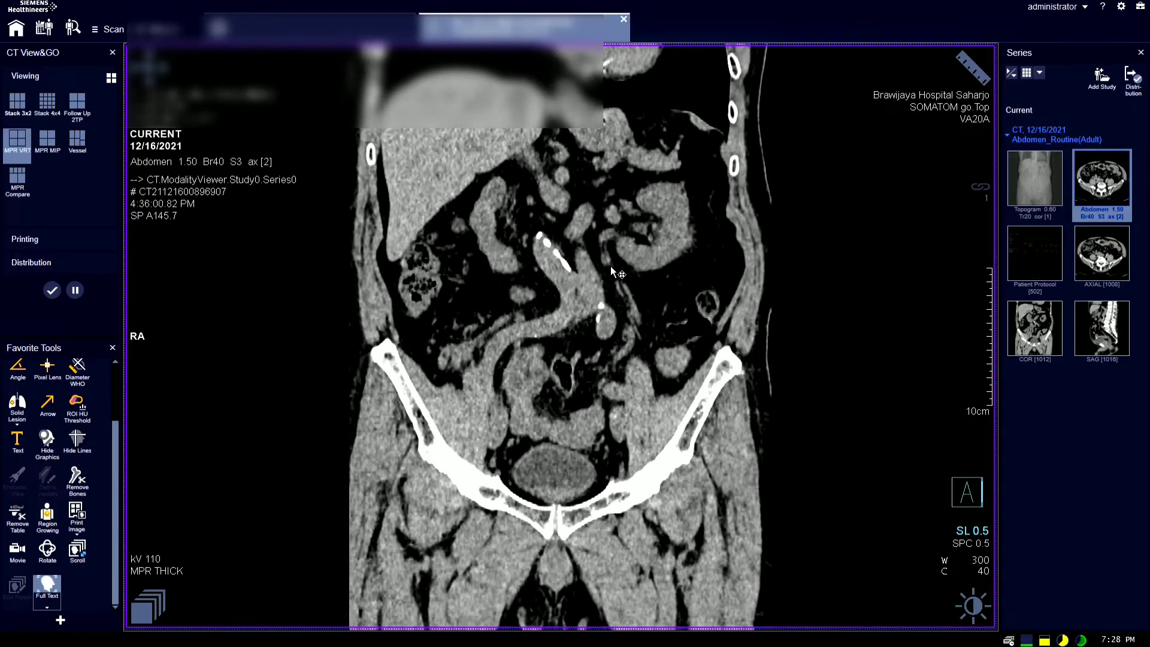
scroll(622, 284, "down", 10)
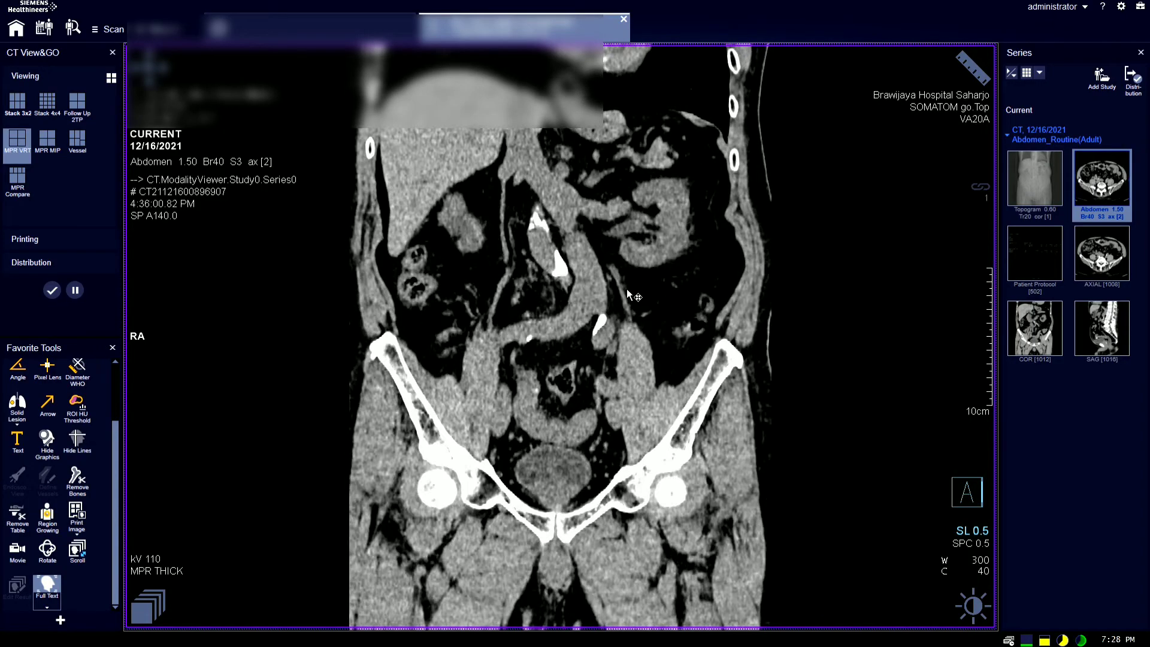
scroll(632, 322, "up", 12)
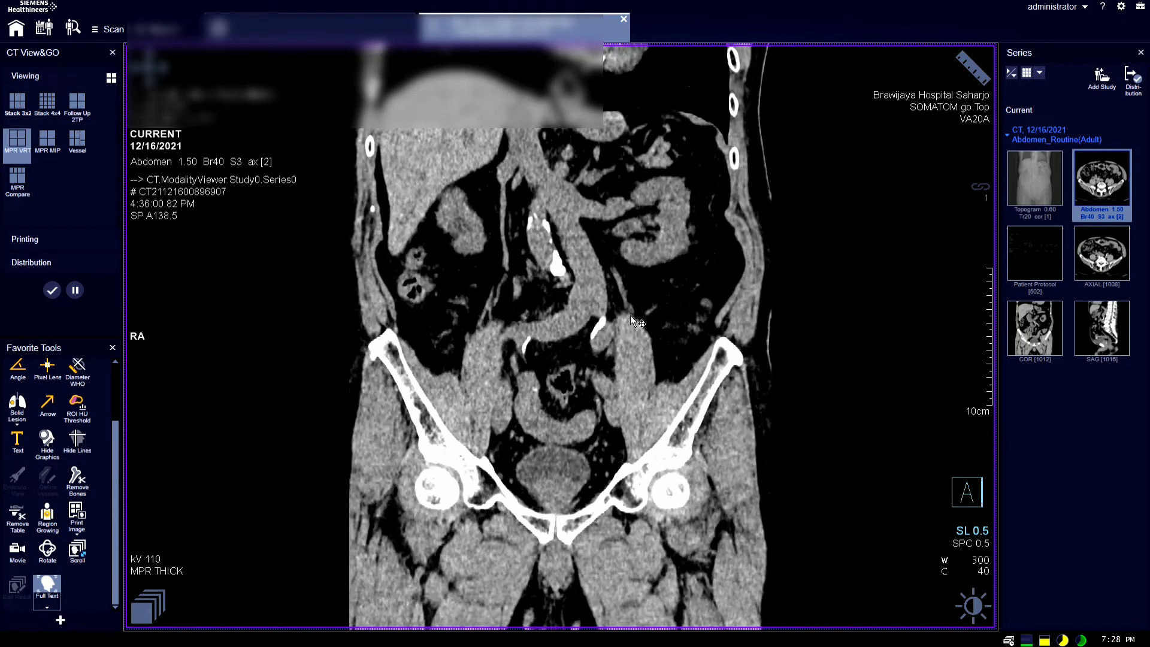
scroll(637, 326, "up", 5)
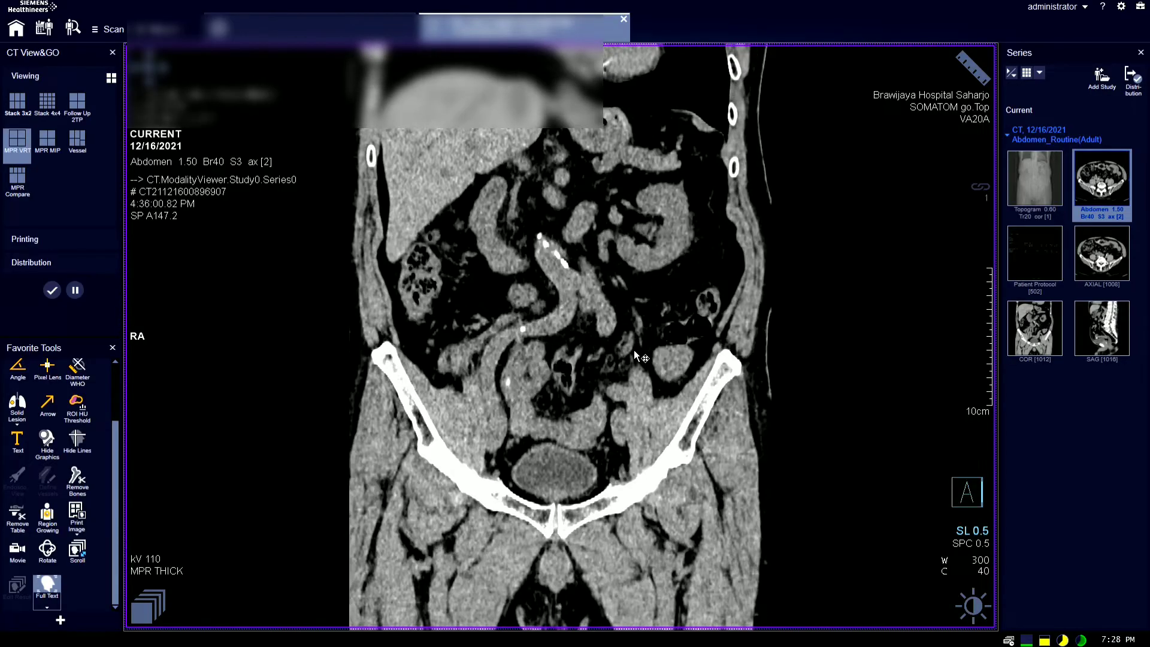
scroll(637, 368, "down", 5)
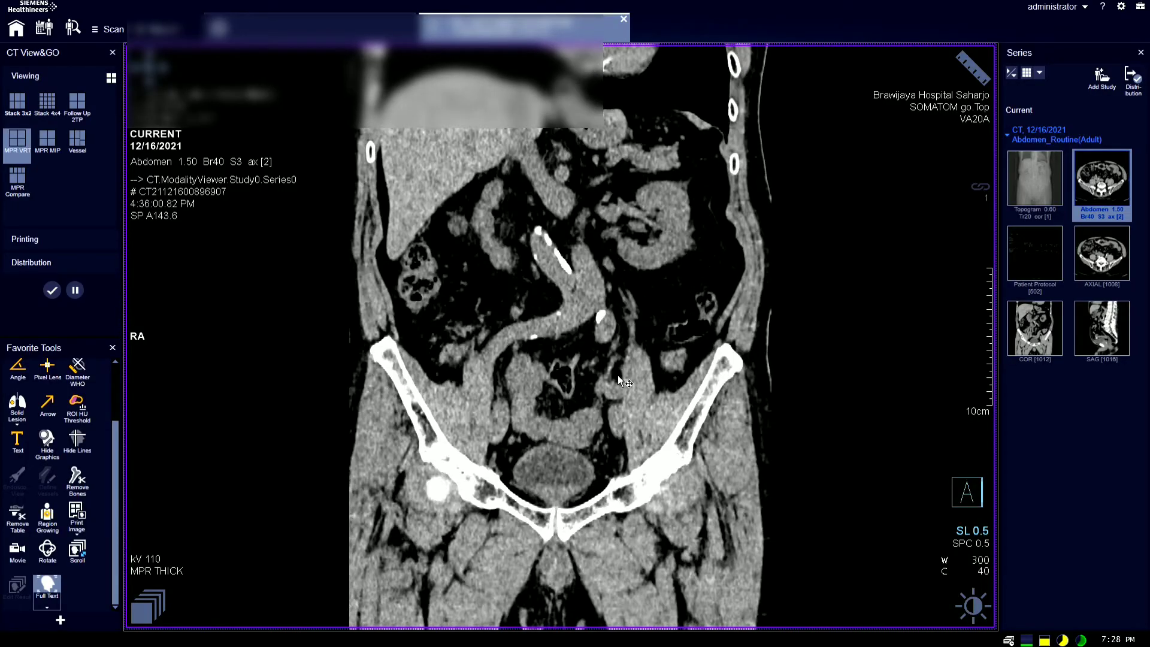
scroll(617, 375, "down", 3)
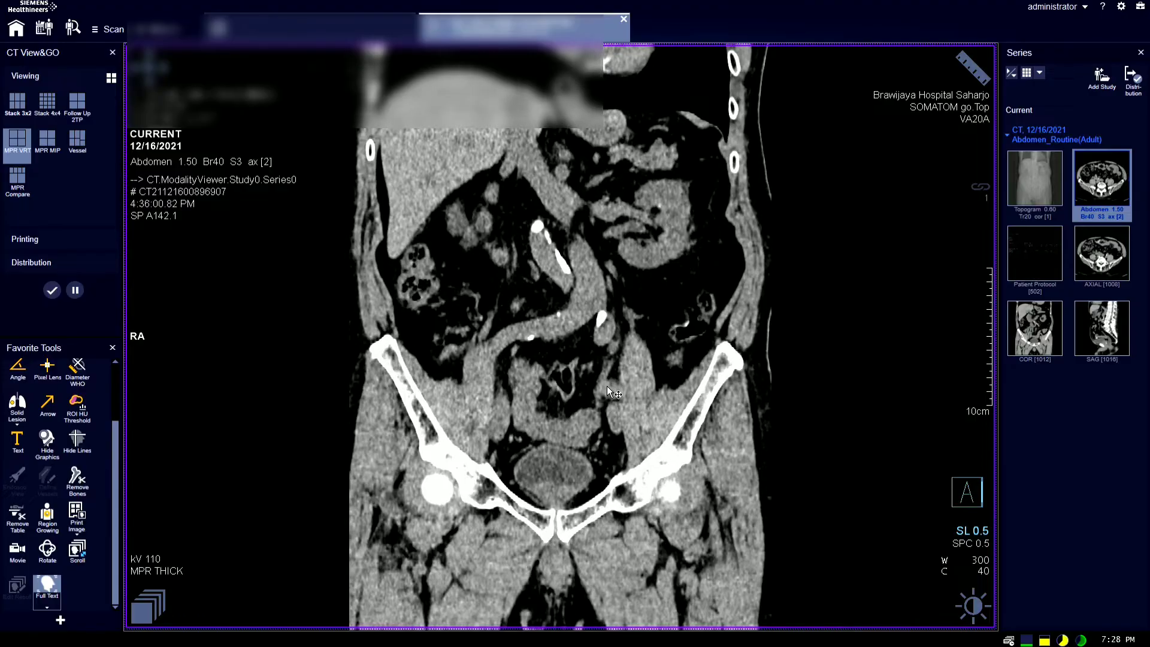
scroll(606, 395, "down", 4)
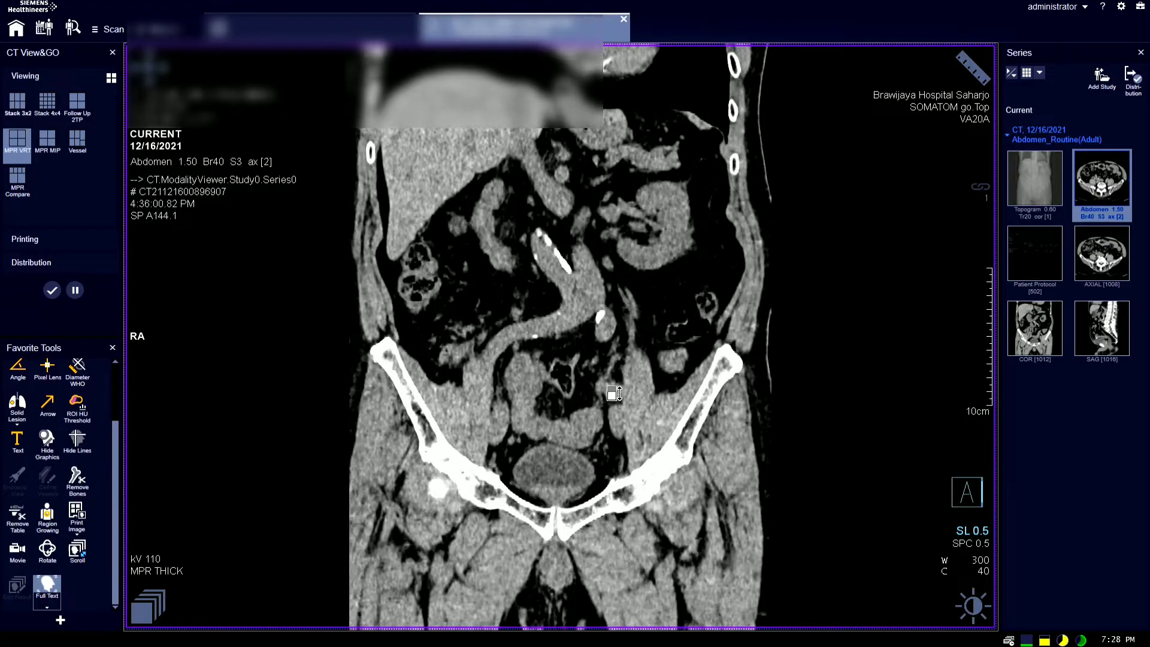
scroll(610, 411, "down", 10)
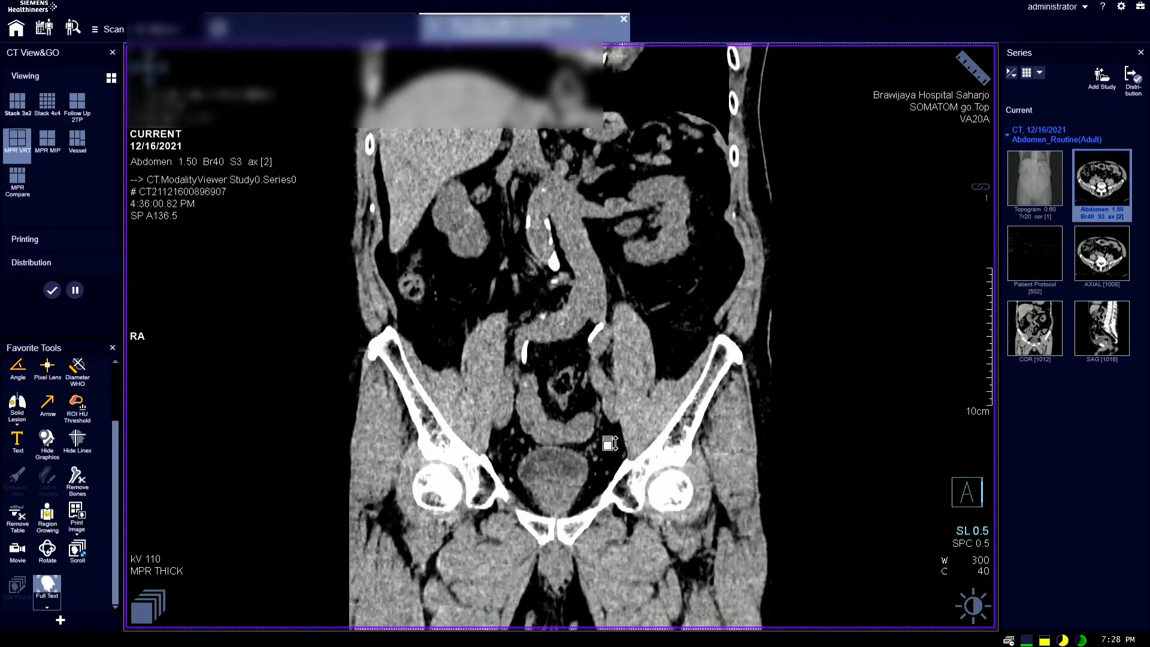
Follow the left ureter's lower course through the pelvis to the bladder on the coronal slices
scroll(607, 444, "down", 3)
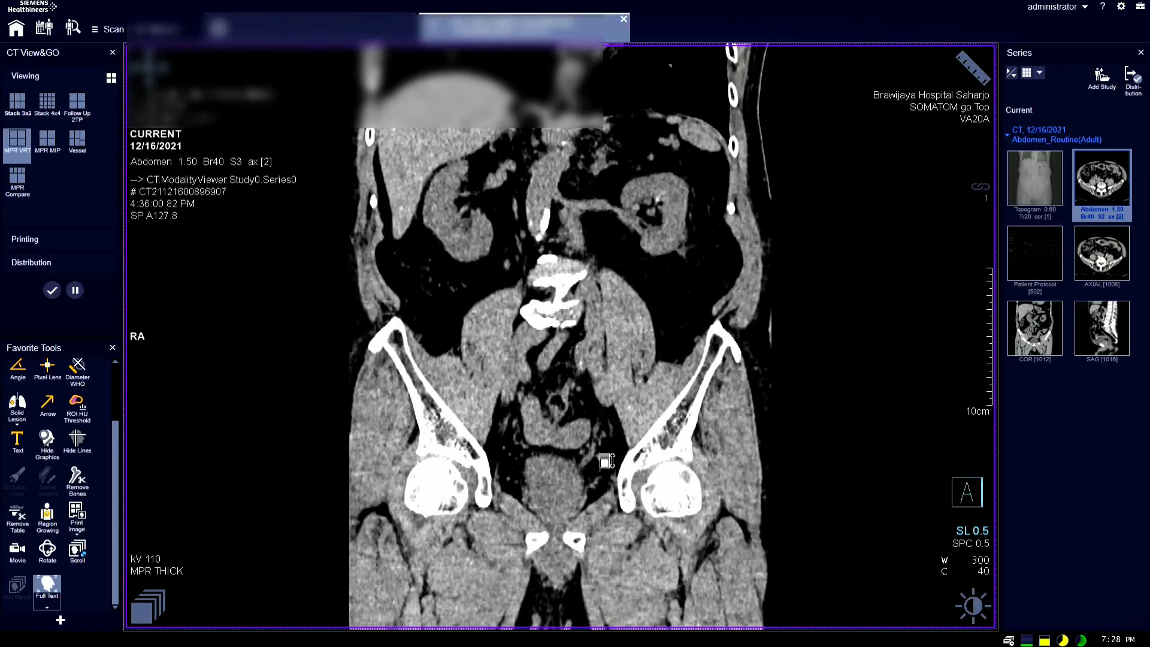
scroll(605, 441, "down", 3)
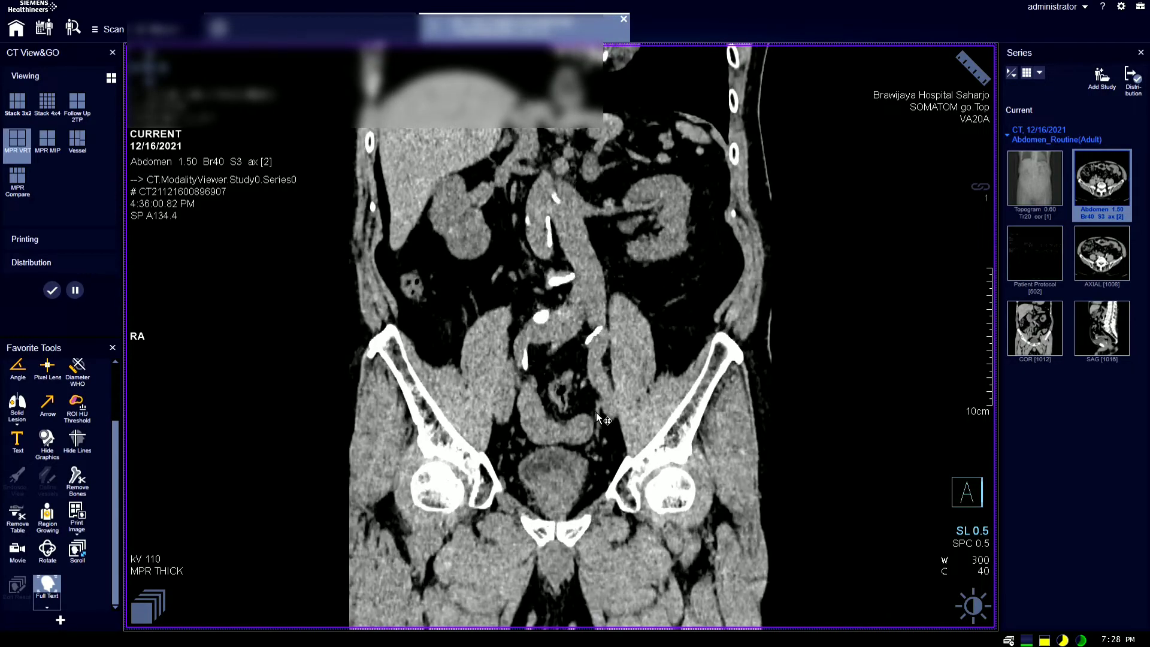
scroll(609, 455, "up", 4)
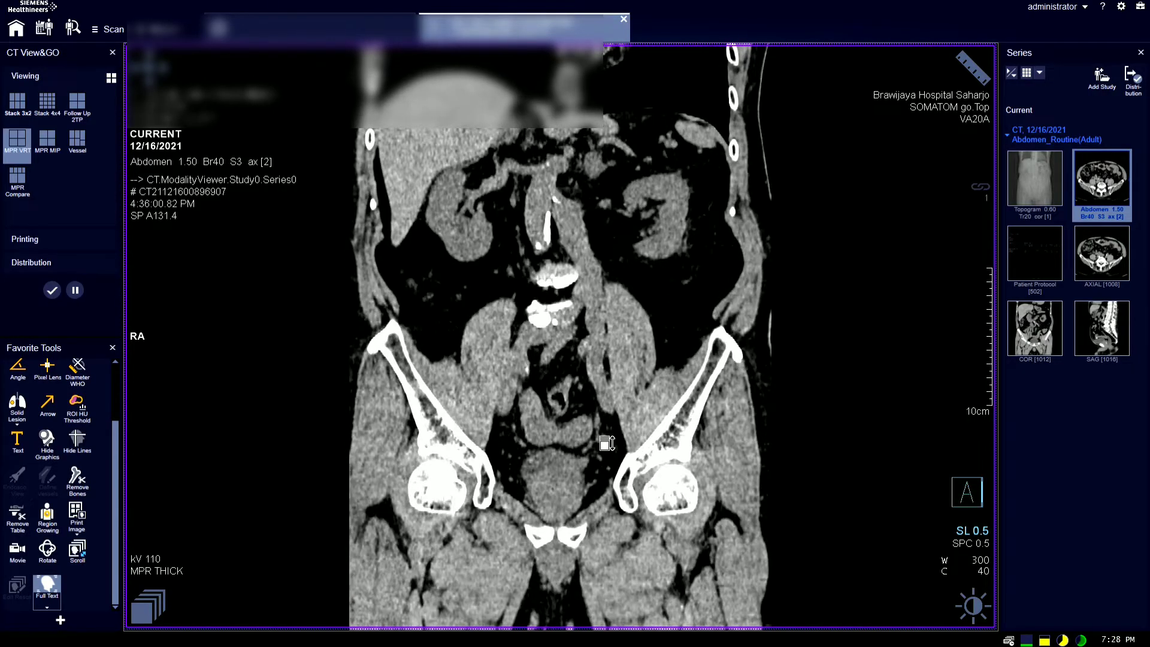
scroll(604, 431, "down", 5)
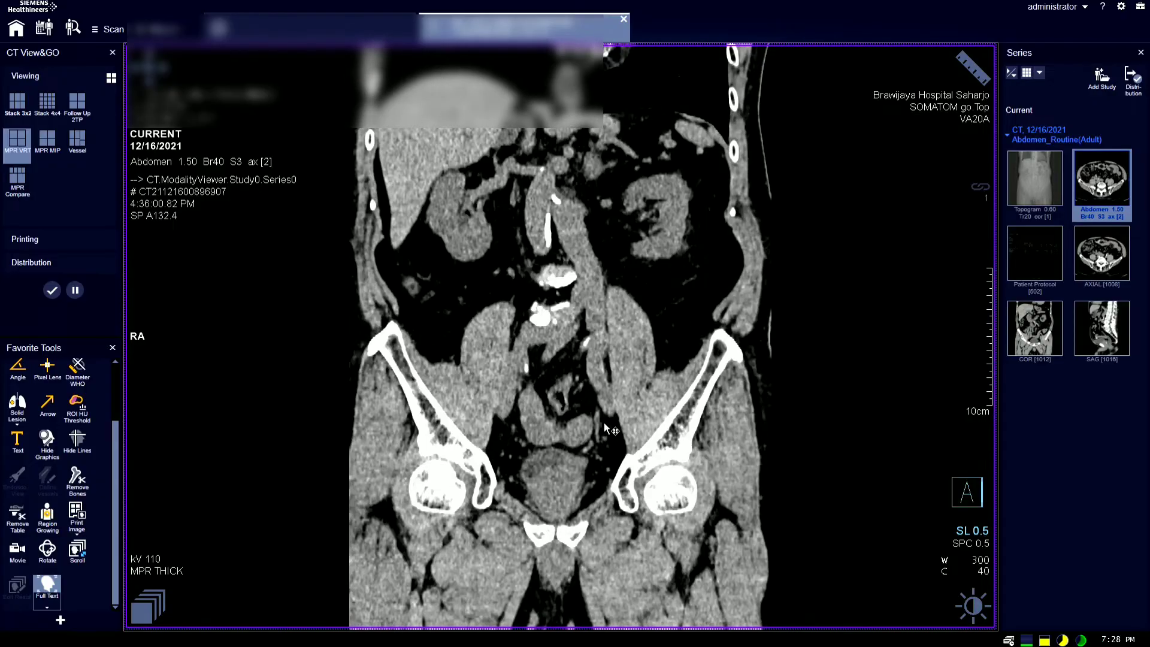
scroll(603, 440, "up", 3)
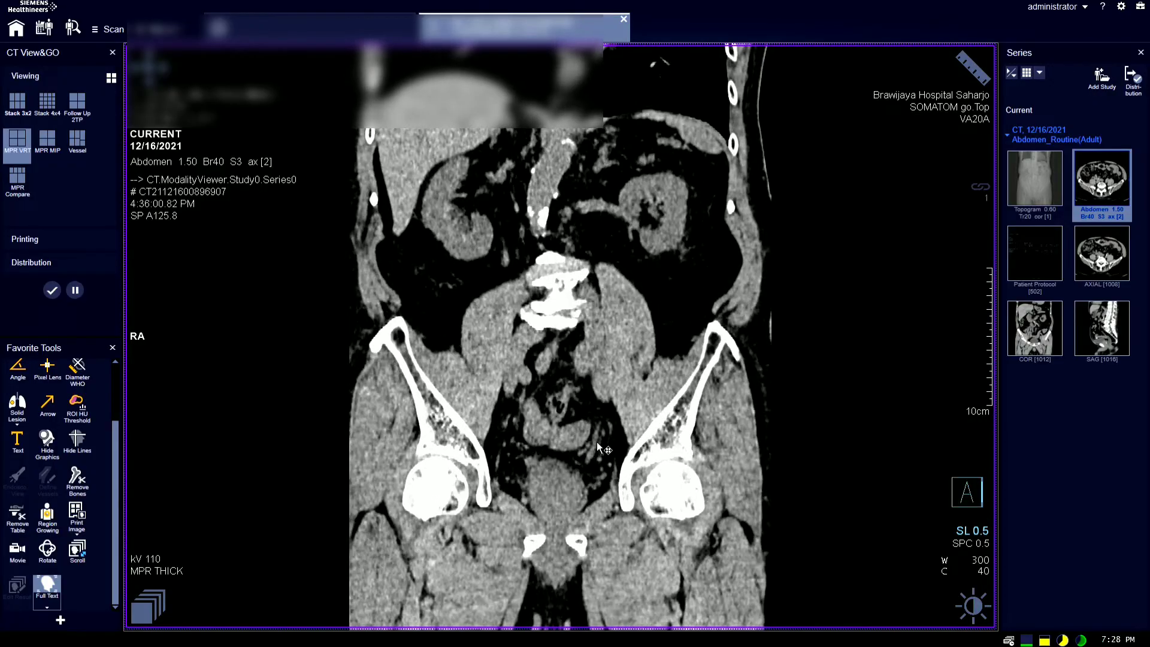
scroll(587, 465, "up", 3)
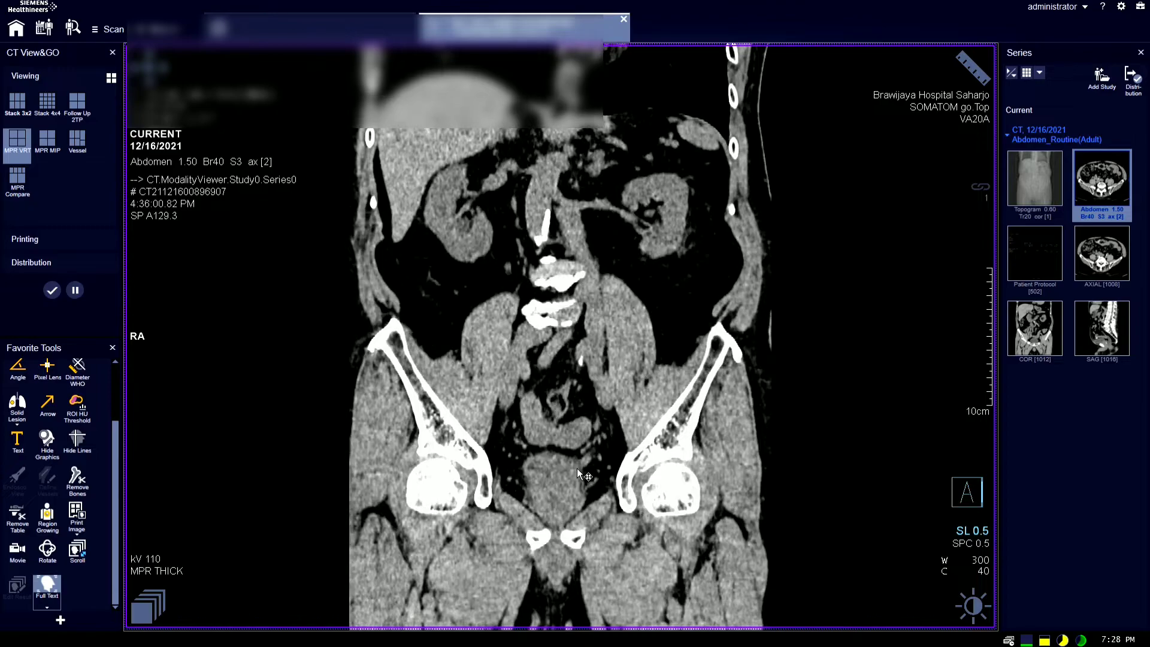
scroll(581, 469, "up", 5)
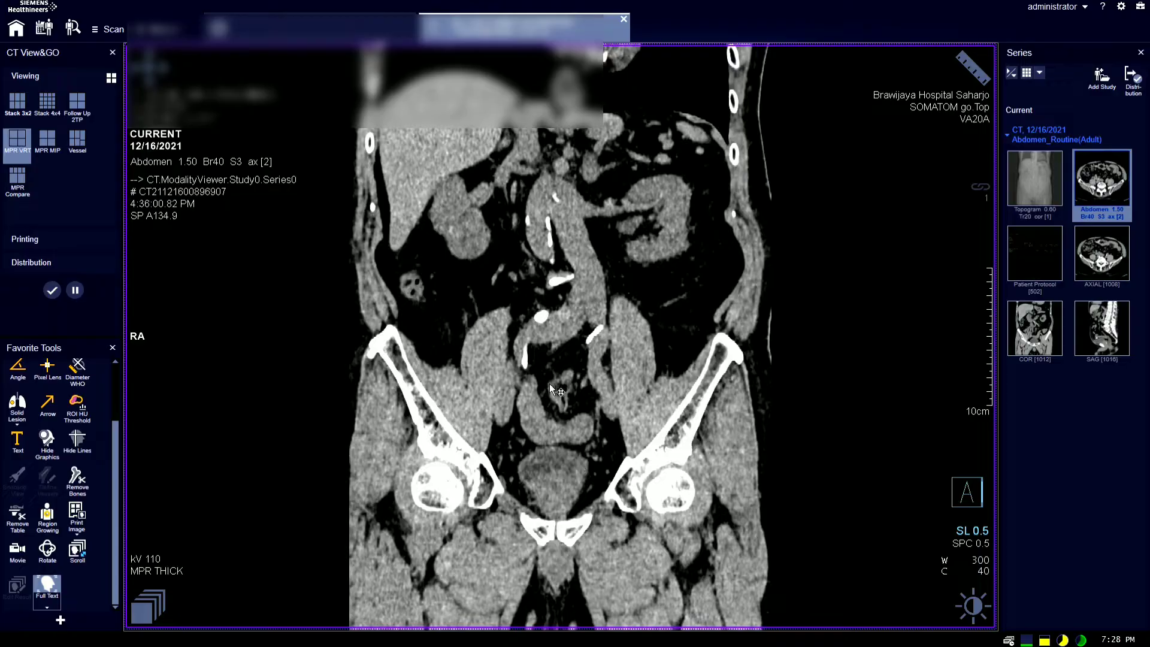
Start the Curved Ranges tool for the coronal series and enlarge its coronal view to fill the viewing area
left_click(149, 67)
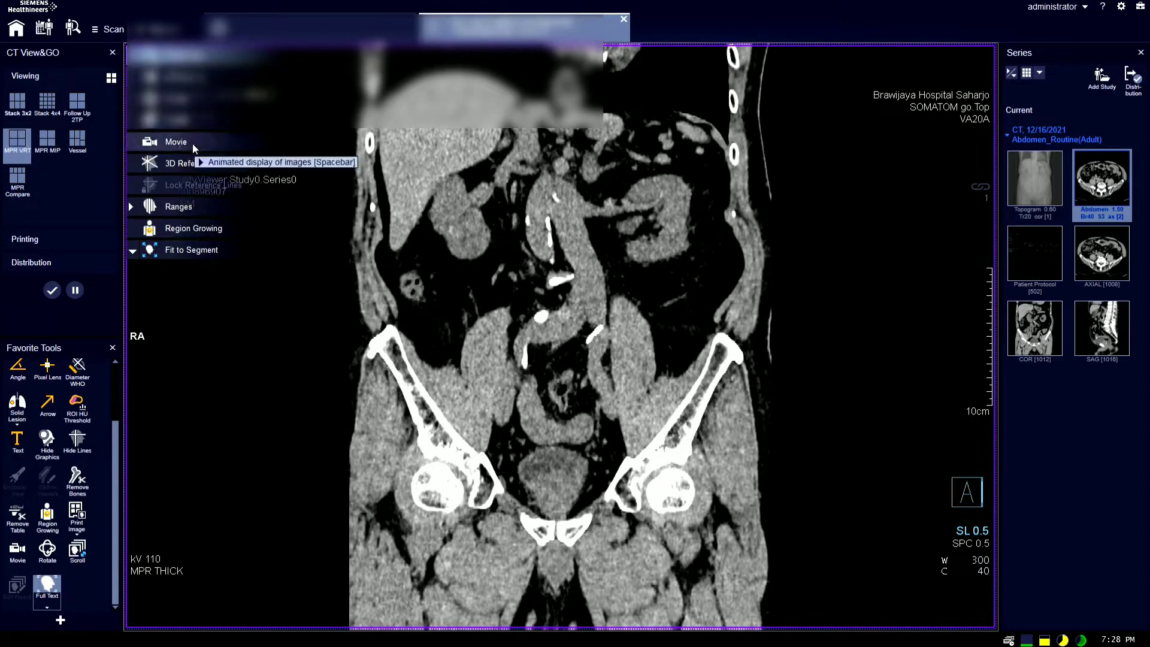
mouse_move(195, 206)
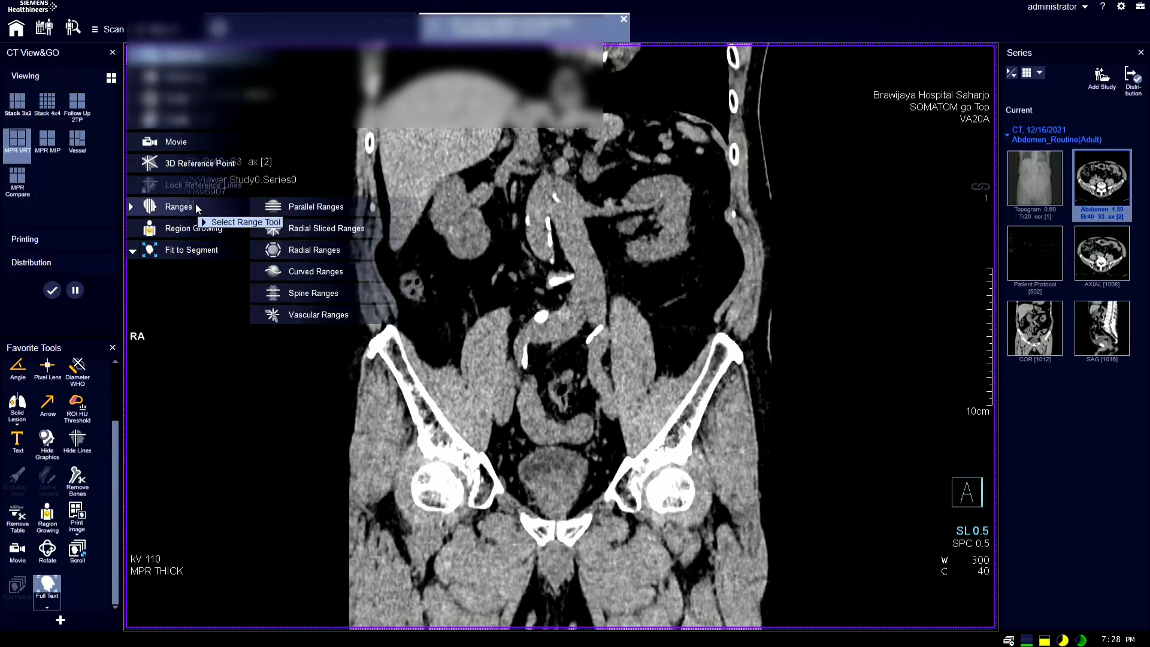
left_click(317, 273)
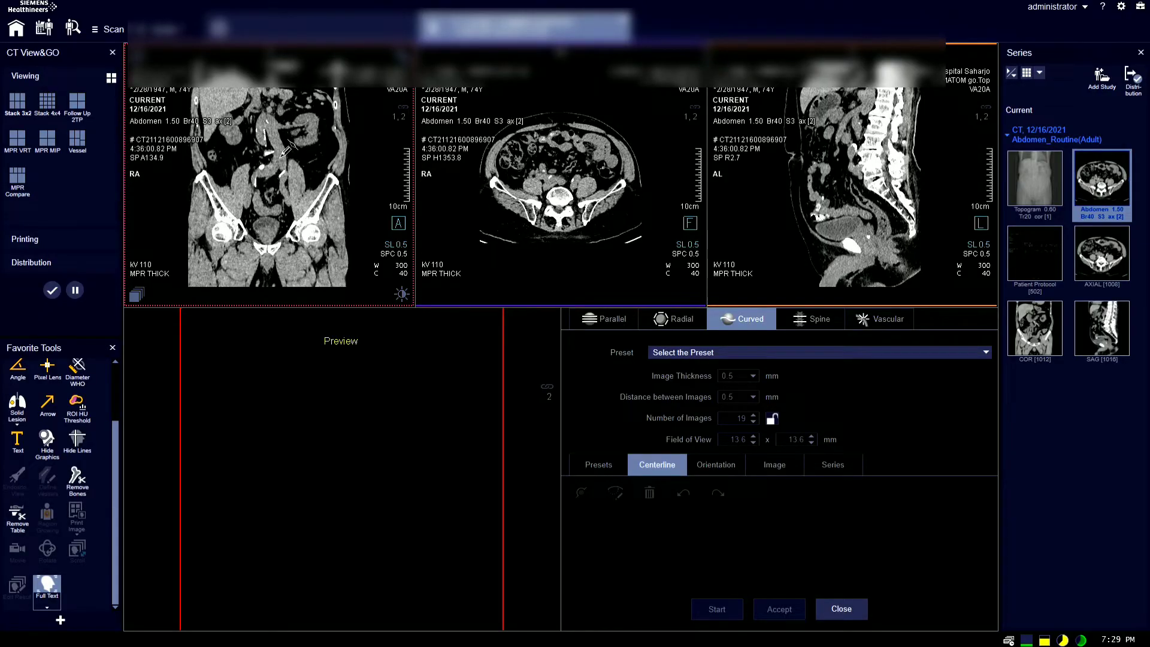
double_click(284, 153)
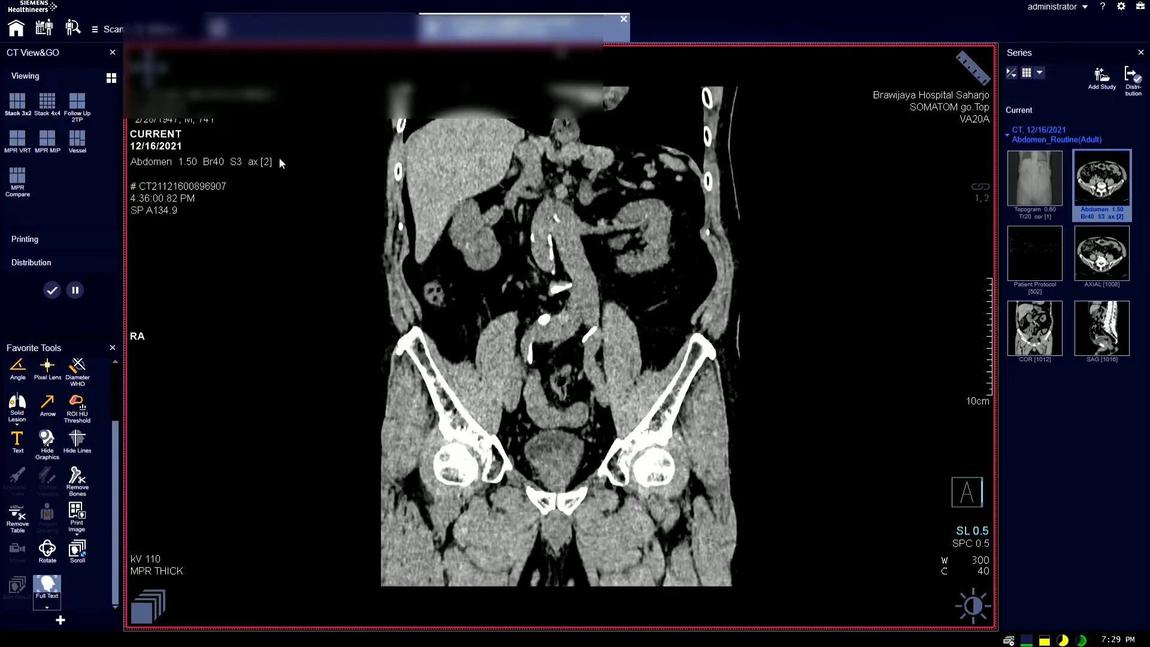
Begin the curved-range centerline outside the body beside the liver and carry it through the right kidney to the renal pelvis
scroll(617, 301, "down", 15)
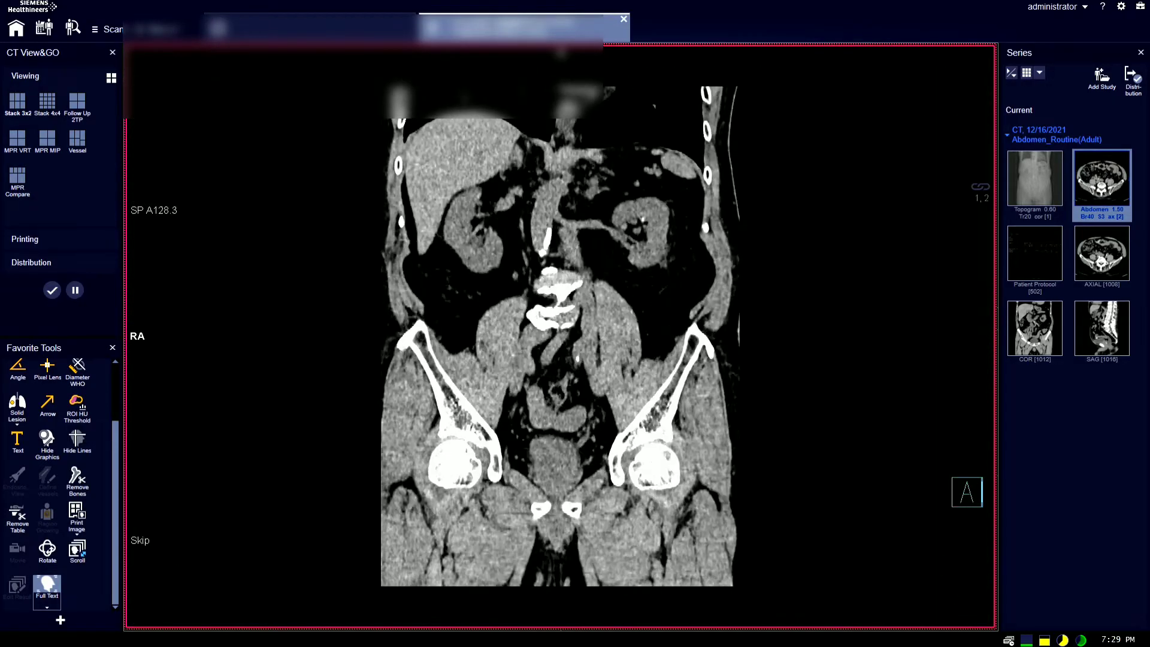
scroll(617, 302, "up", 3)
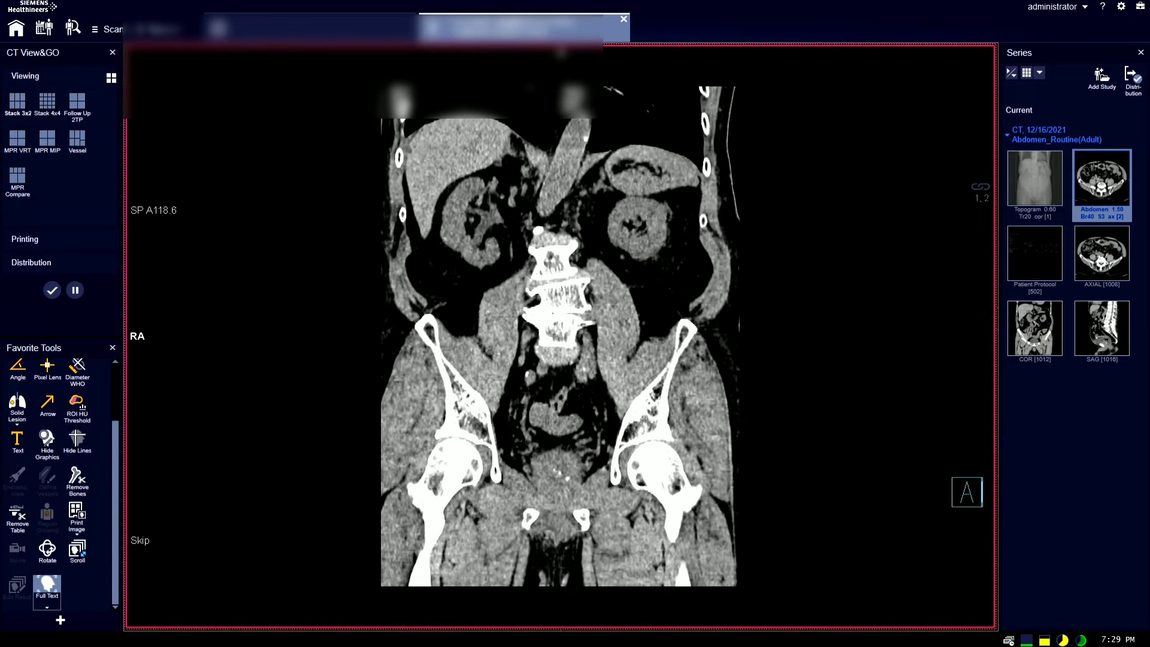
scroll(457, 273, "up", 1)
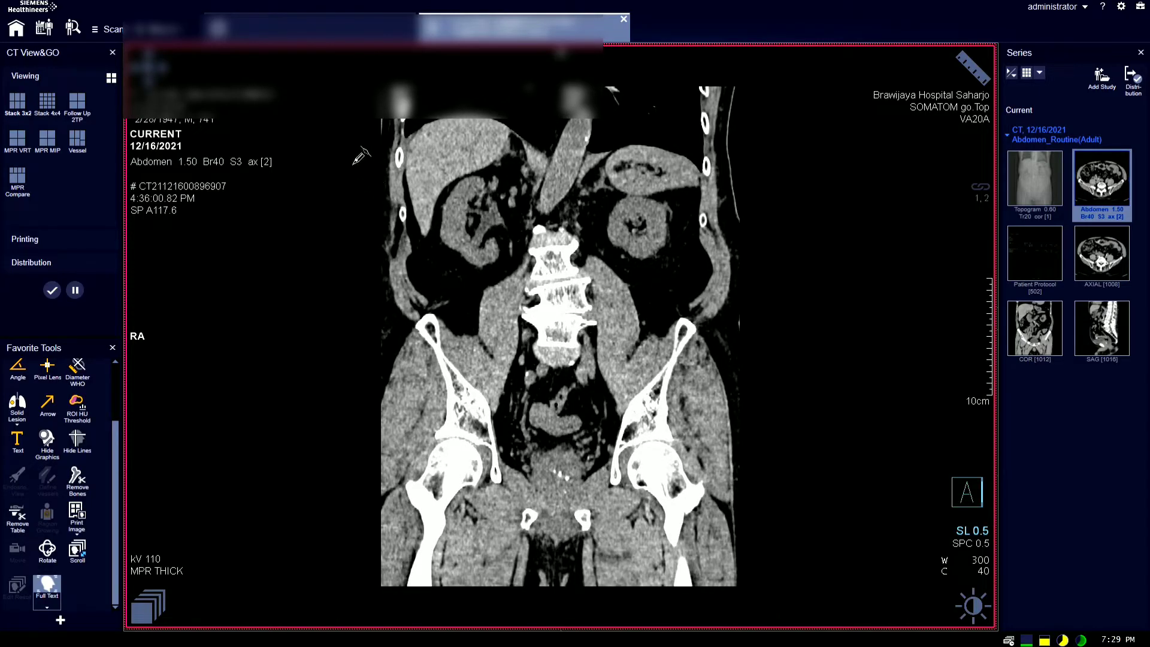
left_click_drag(353, 165, 494, 219)
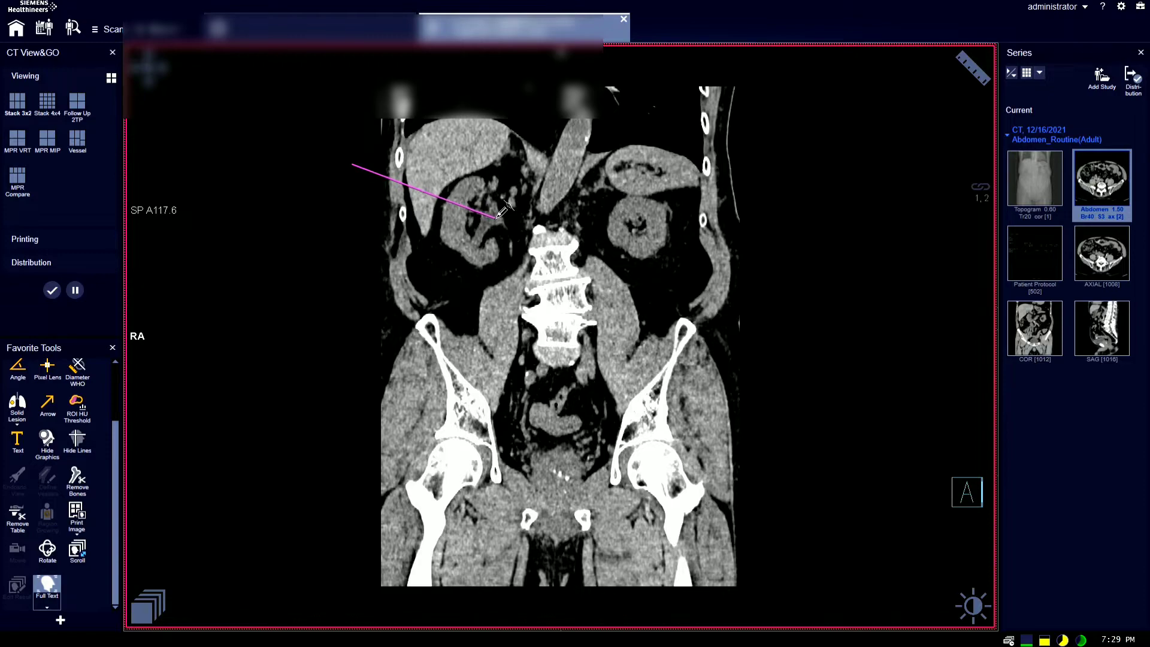
scroll(506, 219, "down", 2)
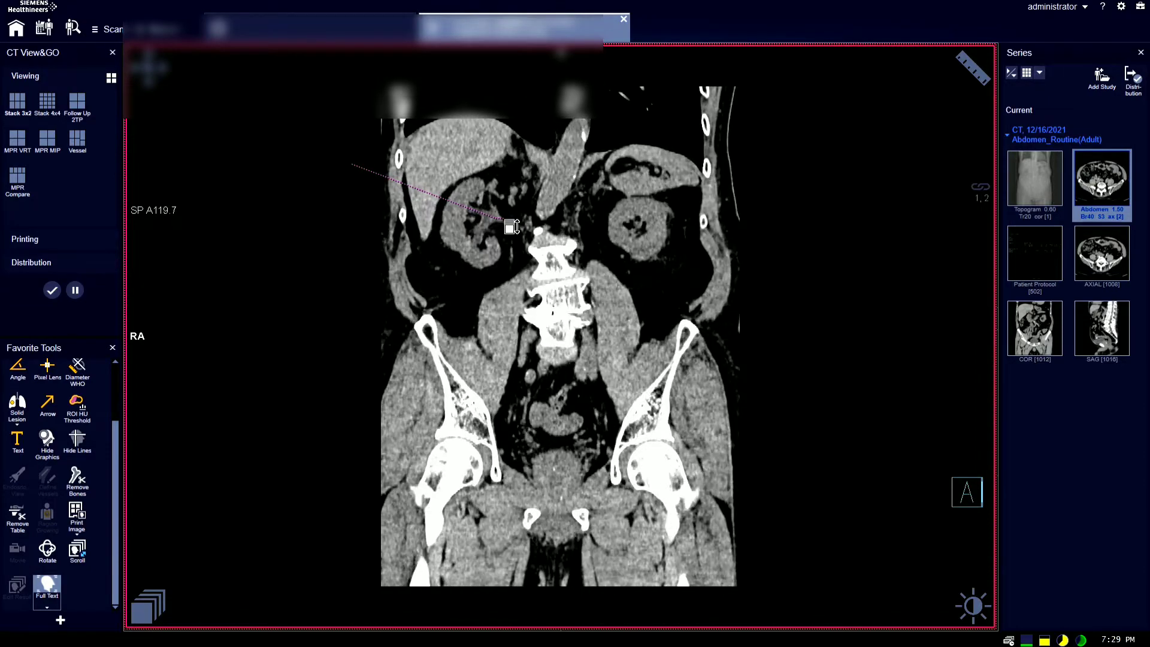
scroll(506, 224, "down", 1)
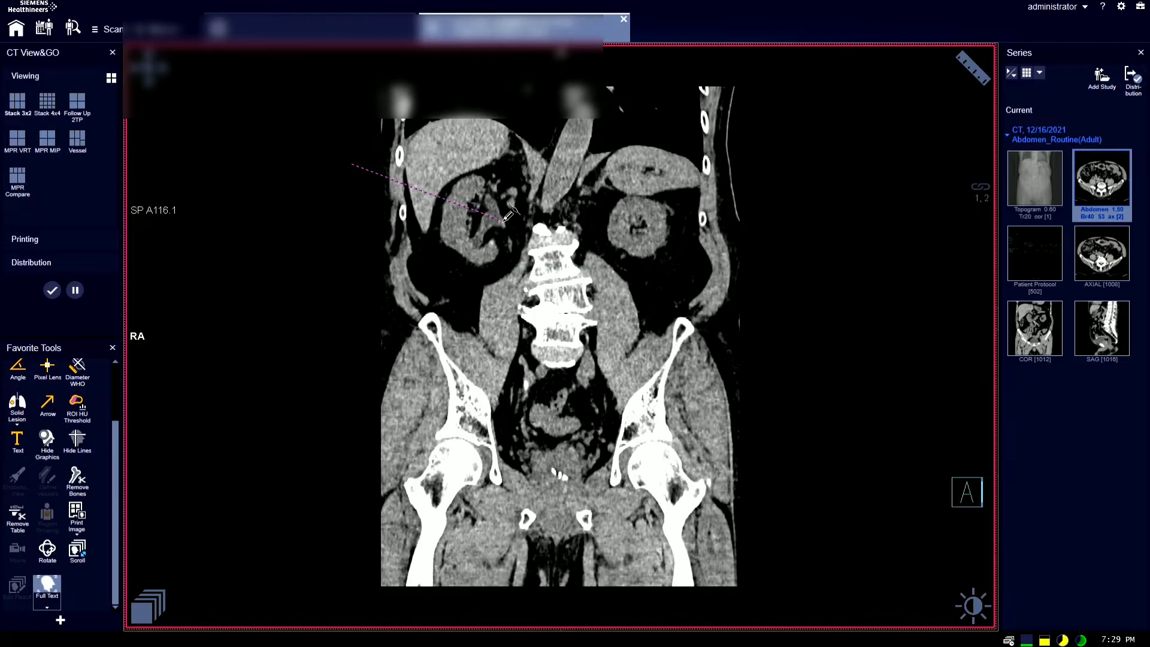
Extend the centerline from the right renal pelvis along the start of the ureter, placing points on the matching coronal slices
scroll(508, 217, "down", 2)
scroll(508, 226, "down", 1)
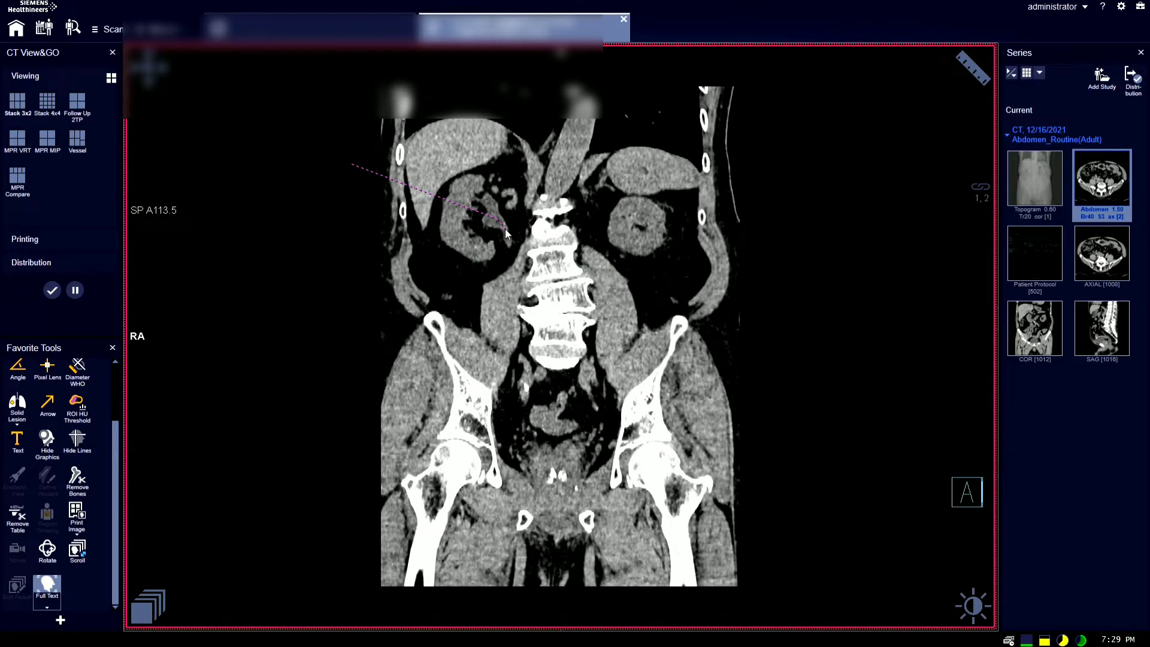
scroll(507, 233, "down", 1)
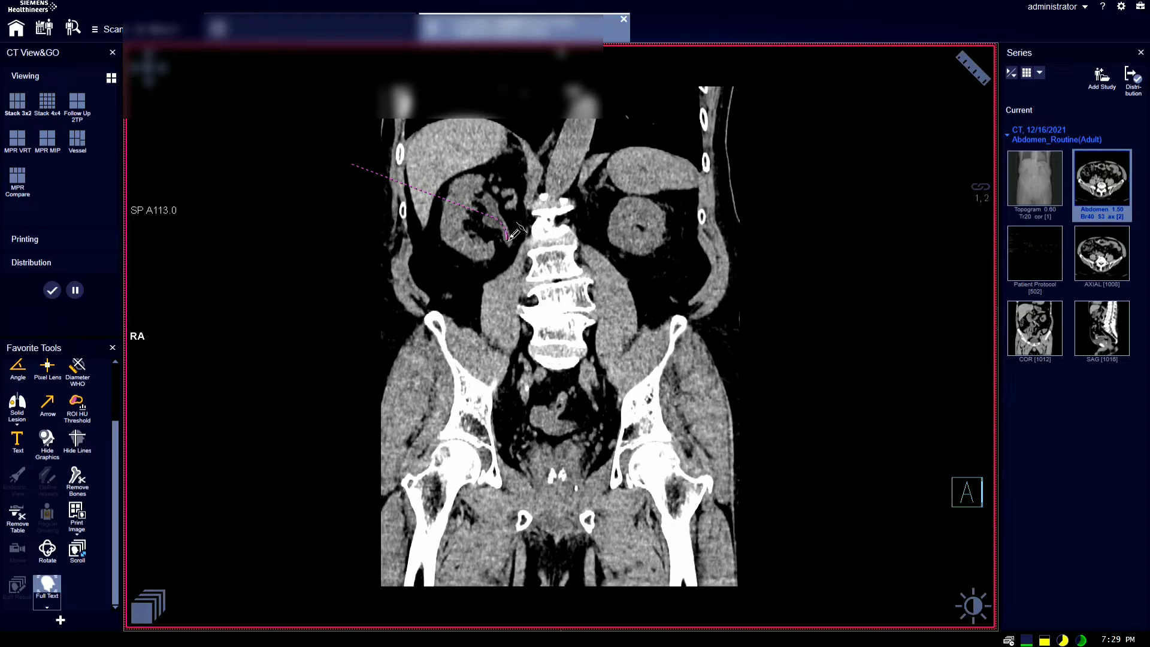
scroll(516, 236, "up", 5)
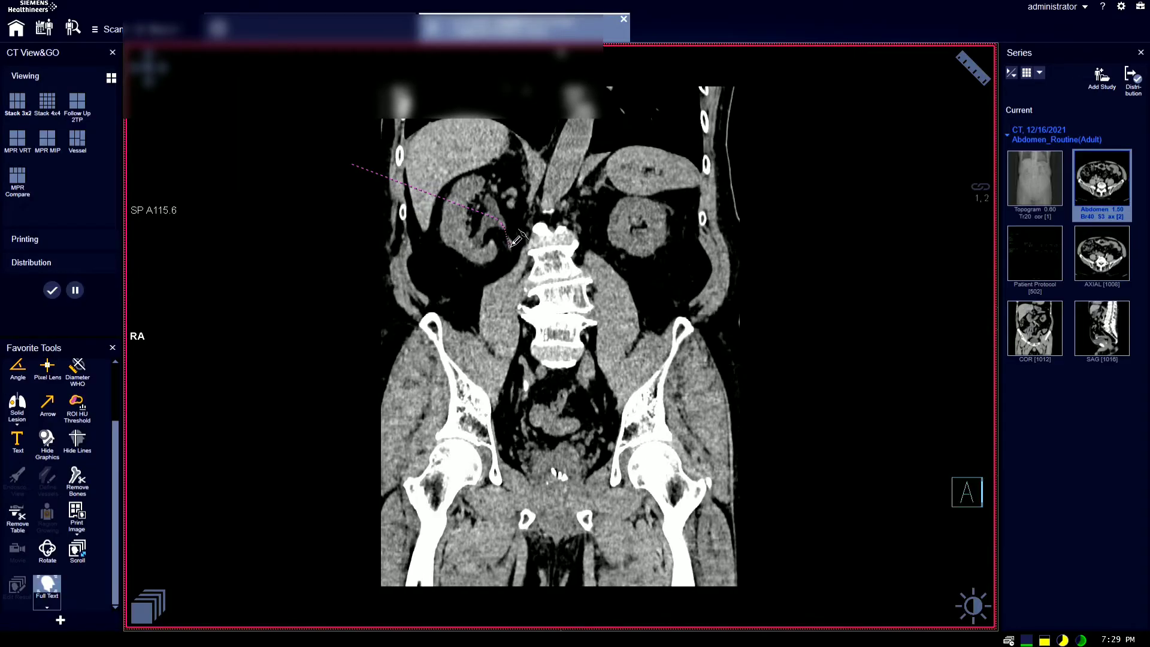
scroll(516, 238, "up", 4)
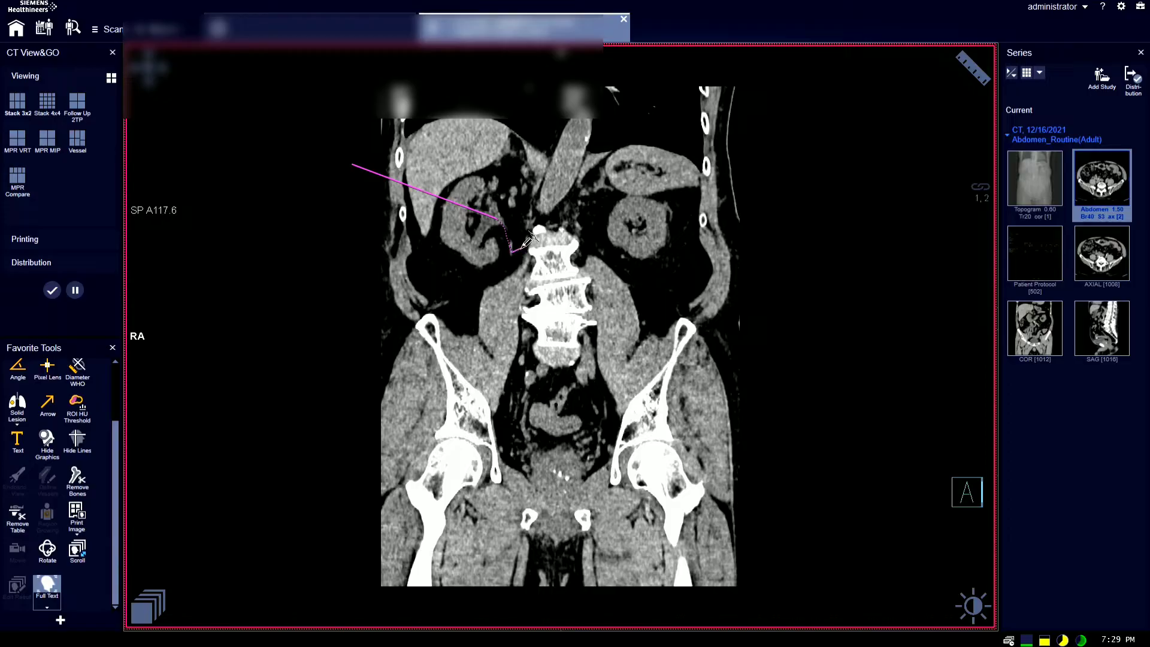
scroll(527, 240, "up", 5)
scroll(529, 242, "down", 2)
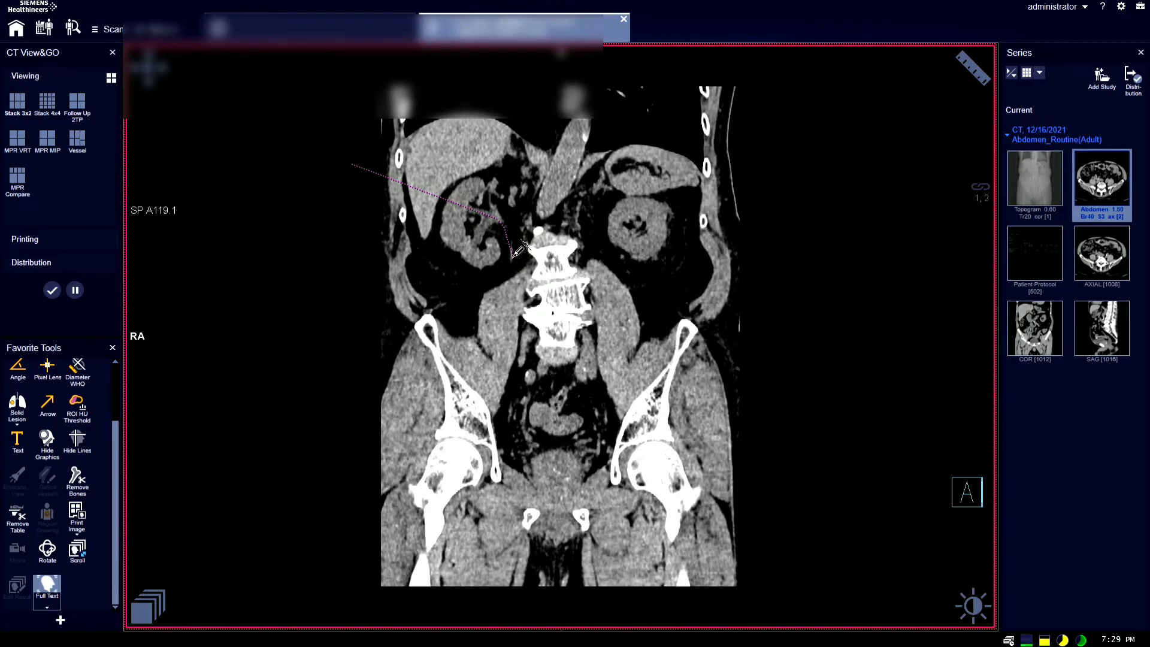
Extend the centerline down the right ureter beside the lumbar spine, placing points on the coronal slices from about A122 to A135
scroll(527, 257, "up", 6)
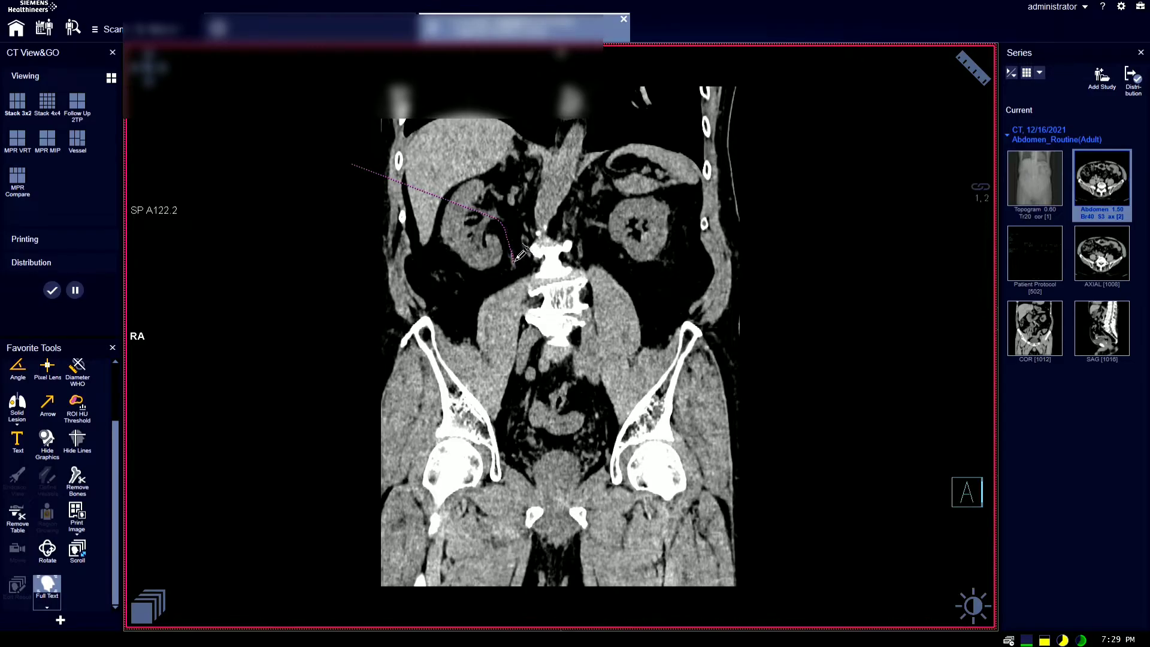
scroll(520, 254, "up", 2)
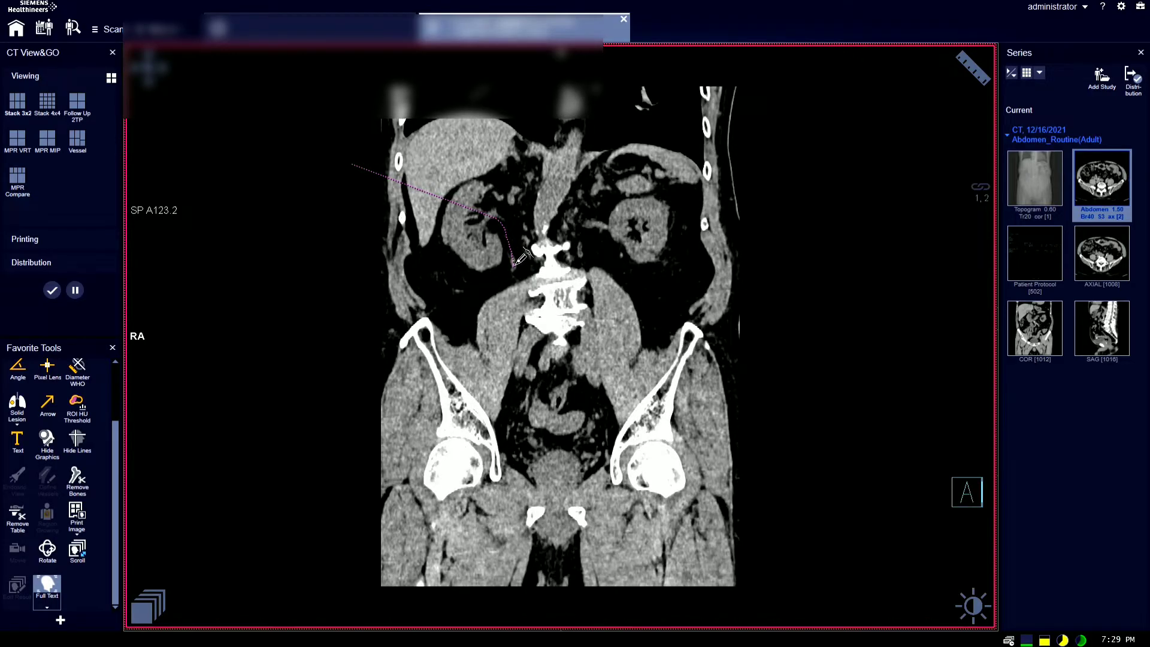
scroll(521, 257, "up", 5)
scroll(521, 264, "up", 5)
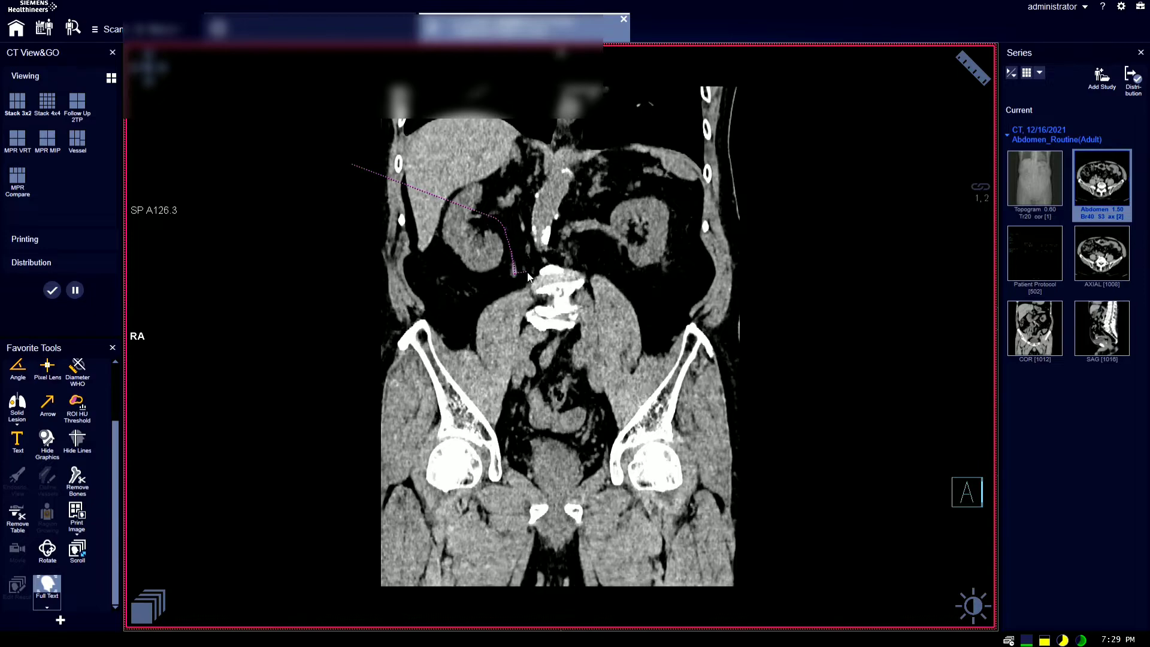
scroll(524, 269, "up", 4)
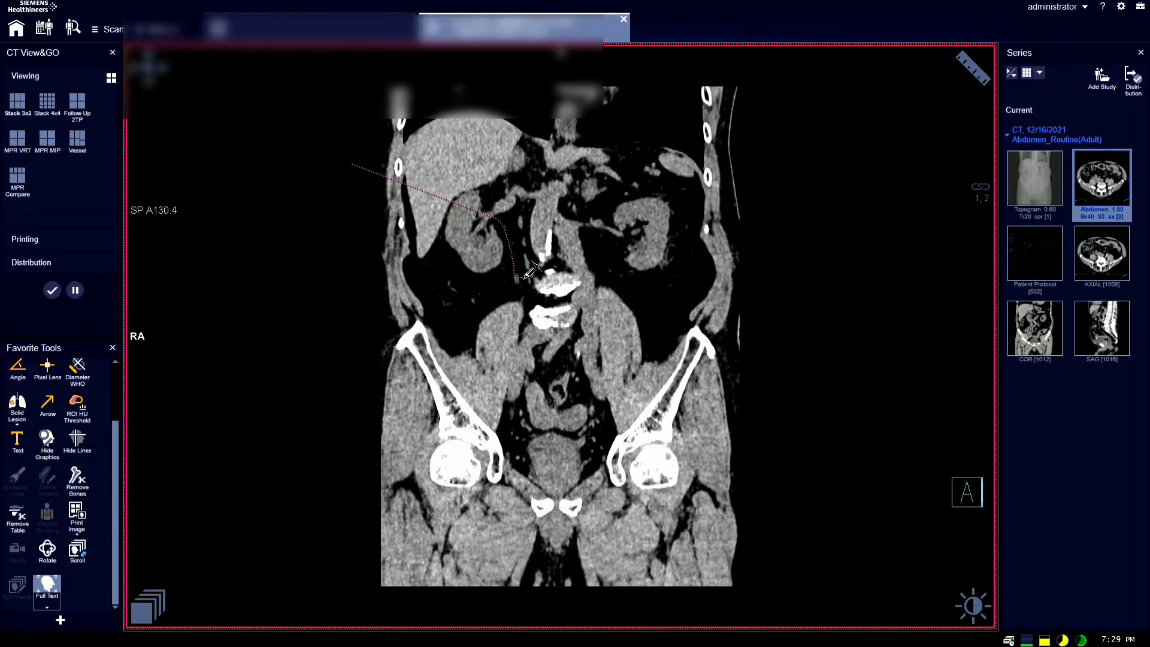
scroll(527, 274, "up", 5)
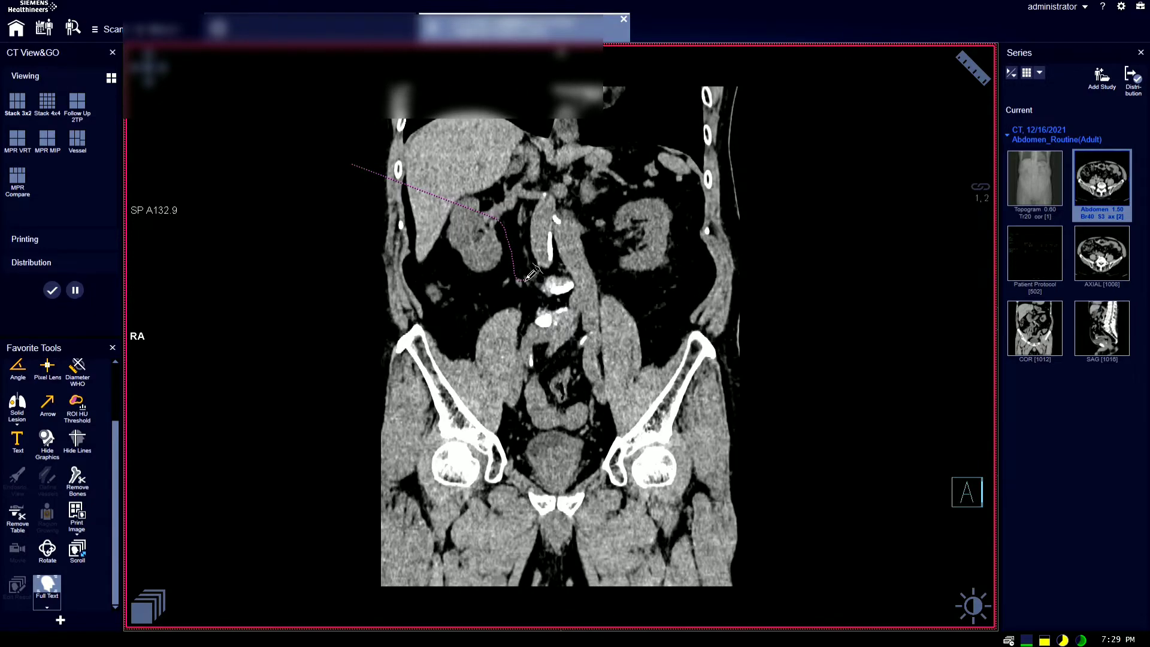
scroll(526, 284, "up", 5)
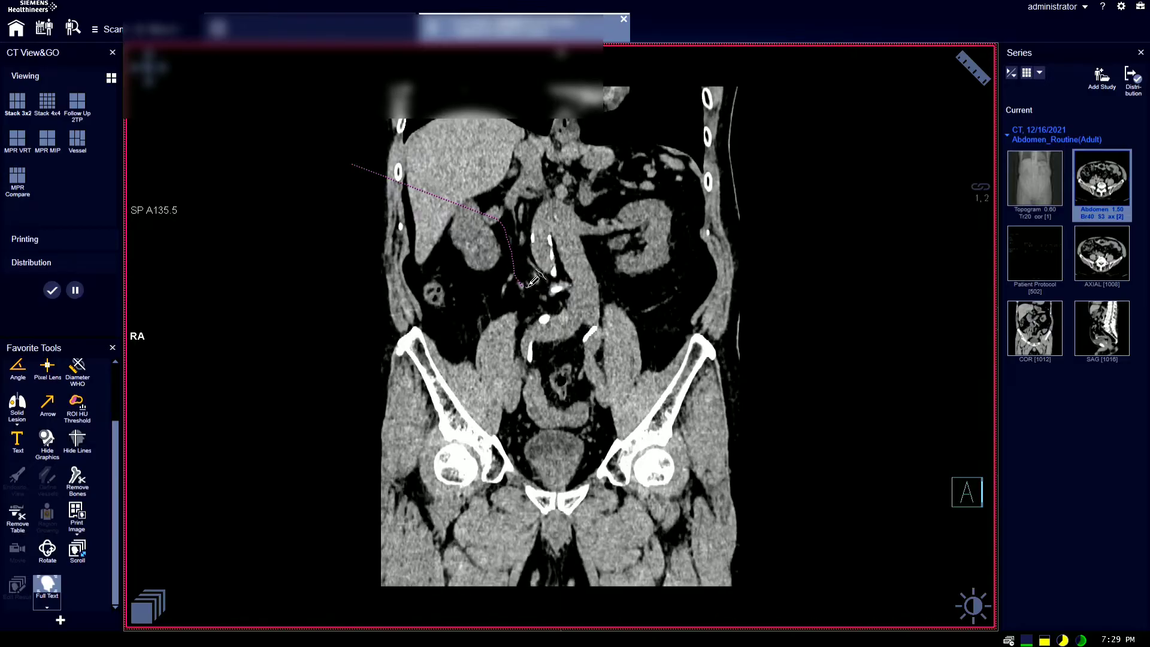
Continue the centerline along the right mid-ureter to the iliac vessels, matching each point to the coronal slices from about A138 to A146
scroll(537, 291, "down", 1)
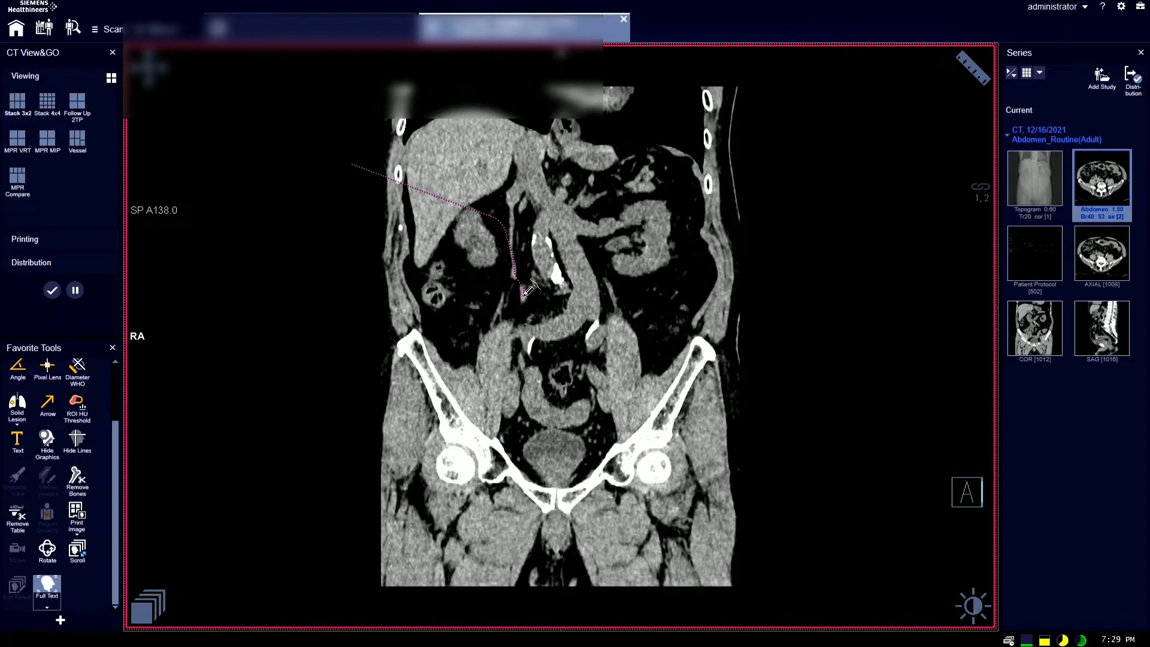
scroll(531, 292, "down", 1)
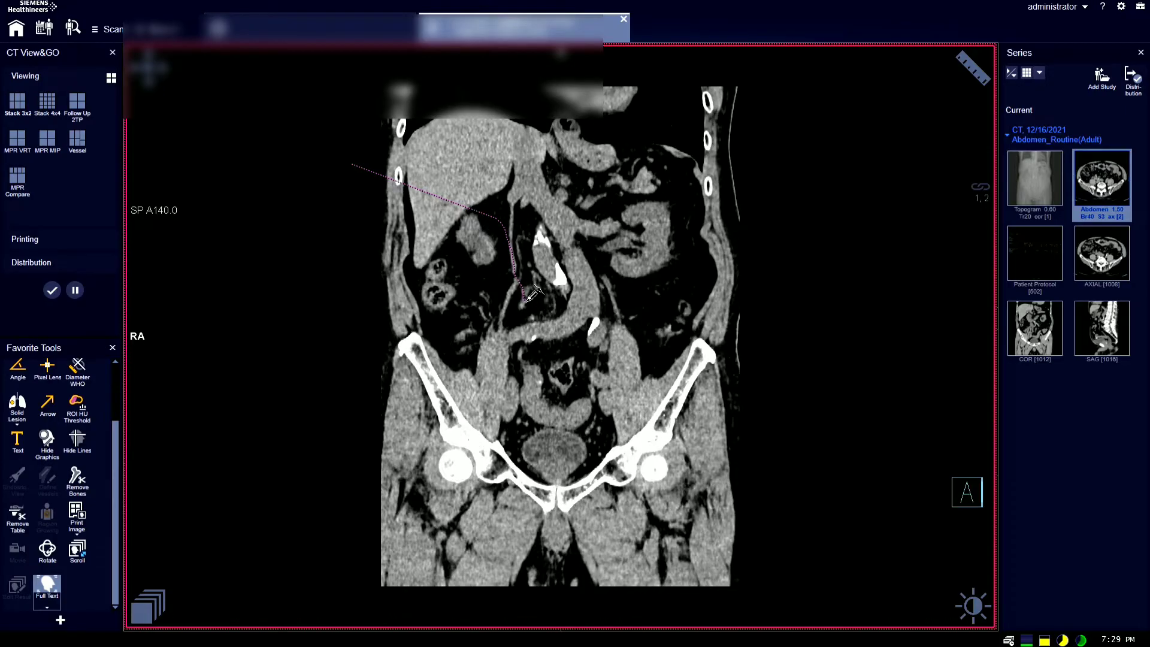
scroll(539, 306, "down", 1)
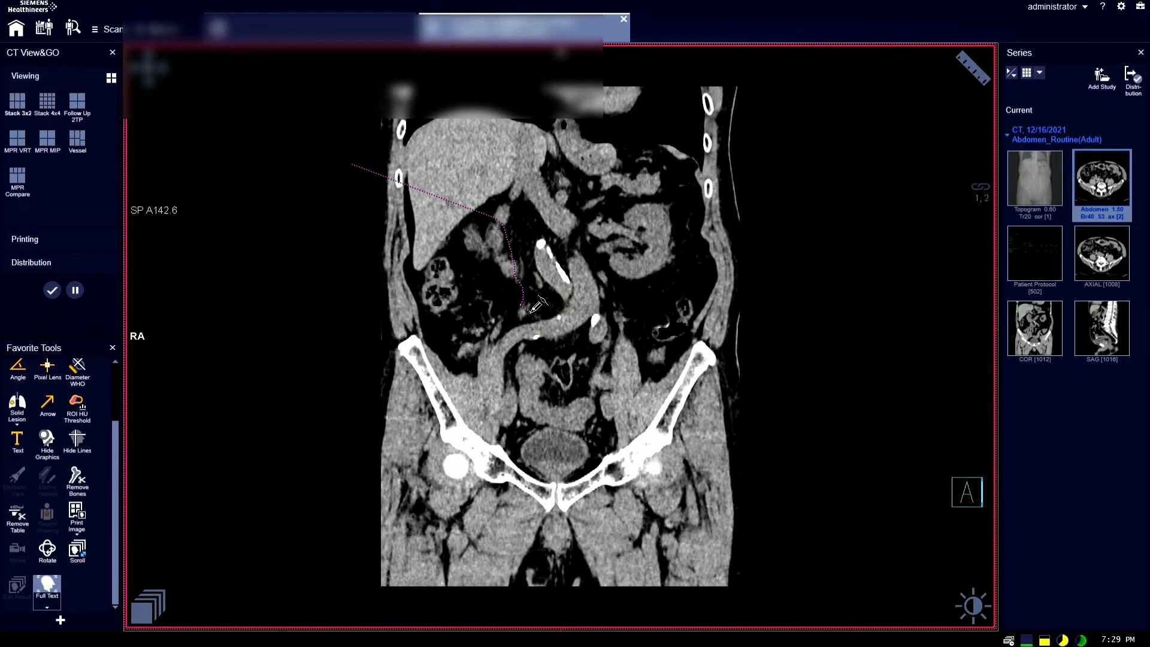
scroll(539, 302, "up", 1)
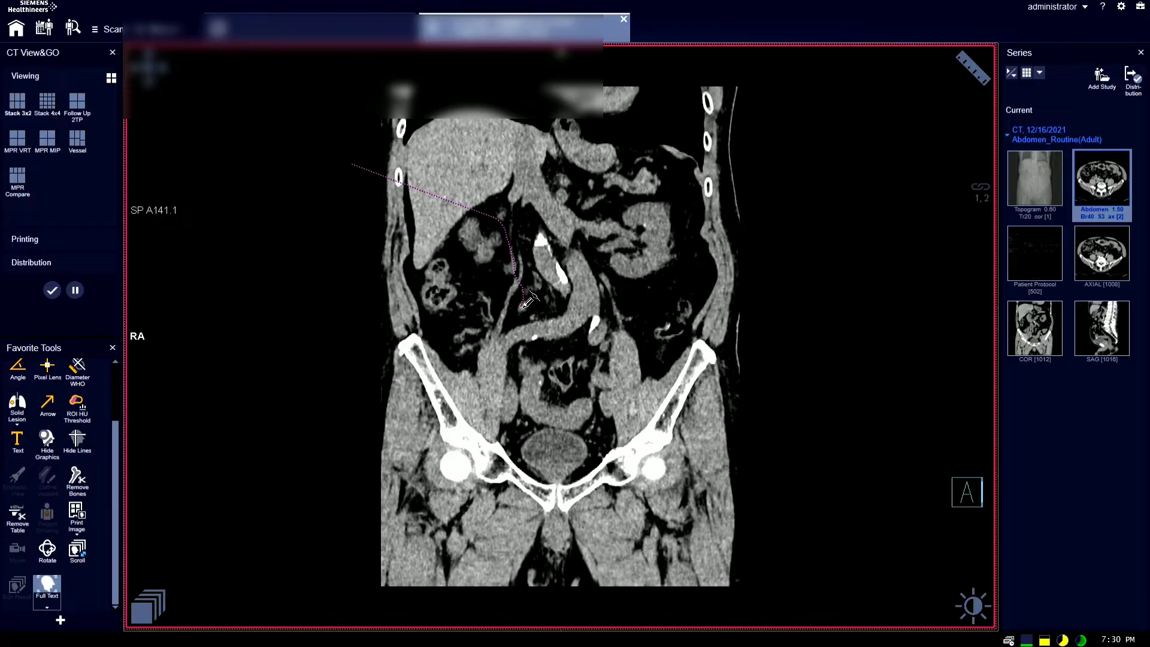
scroll(530, 306, "down", 1)
scroll(530, 307, "up", 1)
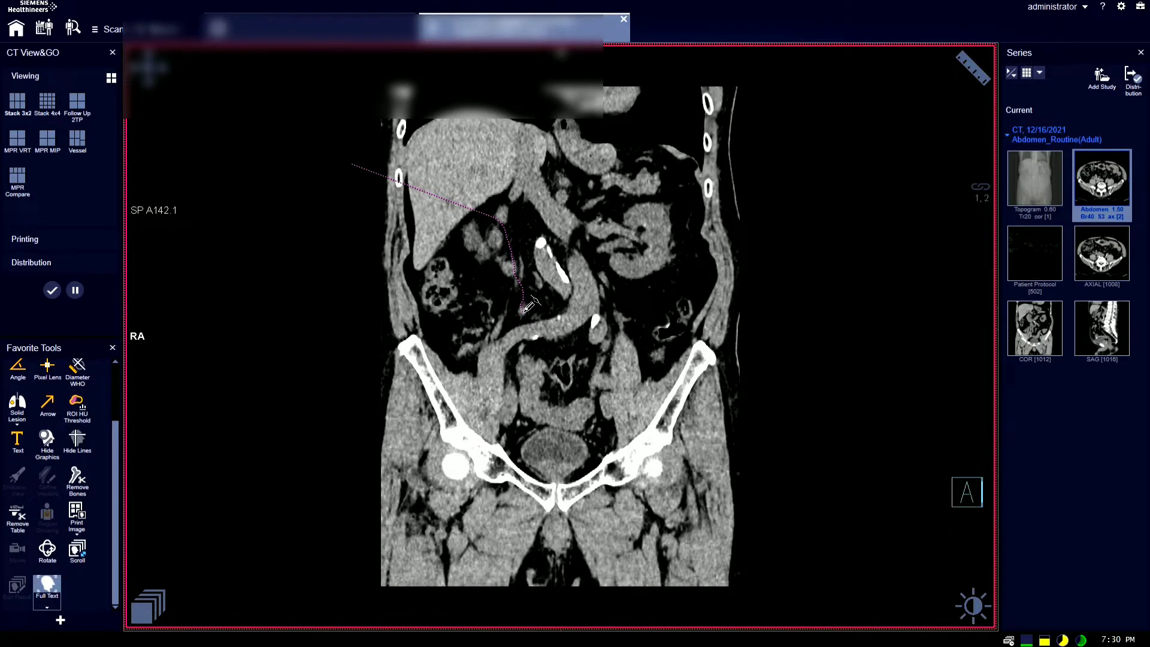
scroll(537, 304, "down", 1)
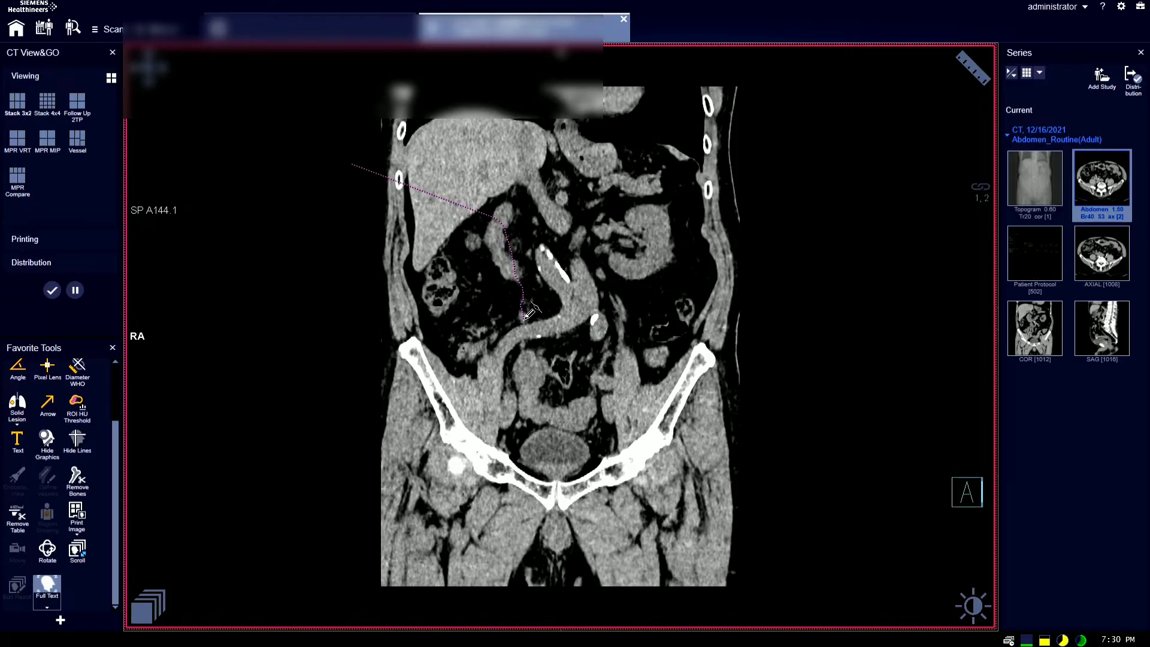
scroll(536, 317, "down", 2)
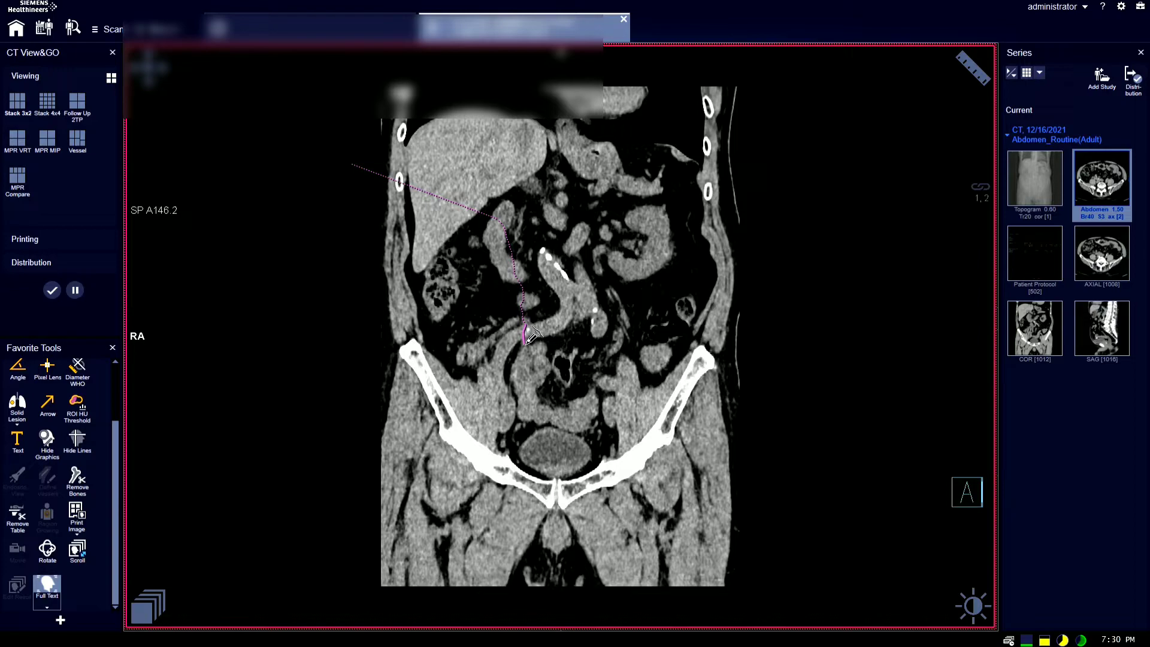
Carry the centerline past the right iliac vessels into the upper pelvis, tracing the ureter back through the coronal slices to about A134
scroll(533, 332, "down", 3)
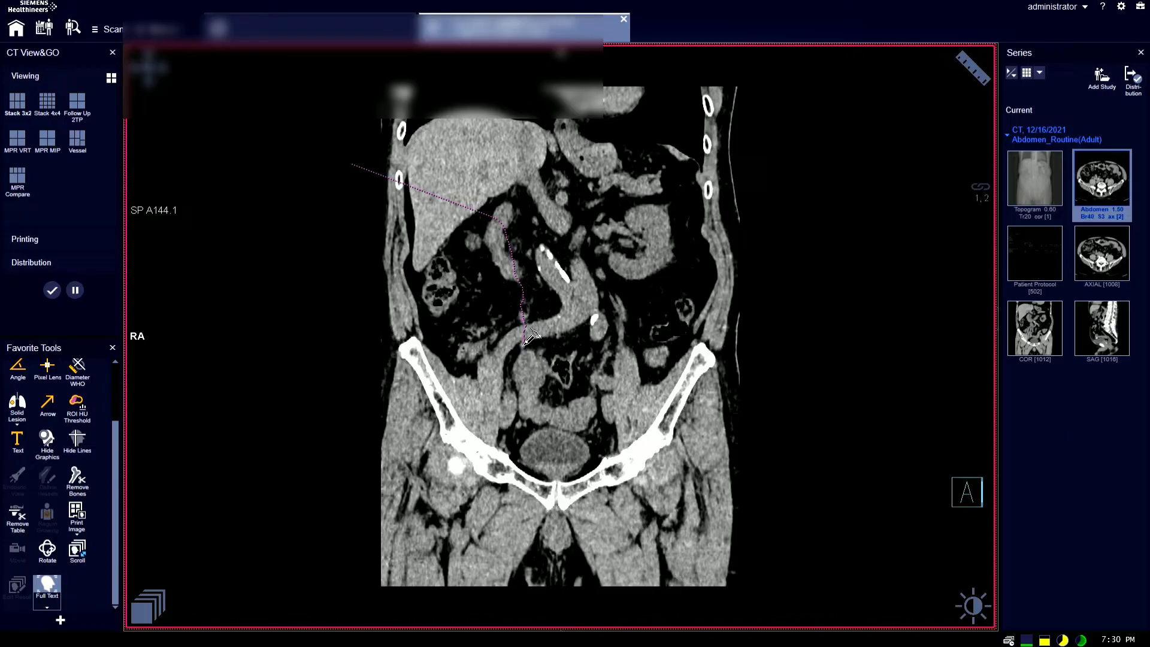
scroll(534, 344, "down", 3)
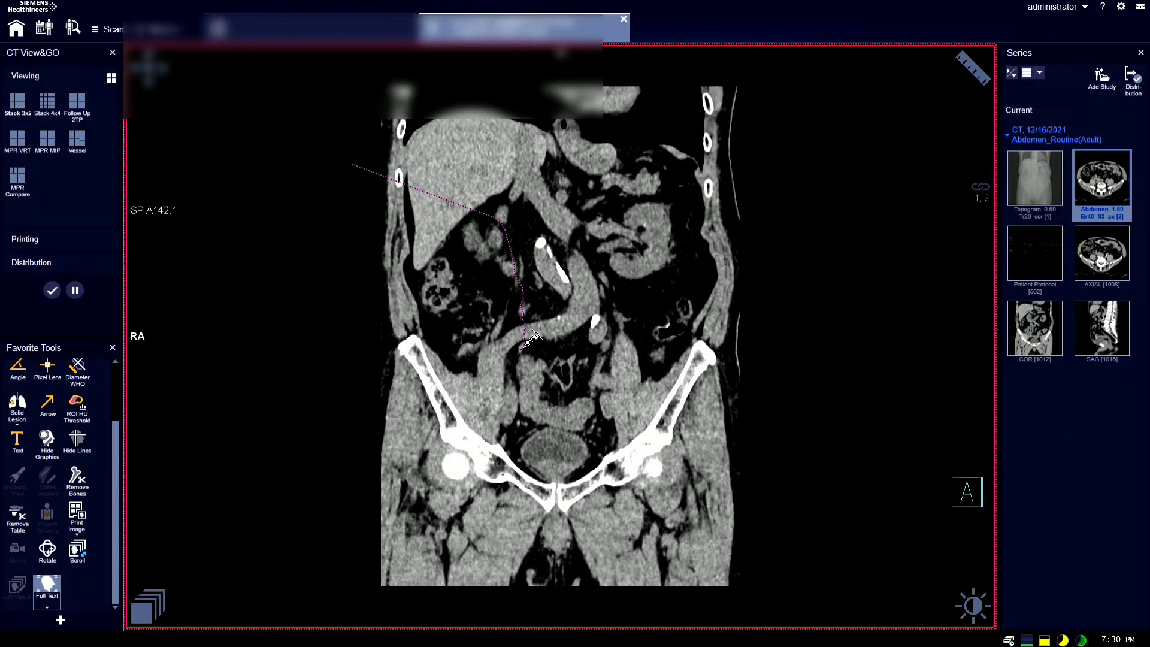
scroll(530, 340, "down", 3)
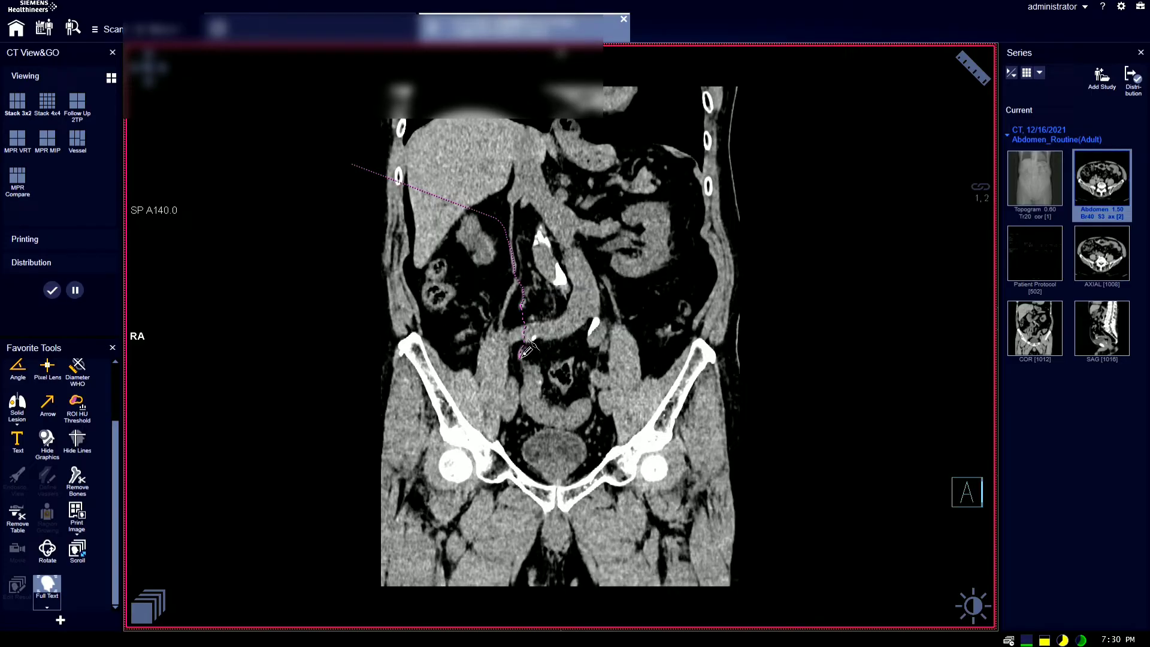
scroll(529, 351, "down", 2)
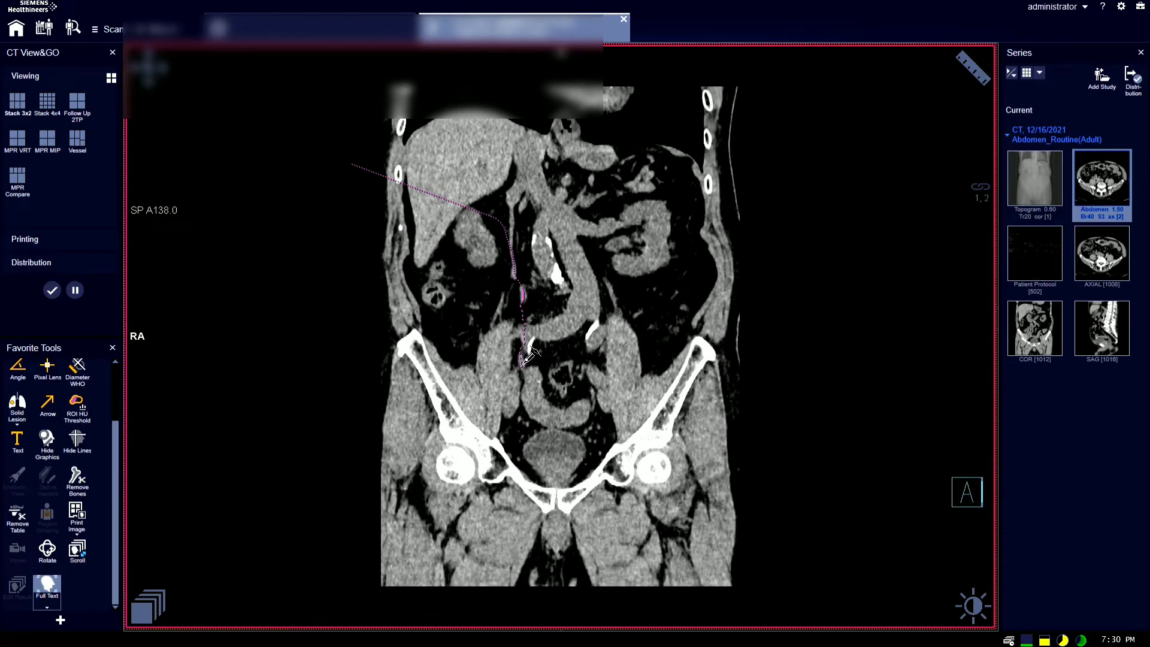
scroll(530, 354, "down", 2)
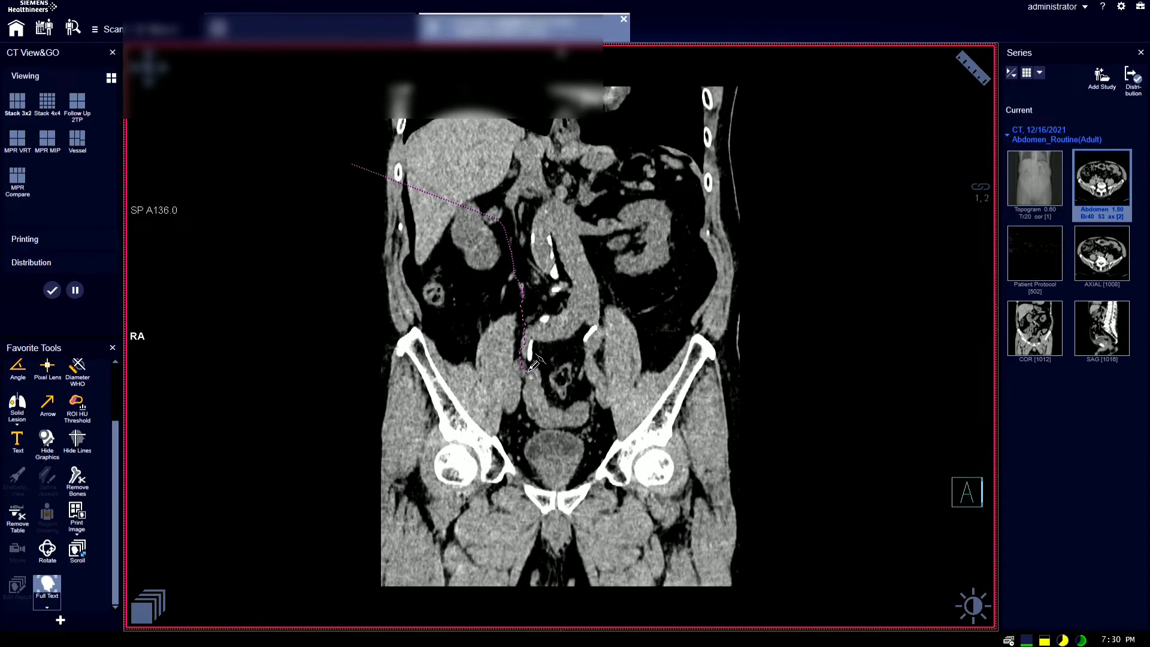
scroll(529, 363, "down", 2)
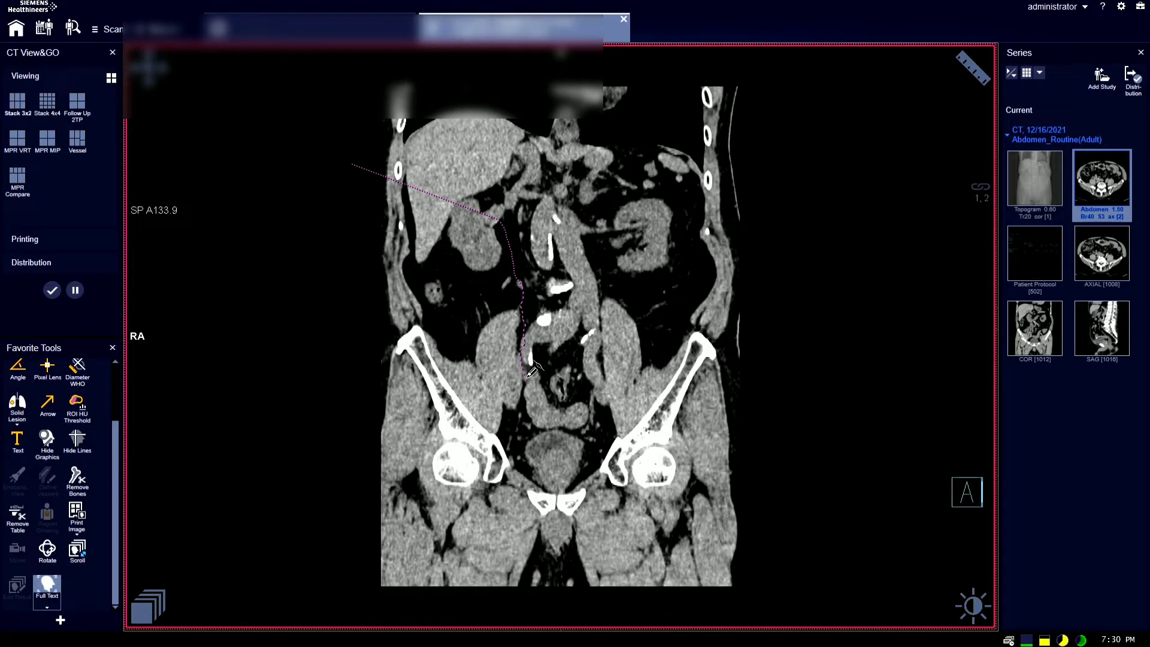
Trace the lower right ureter through the pelvis toward the bladder, adding centerline points on the coronal slices down to about A118
scroll(539, 367, "down", 2)
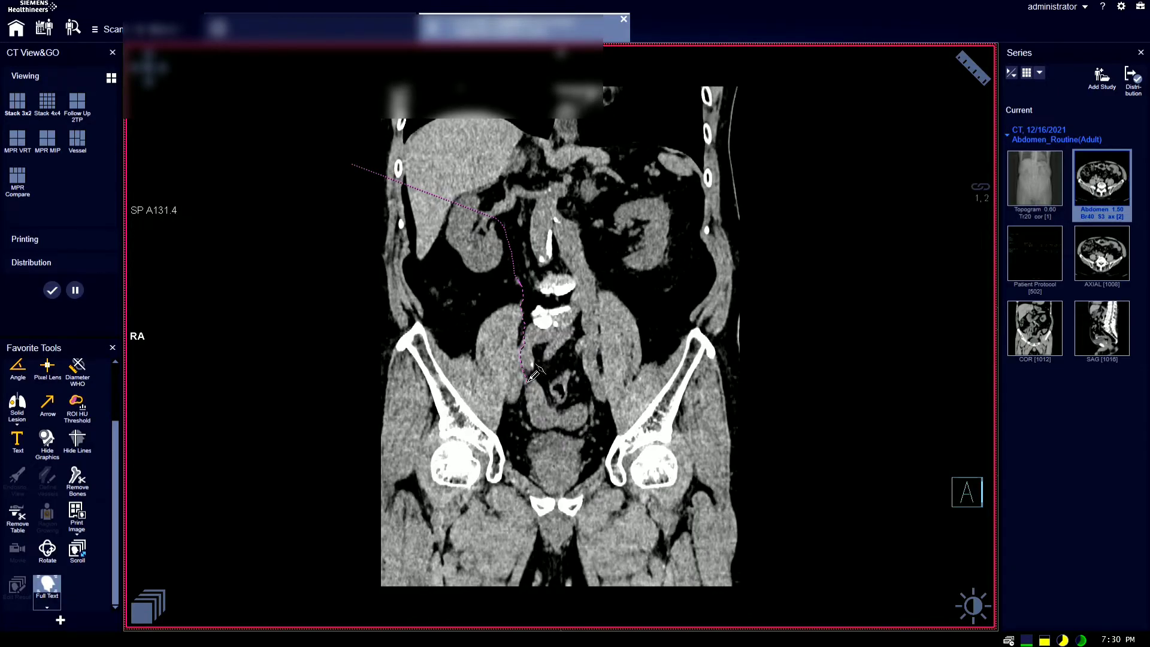
scroll(539, 383, "down", 2)
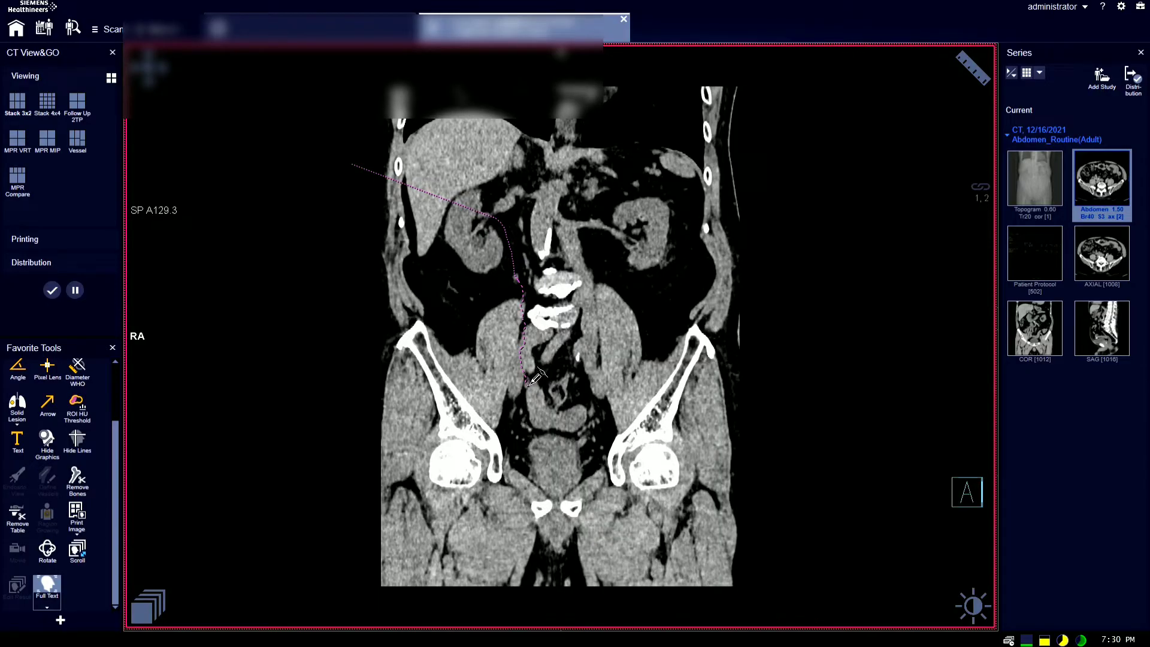
scroll(538, 376, "down", 2)
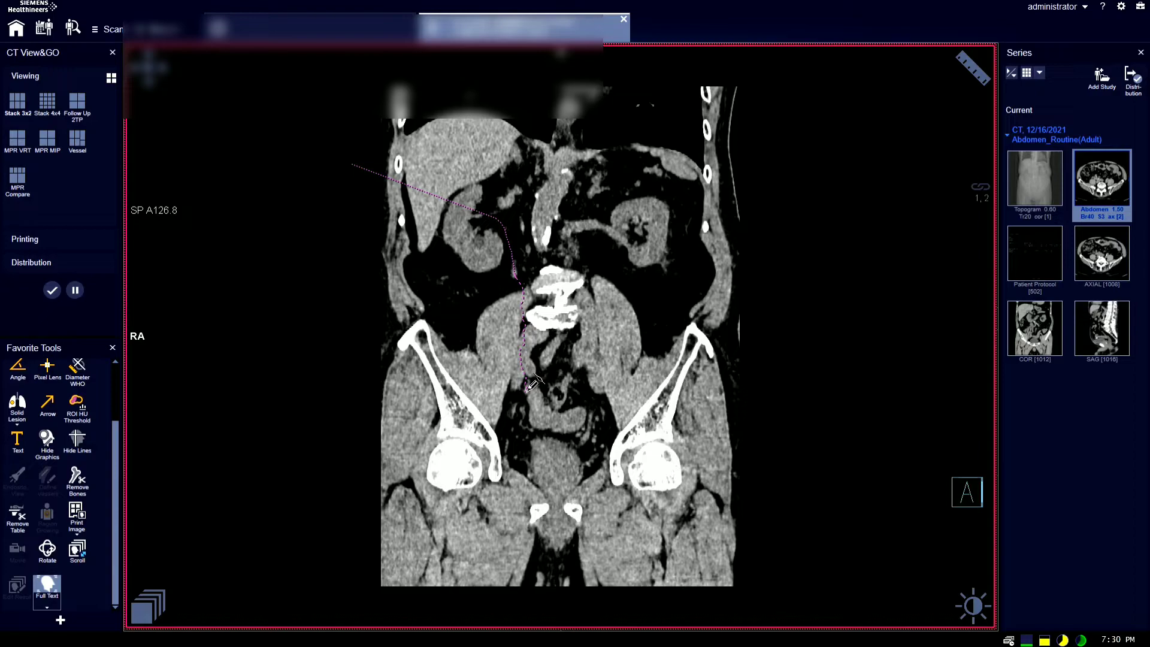
scroll(536, 382, "down", 2)
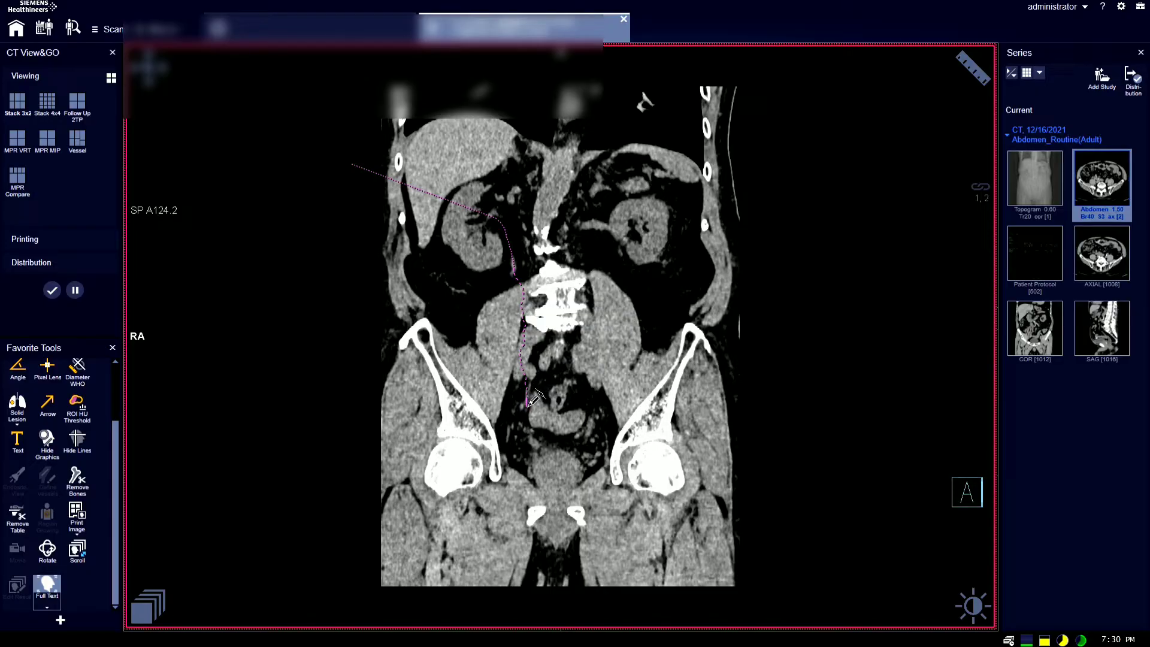
scroll(535, 397, "down", 2)
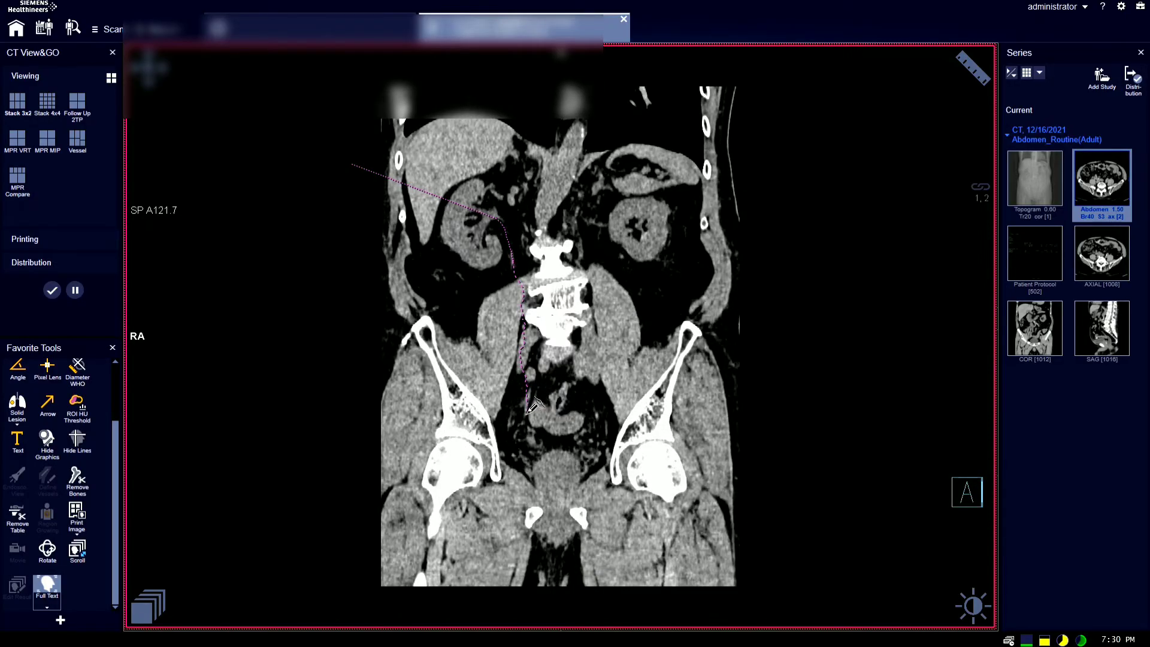
scroll(533, 405, "down", 1)
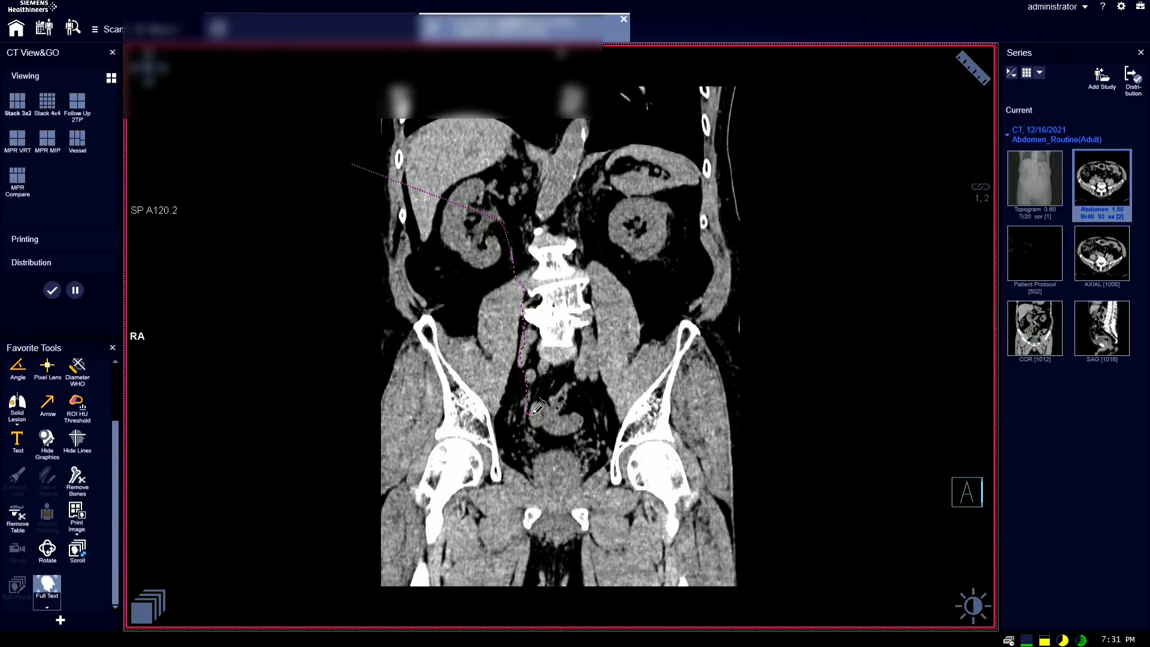
scroll(535, 410, "down", 1)
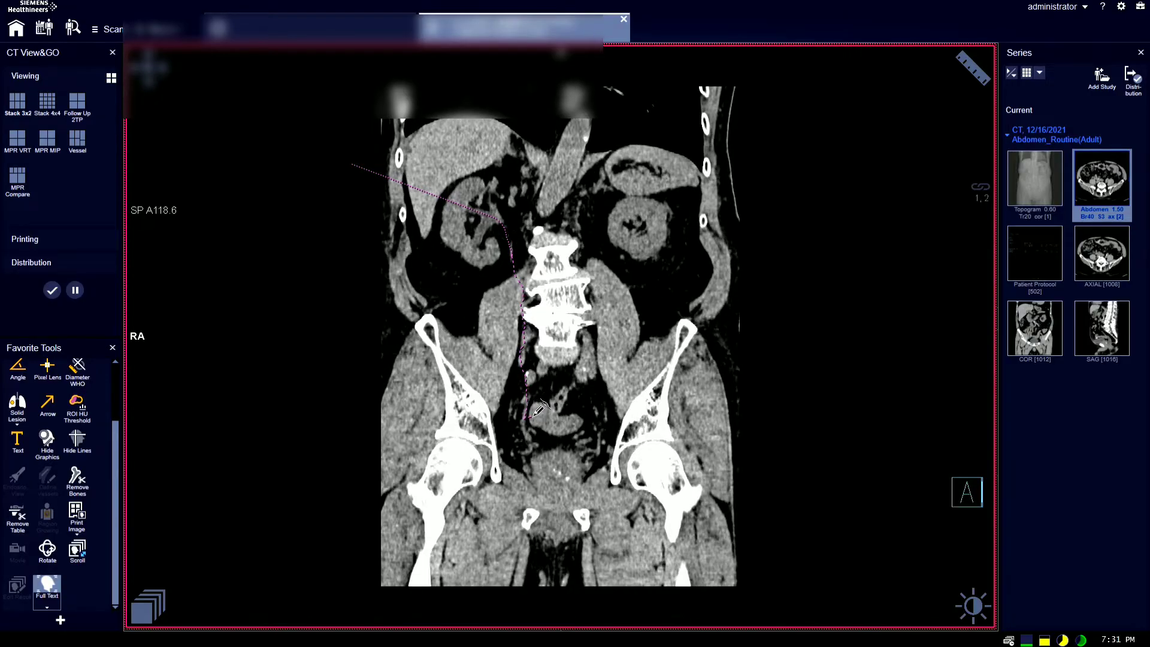
scroll(533, 417, "down", 1)
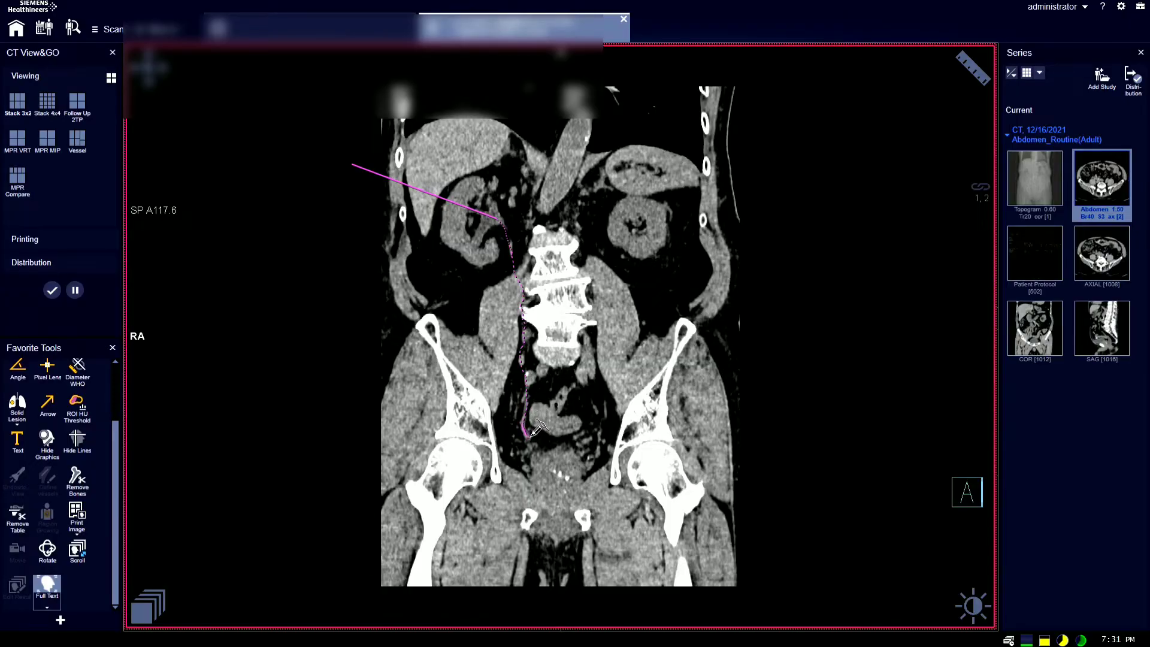
Lead the centerline from the distal right ureter medially into the bladder and down through its middle, ending near slice A129
scroll(535, 427, "up", 3)
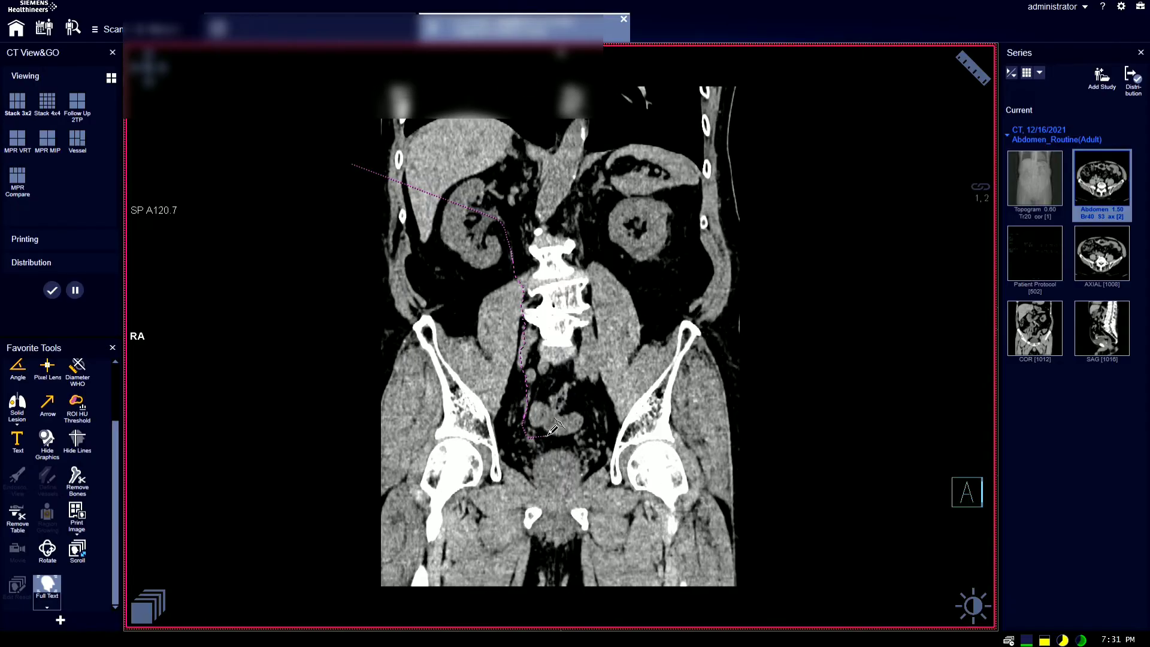
scroll(539, 441, "up", 3)
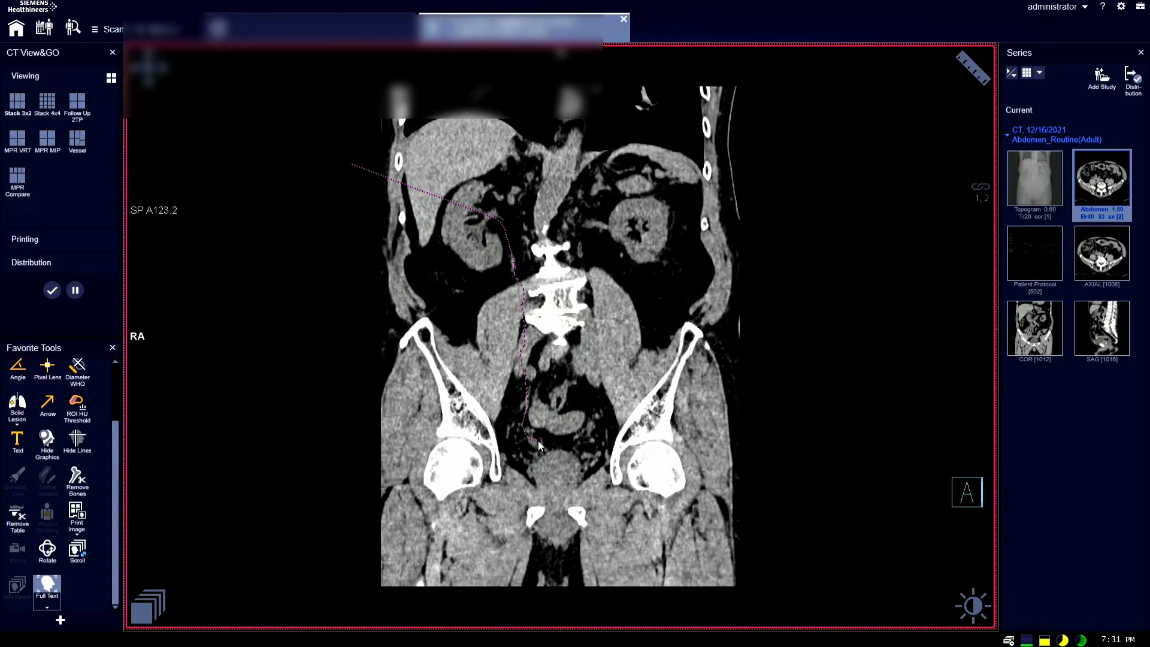
scroll(538, 441, "up", 2)
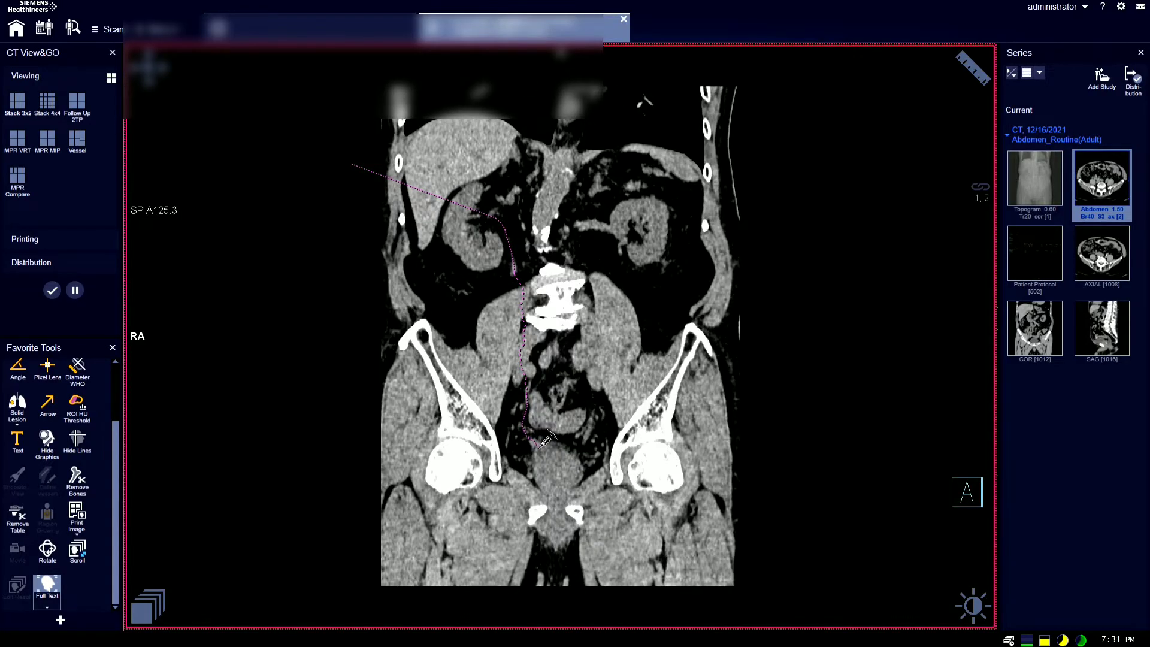
scroll(546, 444, "up", 2)
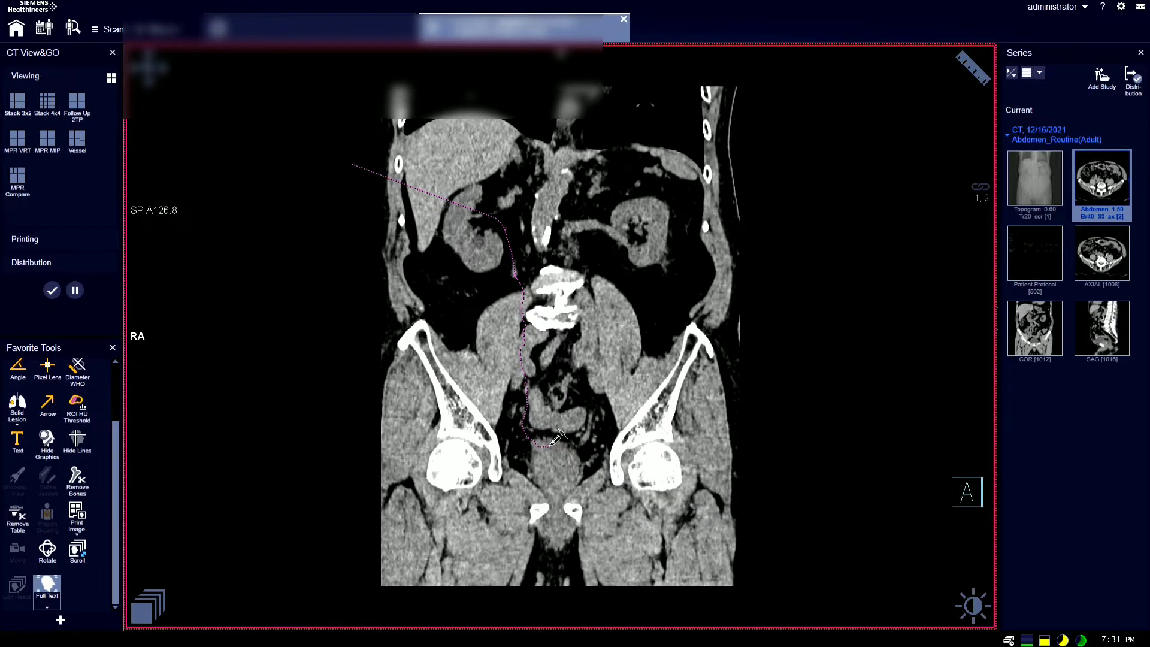
scroll(557, 451, "up", 2)
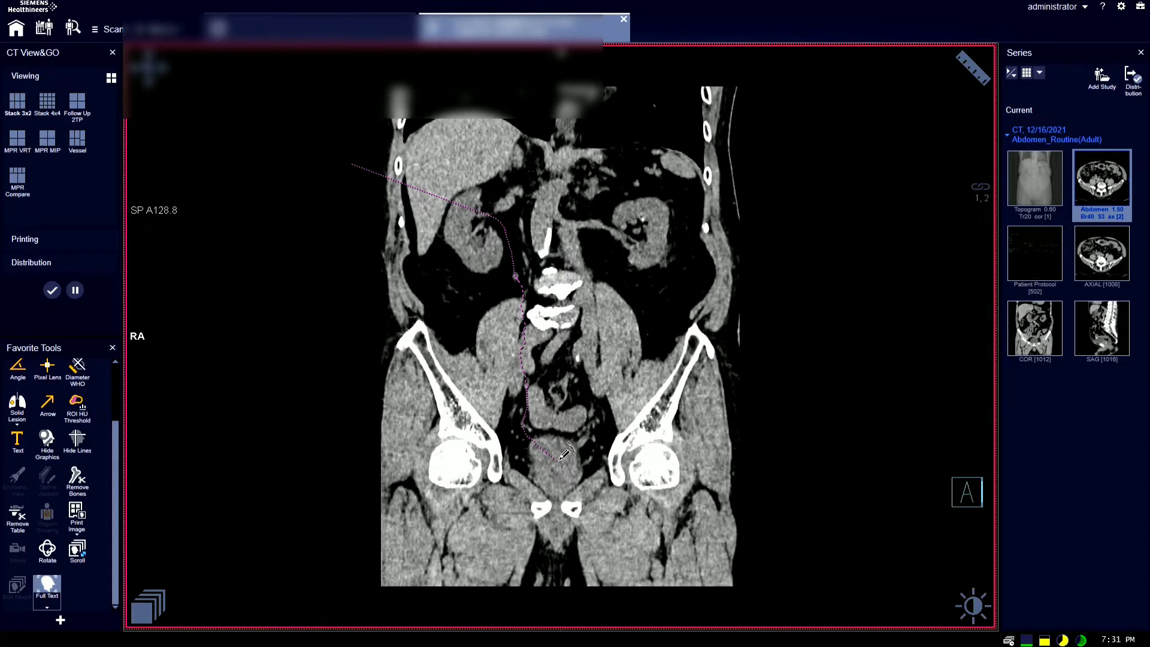
left_click_drag(558, 461, 560, 487)
Continue the centerline from the bladder's lower end between the pubic bones to just below them on the matching coronal slices
scroll(560, 487, "up", 3)
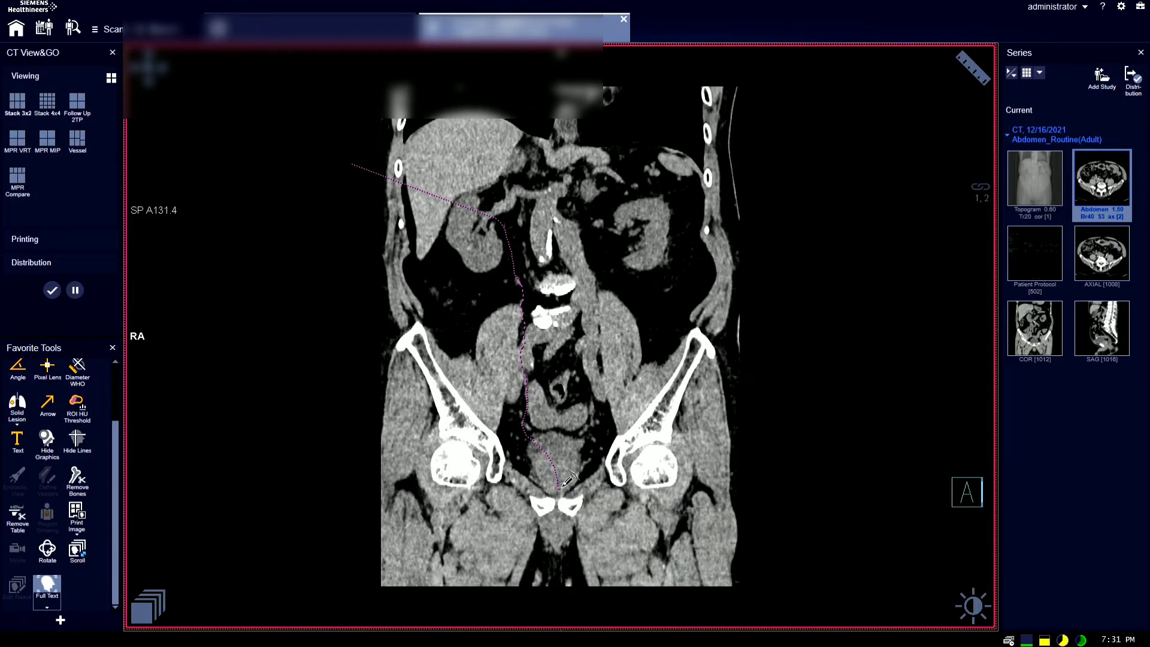
scroll(566, 479, "down", 7)
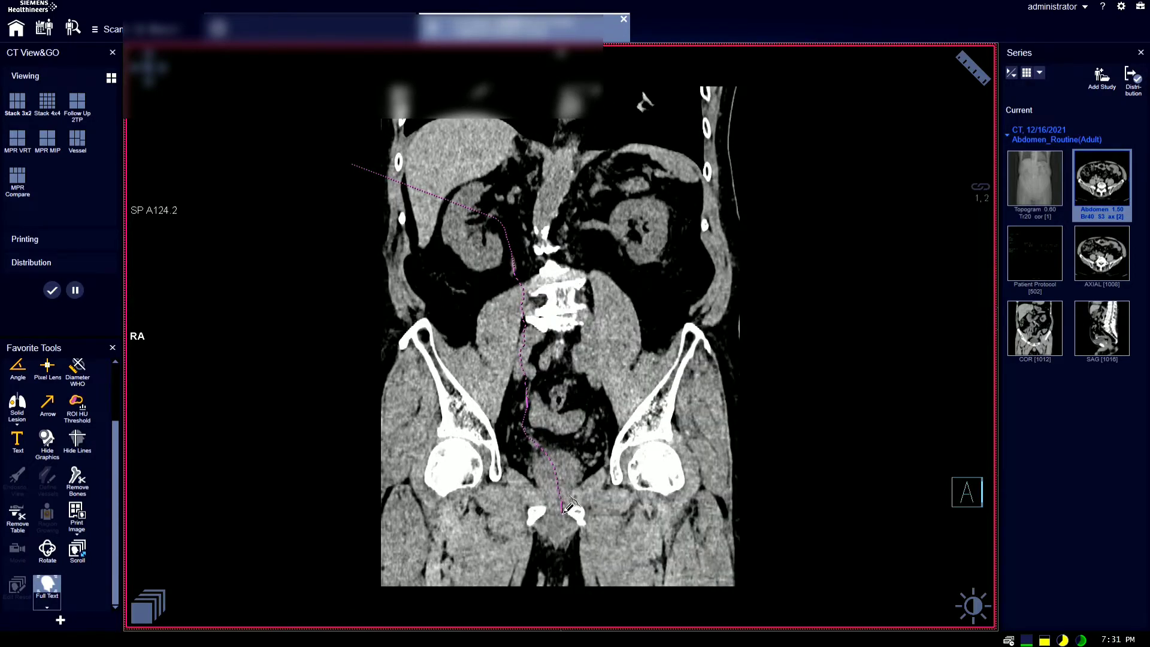
left_click(562, 515)
left_click(559, 535)
scroll(559, 538, "down", 2)
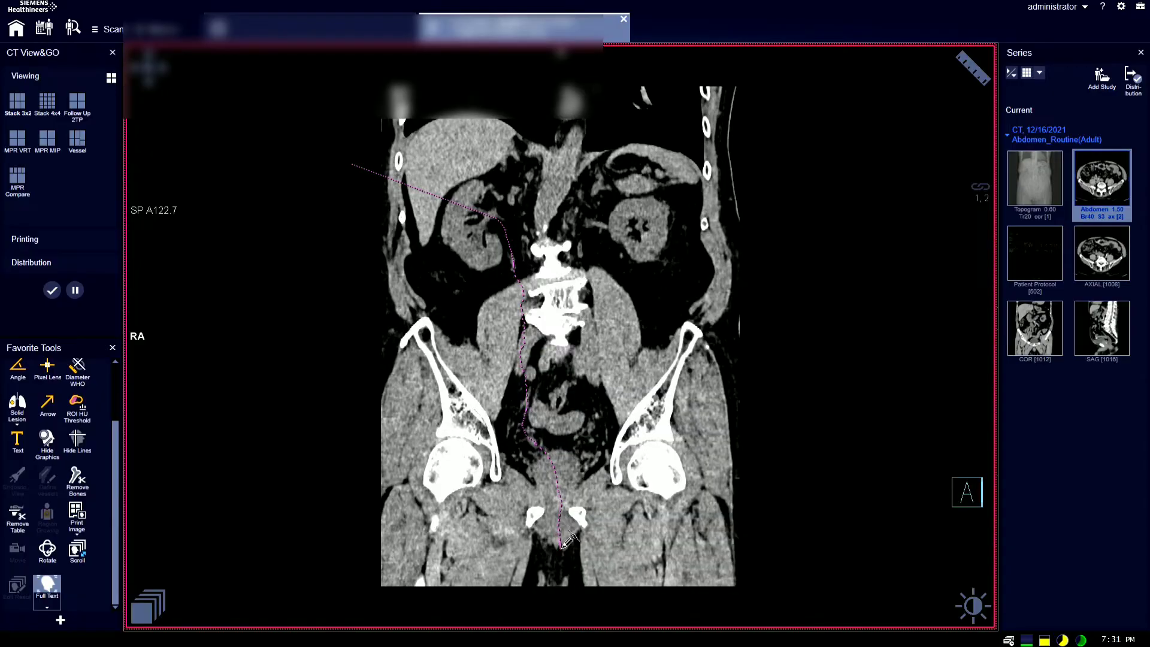
Extend the centerline from below the pubic bones to the lower edge of the coronal image and finish it there
left_click(561, 544)
double_click(557, 586)
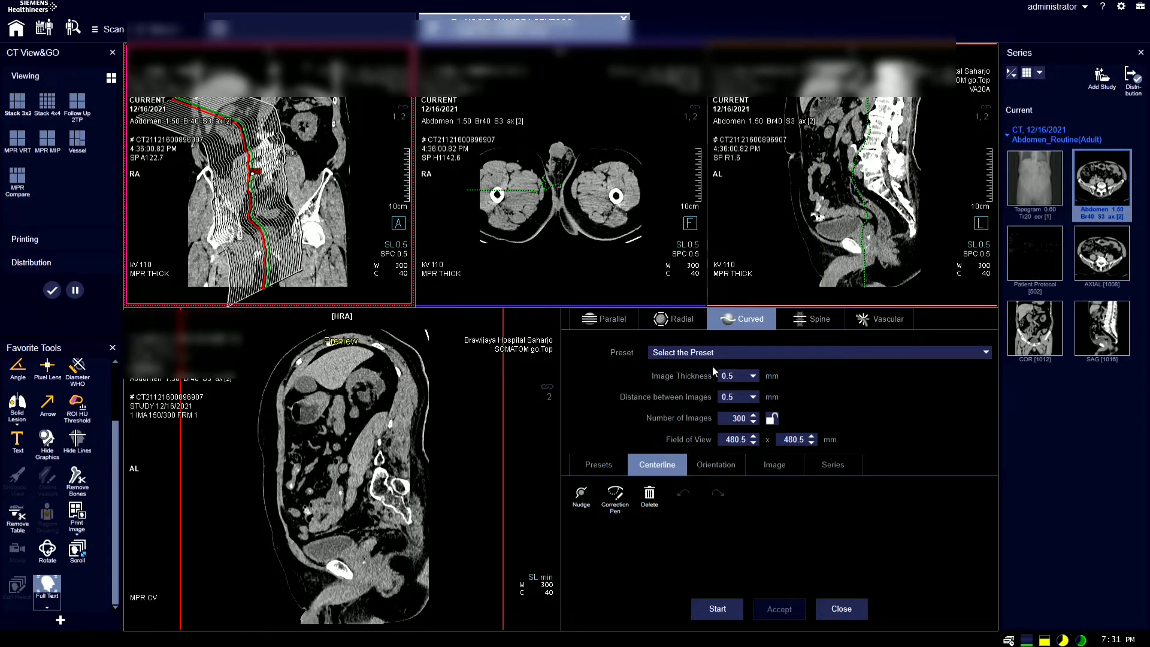
Set the curved range to an image thickness of 1.0 mm and 1 image, and check its preview
left_click(753, 378)
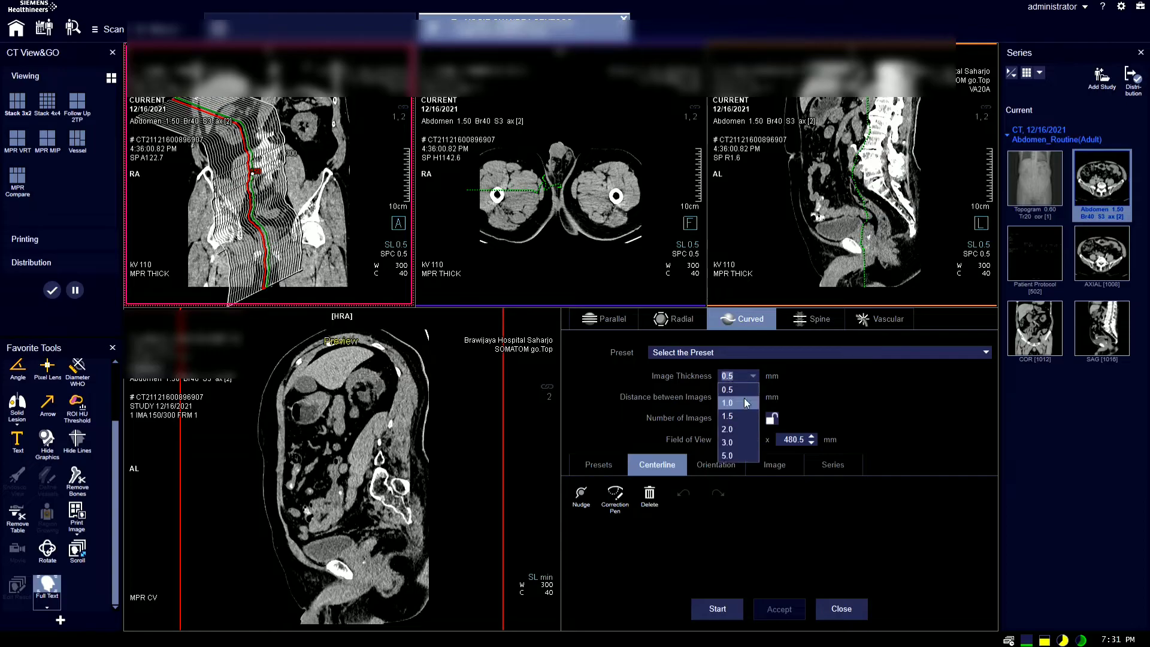
left_click(741, 403)
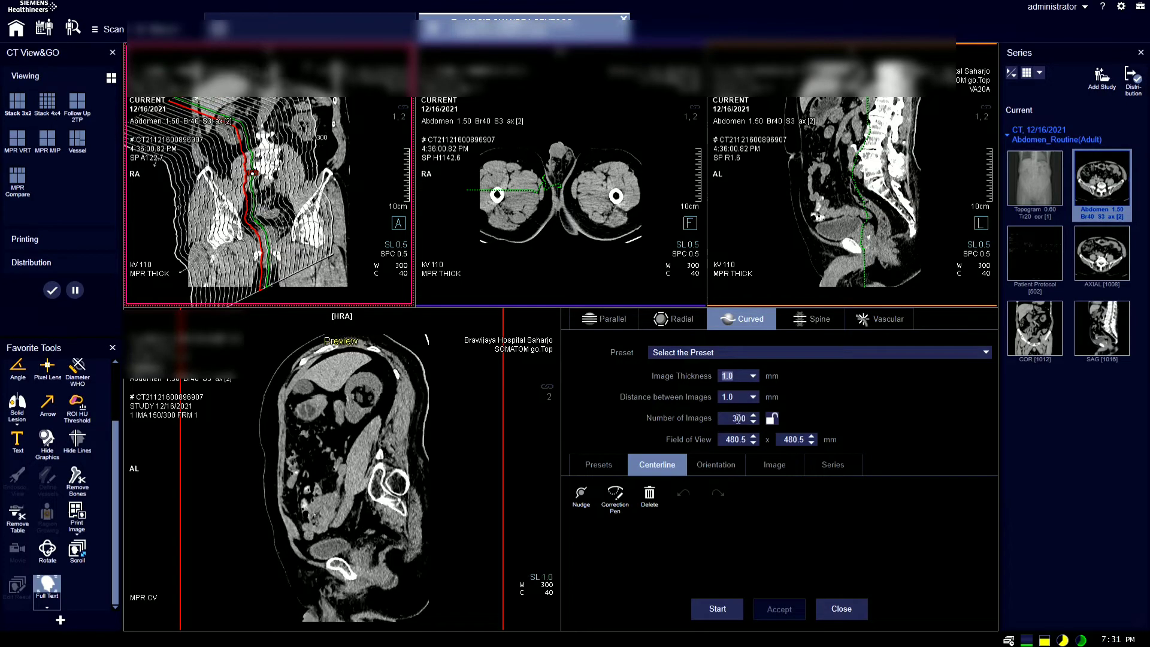
left_click(732, 418)
type("1")
key("Return")
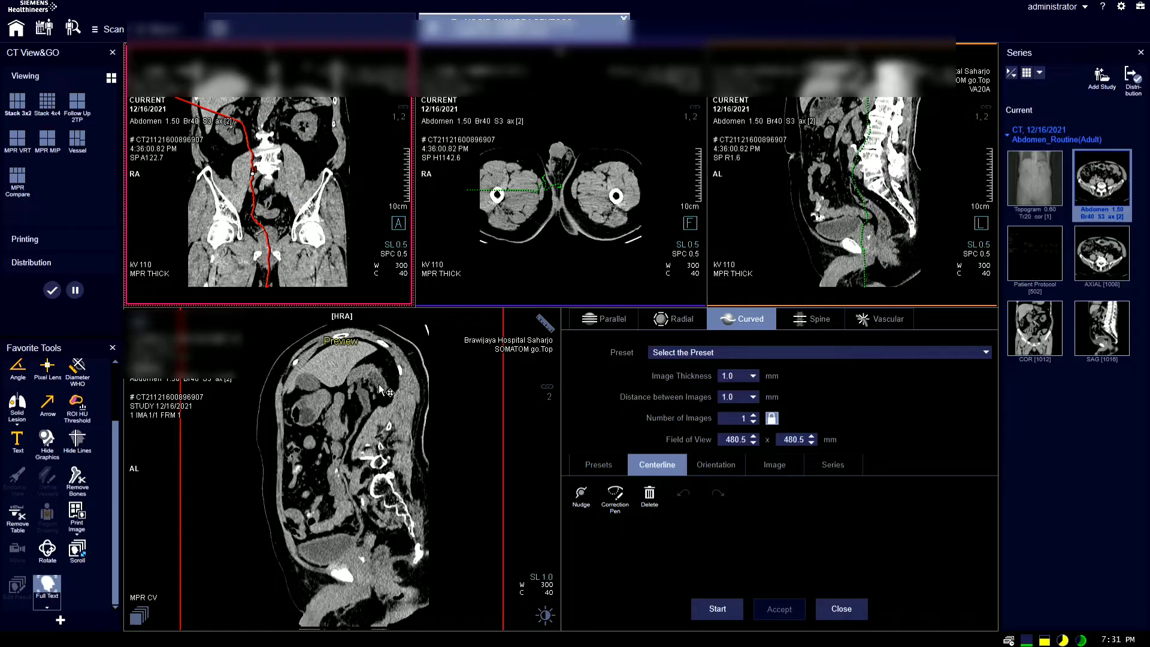
left_click(401, 435)
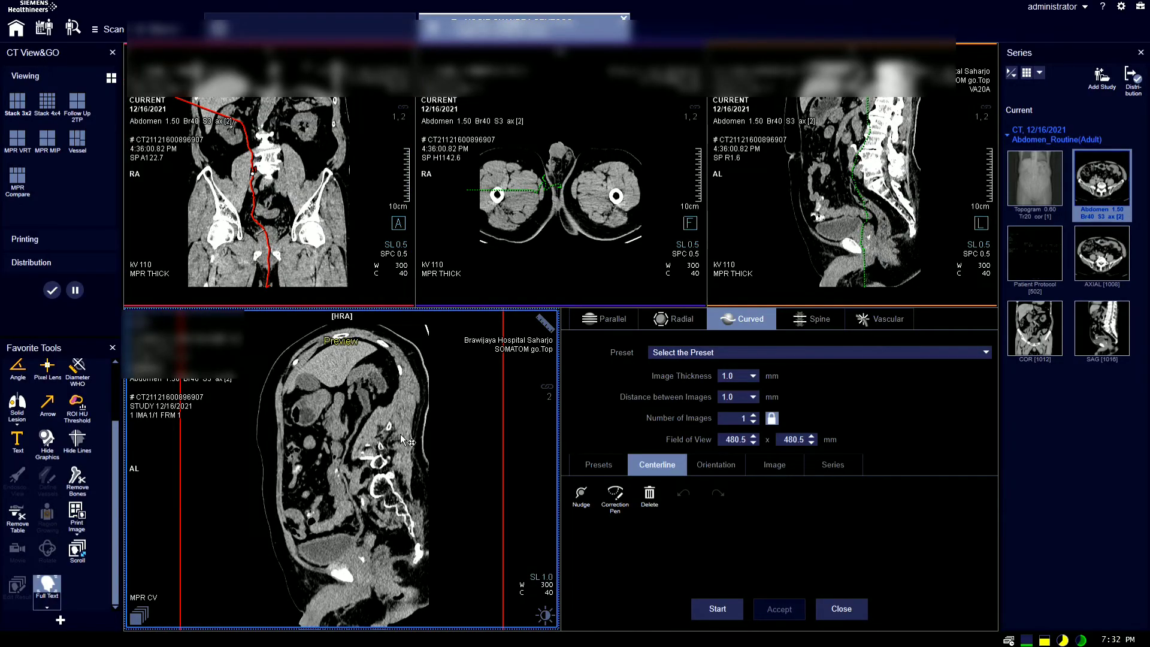
double_click(400, 434)
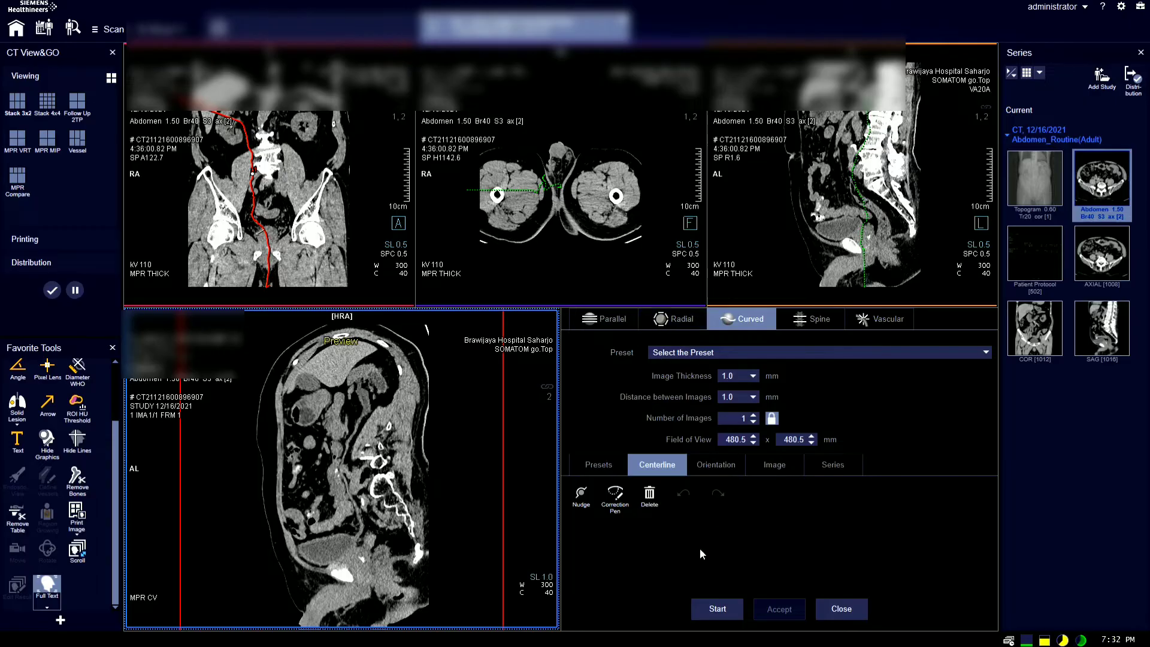
Calculate the curved range, name its series "Ureter Dextra Sagital Curved" and accept it
left_click(707, 604)
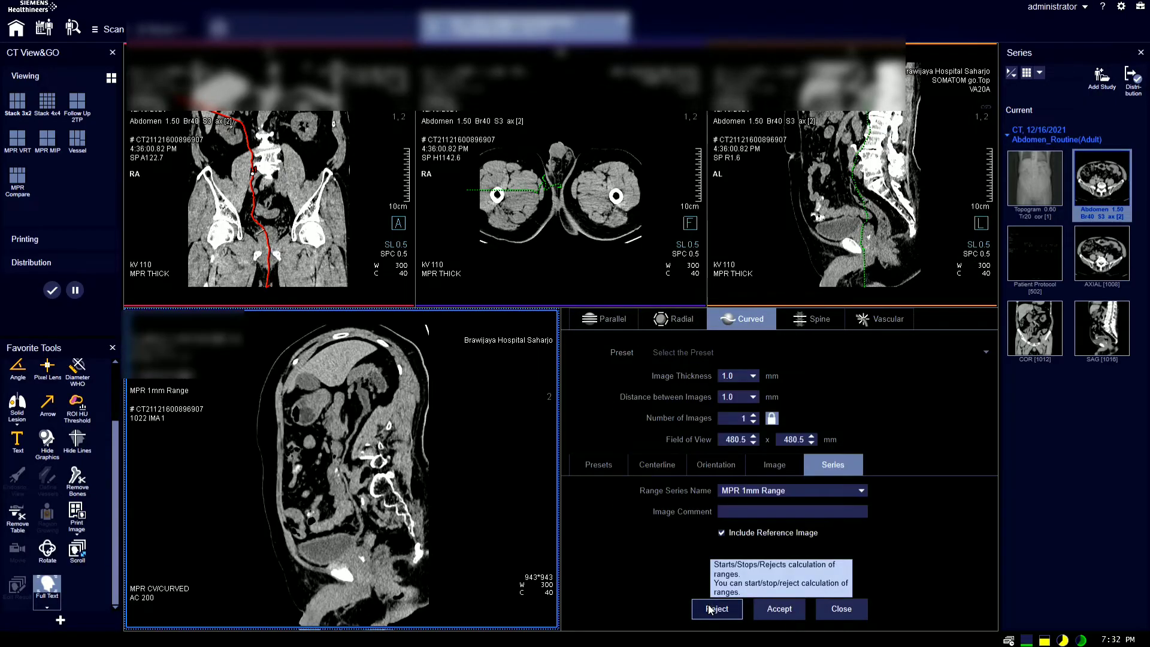
left_click_drag(800, 491, 712, 490)
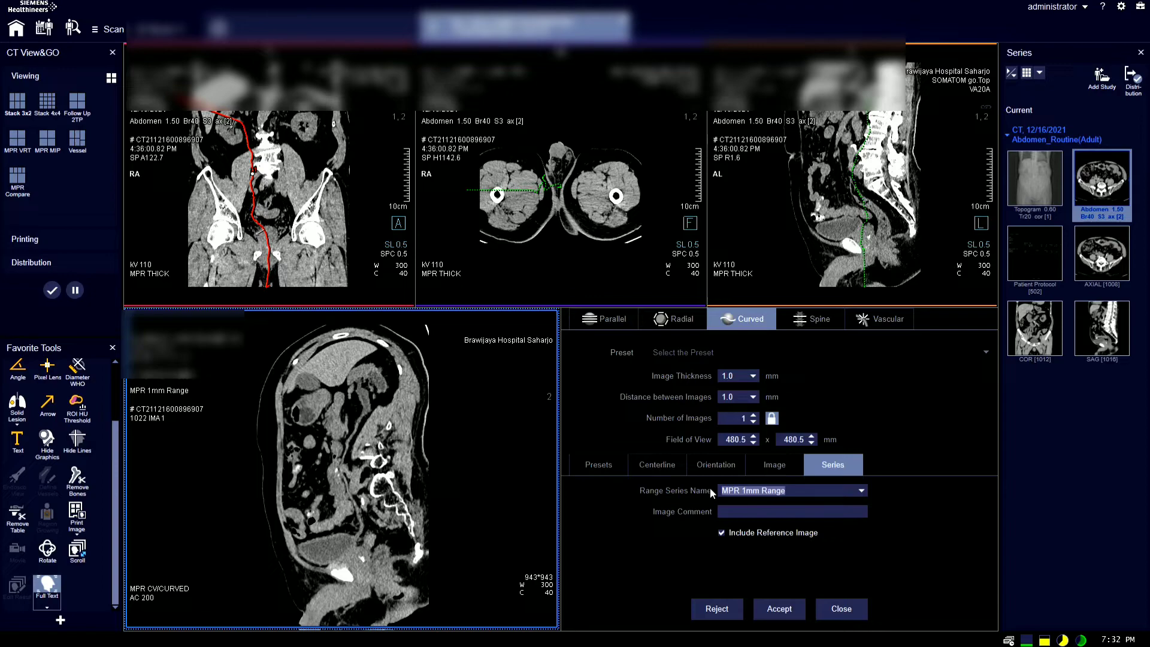
type("Ureter Dextra Sagital Curev")
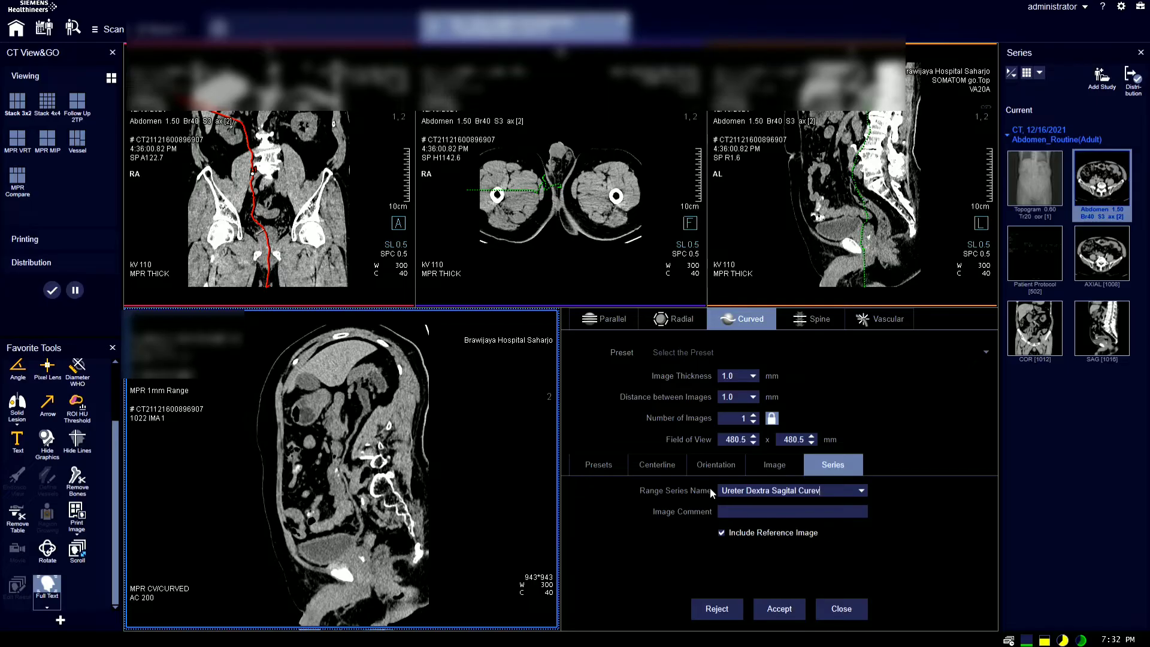
type("ed")
key("BackSpace")
key("BackSpace")
key("BackSpace")
key("BackSpace")
type("ved")
left_click(773, 607)
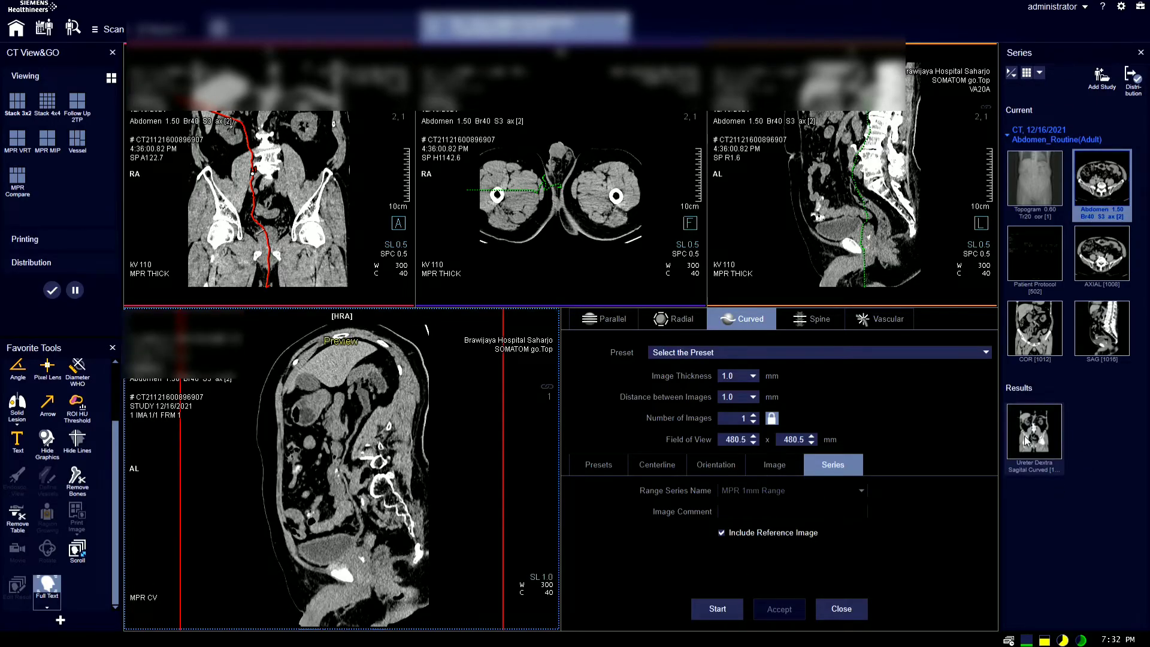
Show the reference lines and rotate the axial view's coronal plane line about 90° to turn the curved preview to a coronal orientation
left_click_drag(1059, 409, 379, 318)
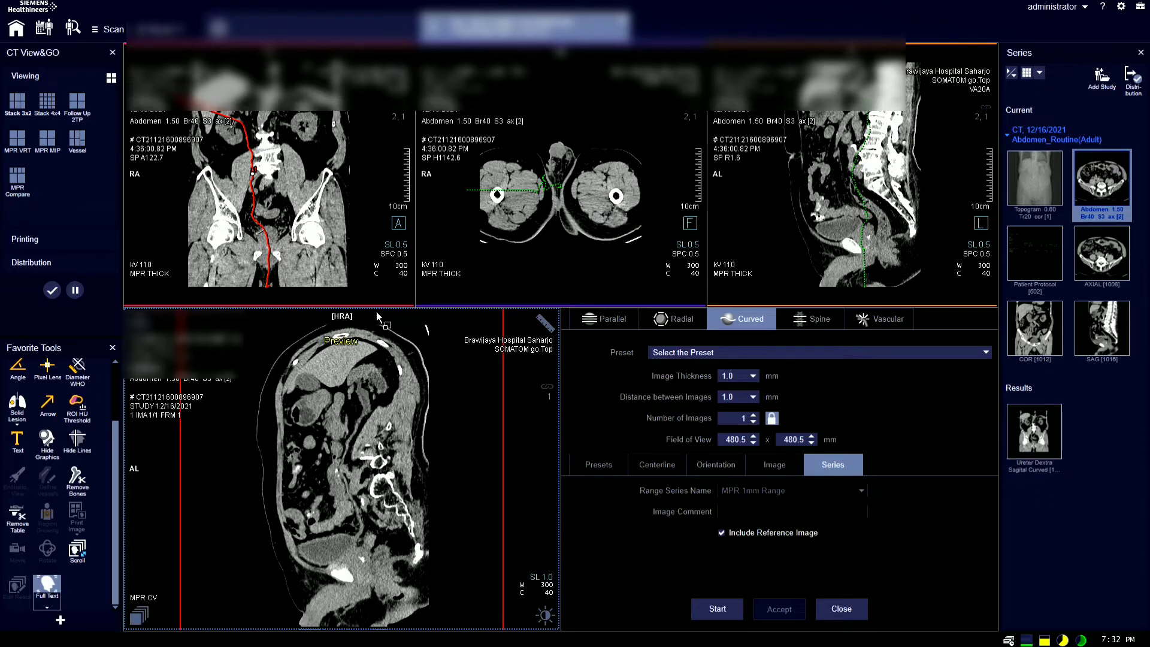
left_click(75, 445)
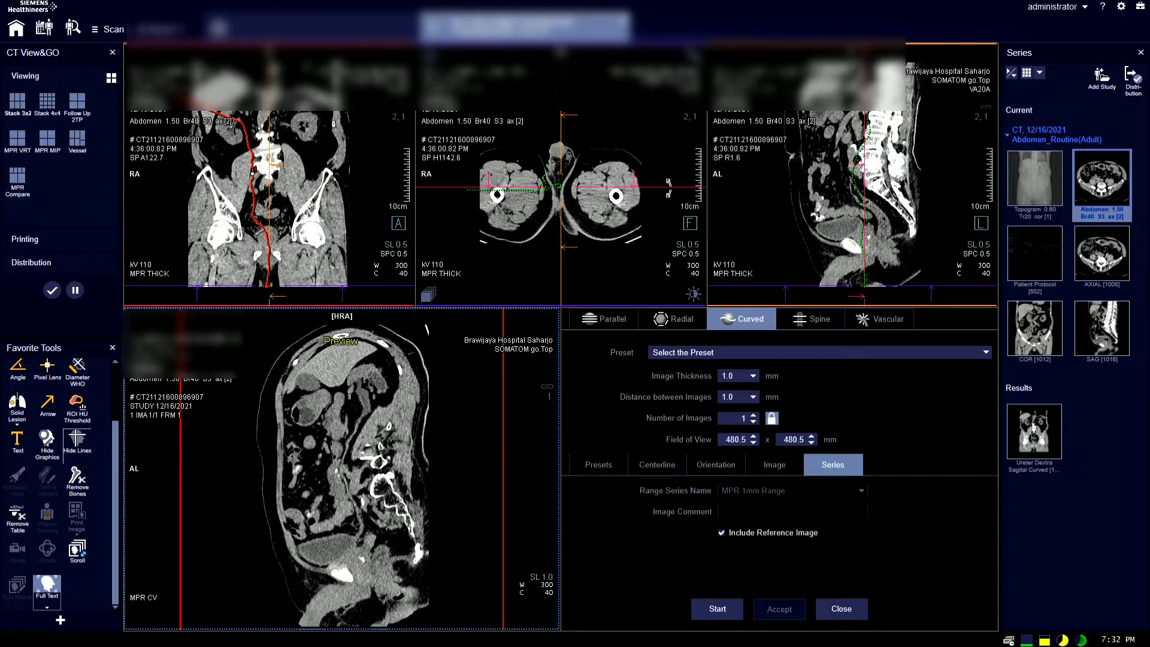
left_click_drag(668, 188, 562, 95)
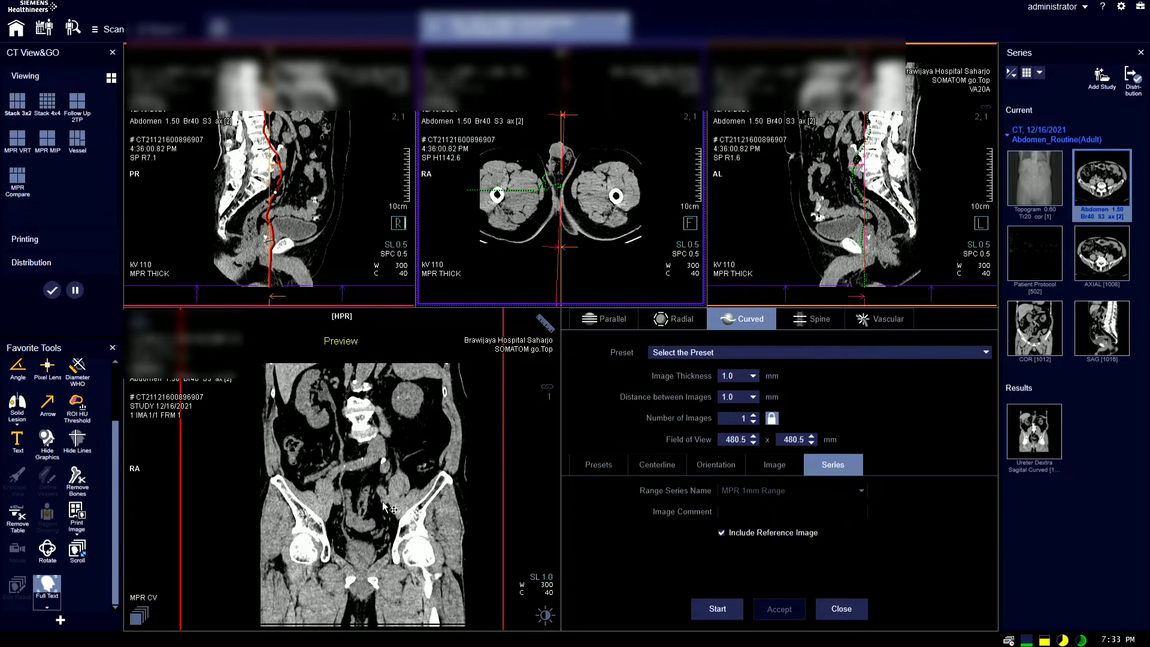
Recenter the coronal curved preview and magnify it to a field of view of 440.1 mm
left_click(410, 450)
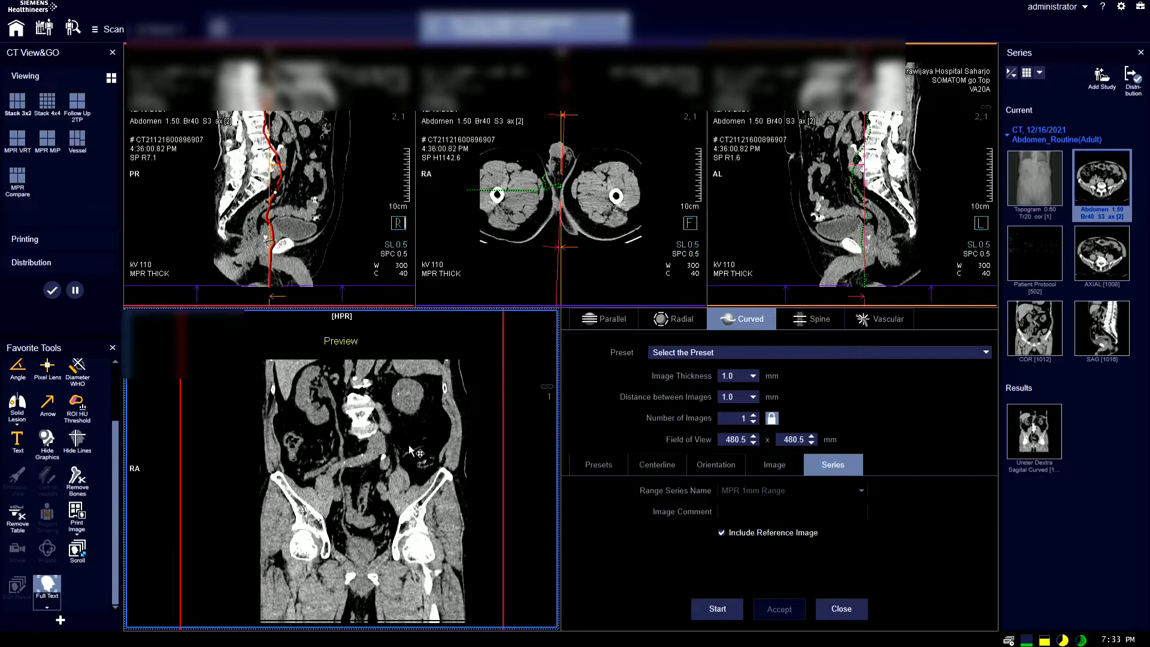
left_click_drag(409, 450, 394, 430)
left_click_drag(438, 585, 441, 610)
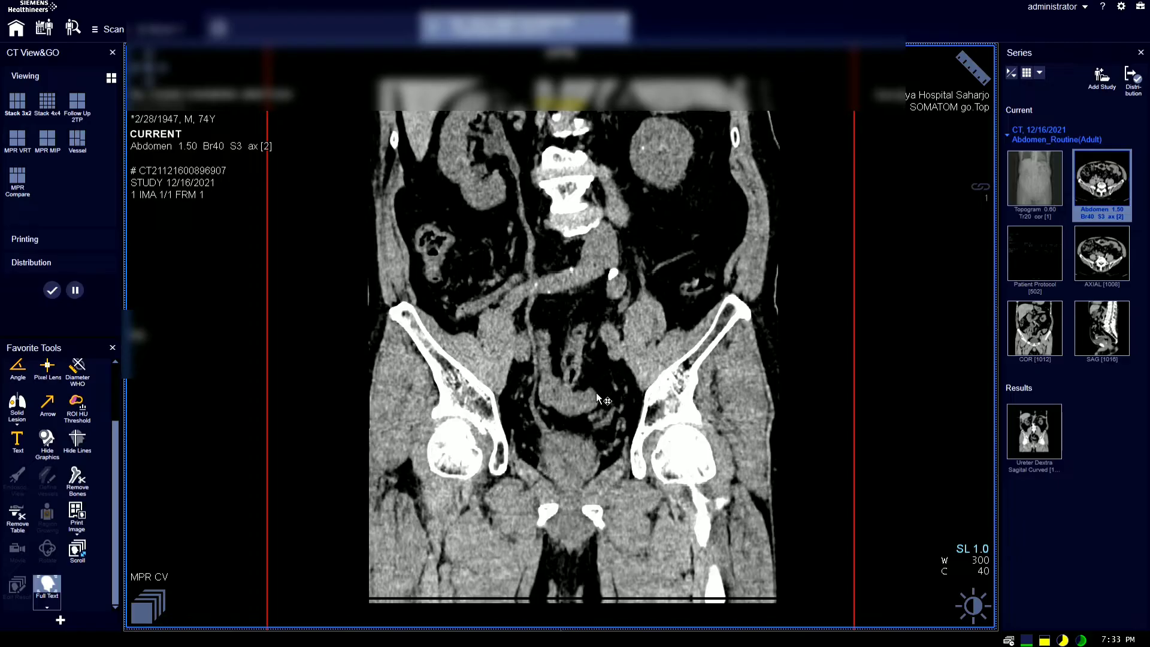
double_click(606, 377)
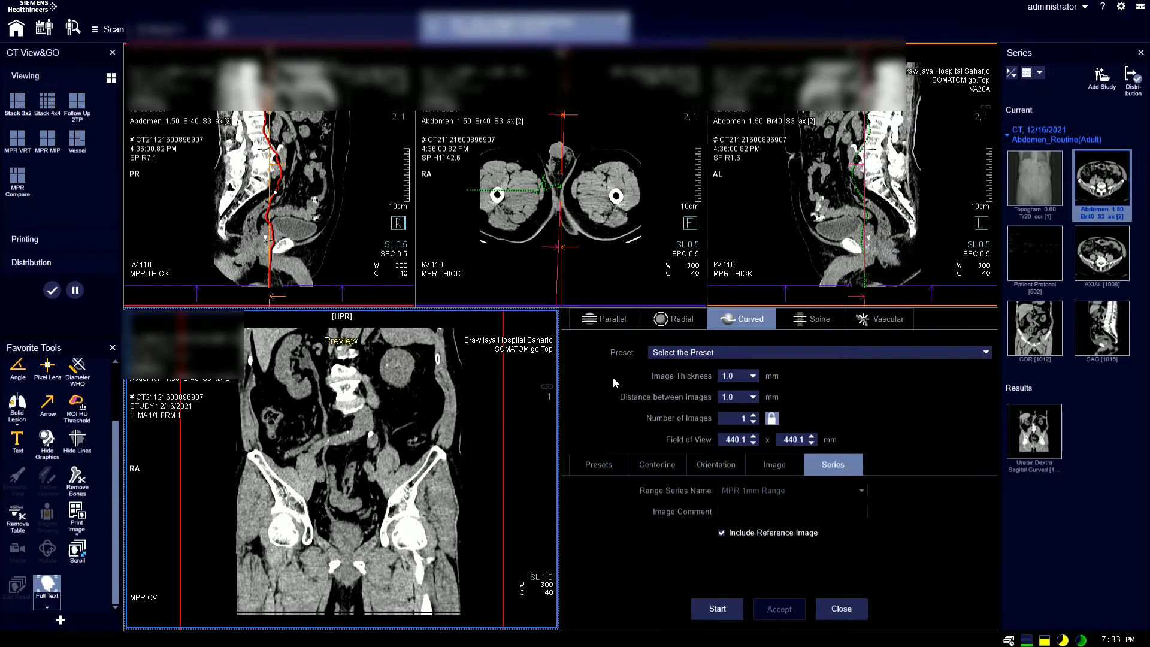
Calculate the coronal curved range, name its series "Ureter Dextra Coronal Curved" and accept it
left_click(731, 605)
left_click(721, 493)
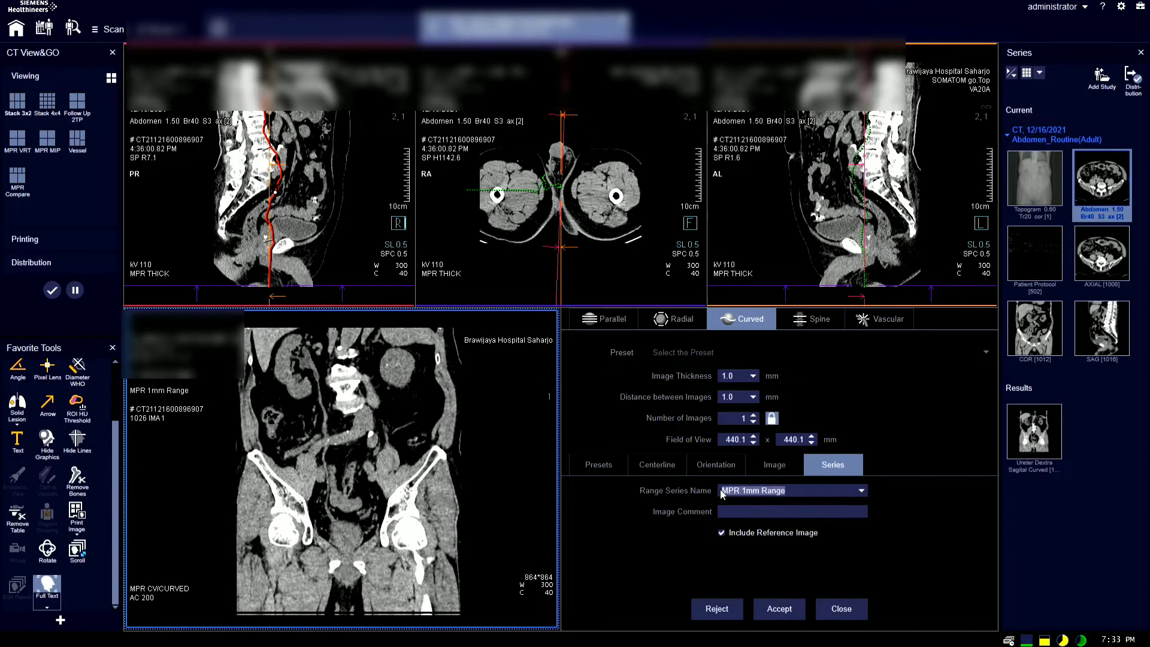
type("Ureter Dextra Coronal Curv")
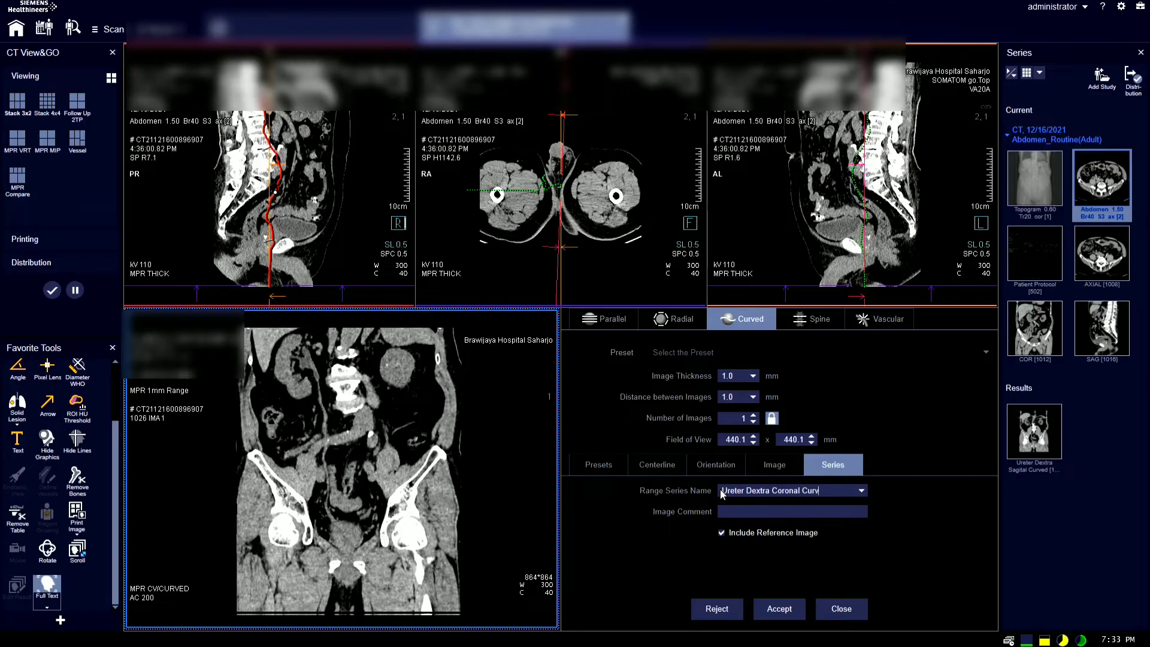
type("ed")
left_click(779, 609)
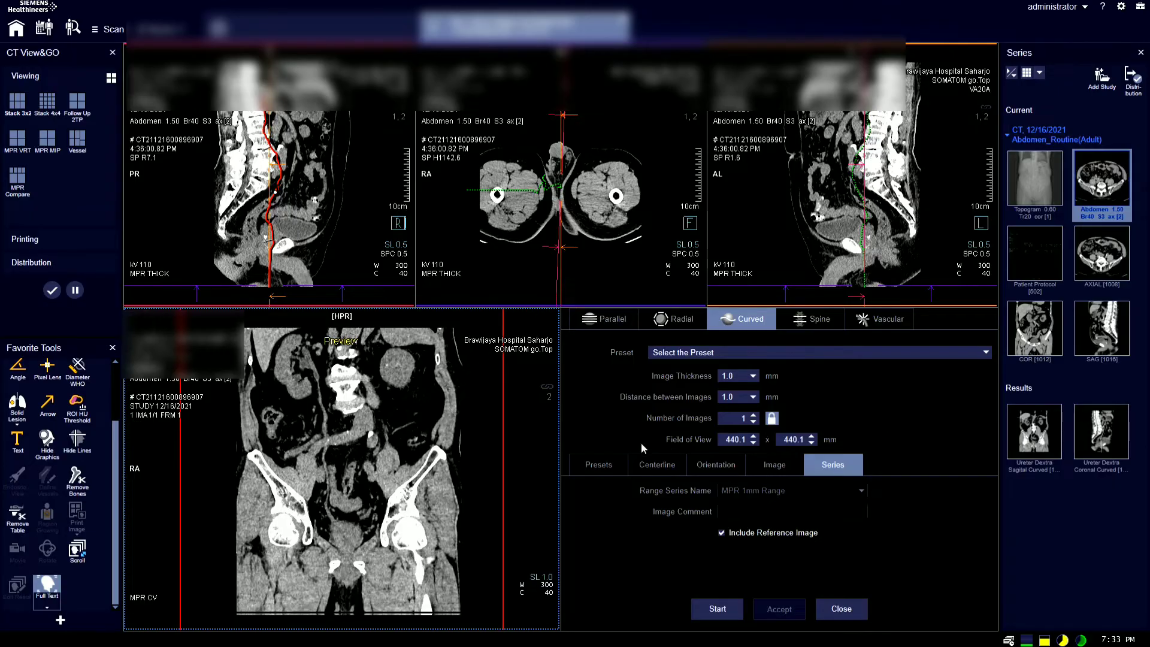
Delete the right ureter's centerline, then reset the range by switching to Parallel and back to Curved
left_click(647, 466)
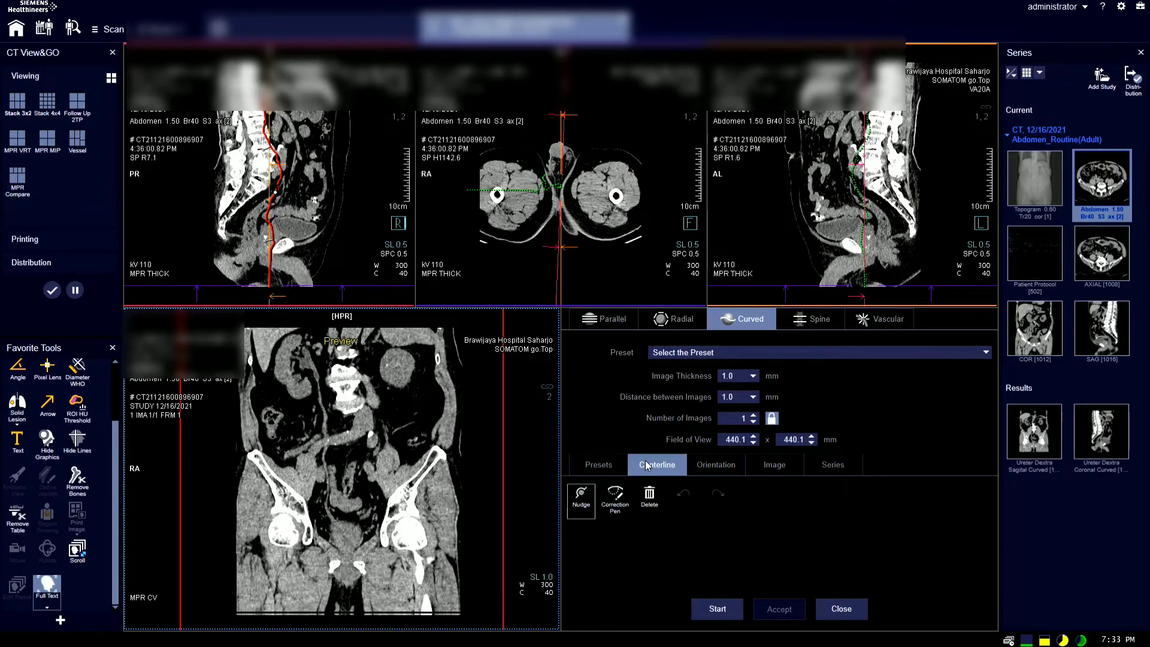
left_click(650, 495)
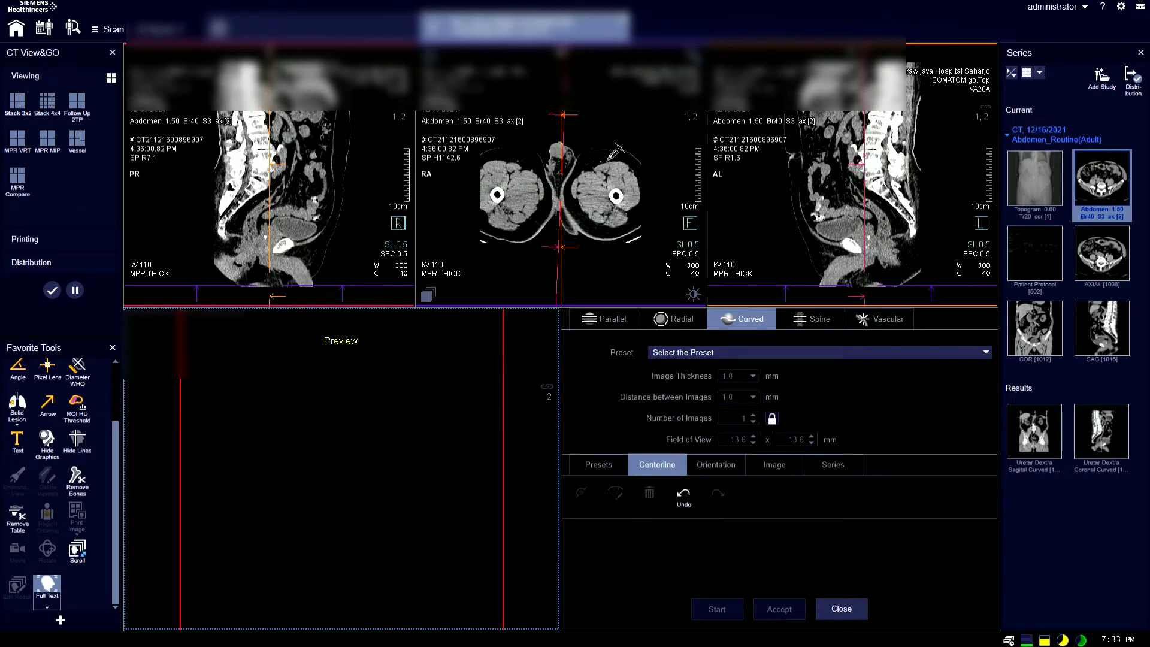
left_click(619, 320)
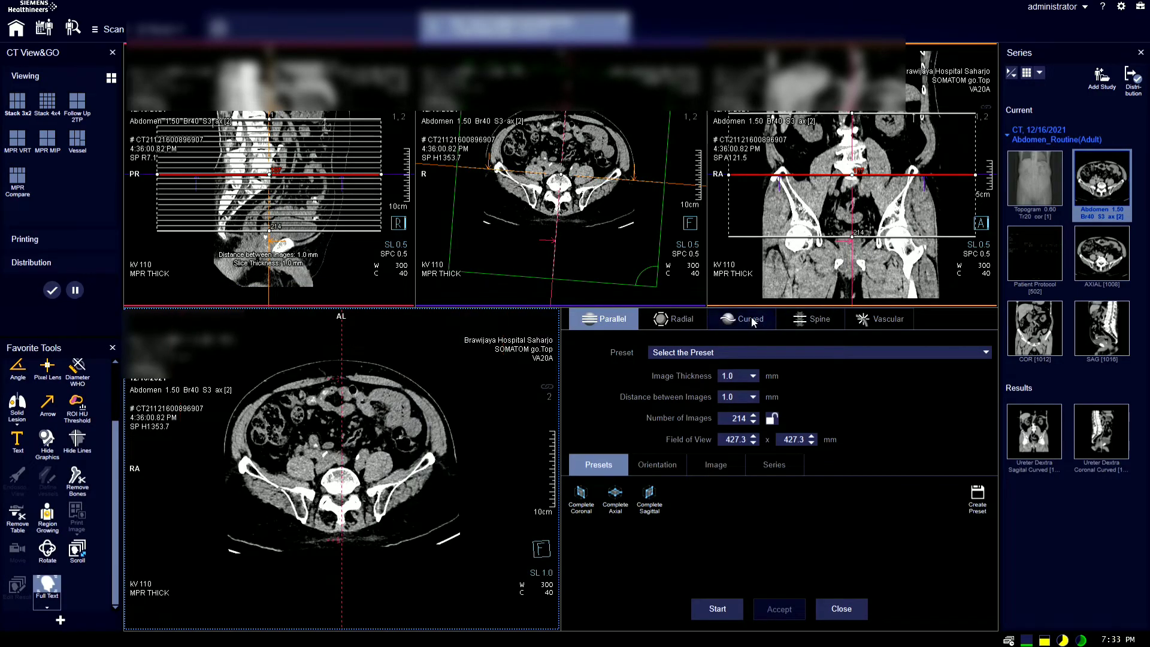
left_click(751, 322)
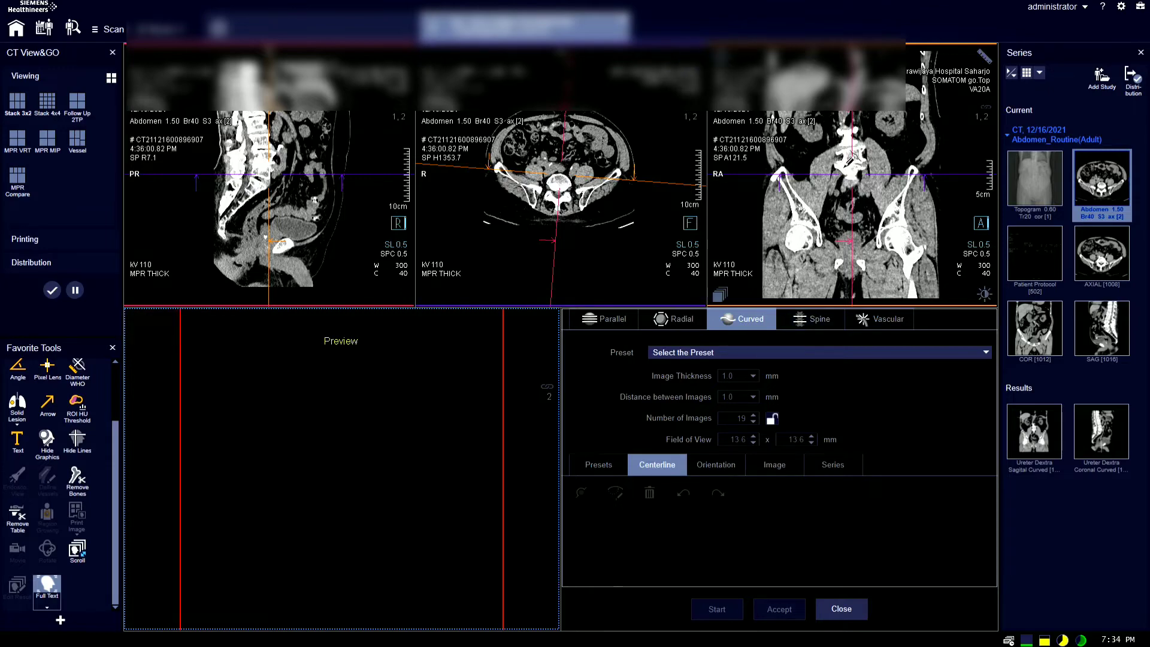
Hide the reference lines and start a centerline on enlarged coronal slice A138.8, from outside the left flank into the left renal hilum
double_click(885, 187)
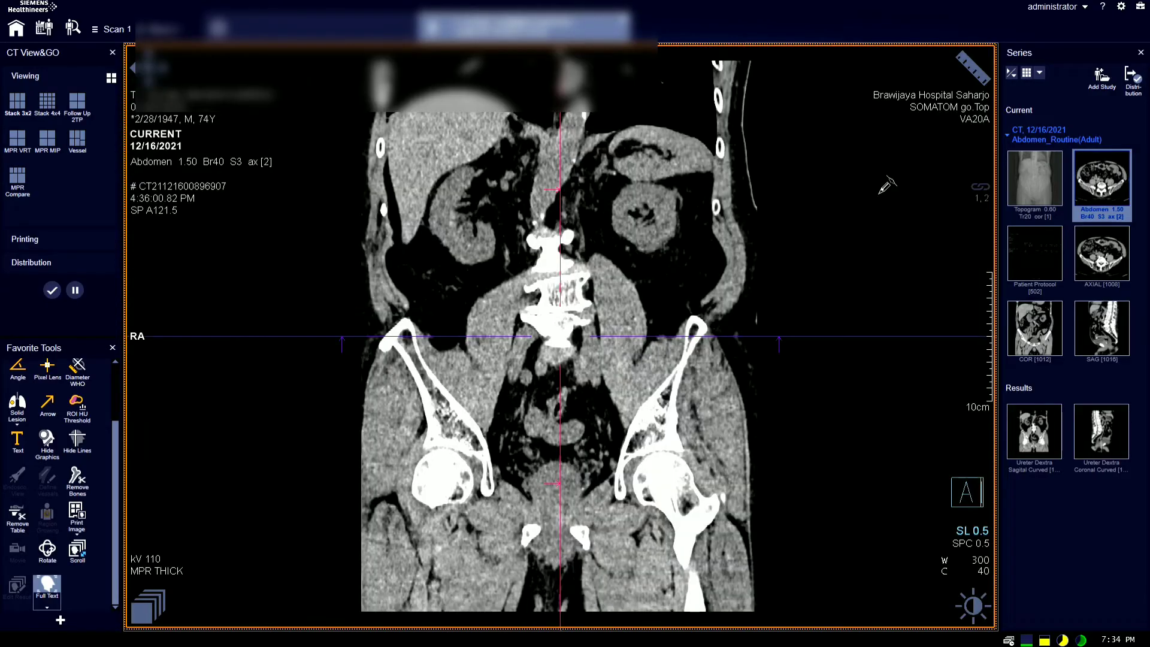
left_click(77, 441)
scroll(557, 335, "down", 10)
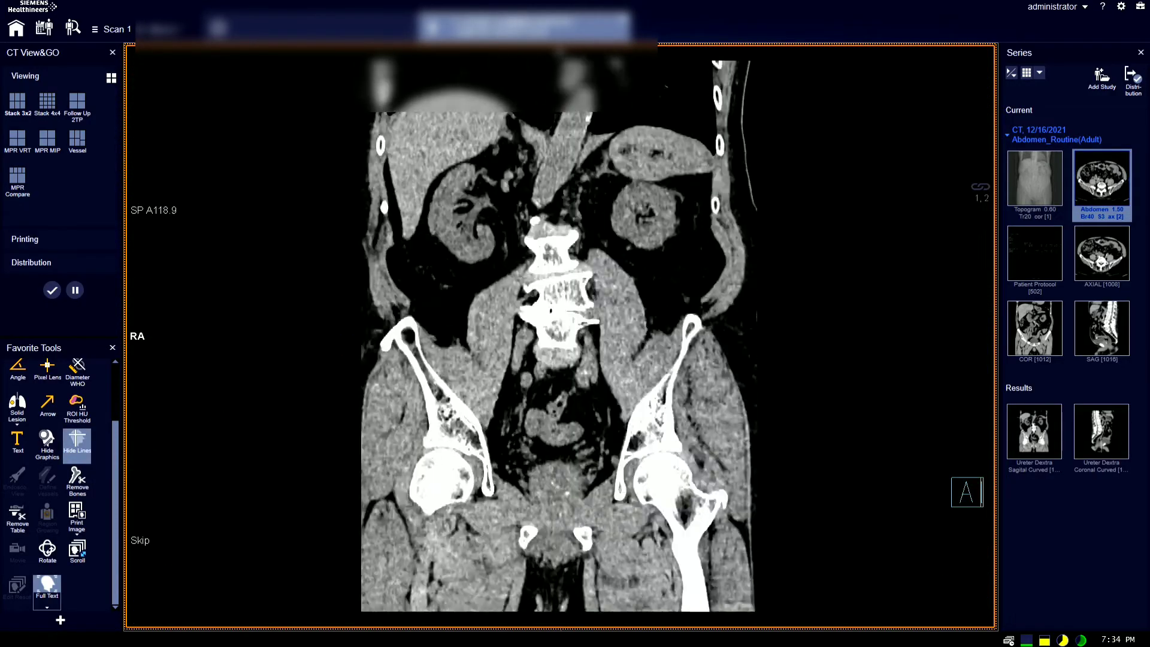
scroll(557, 335, "down", 1)
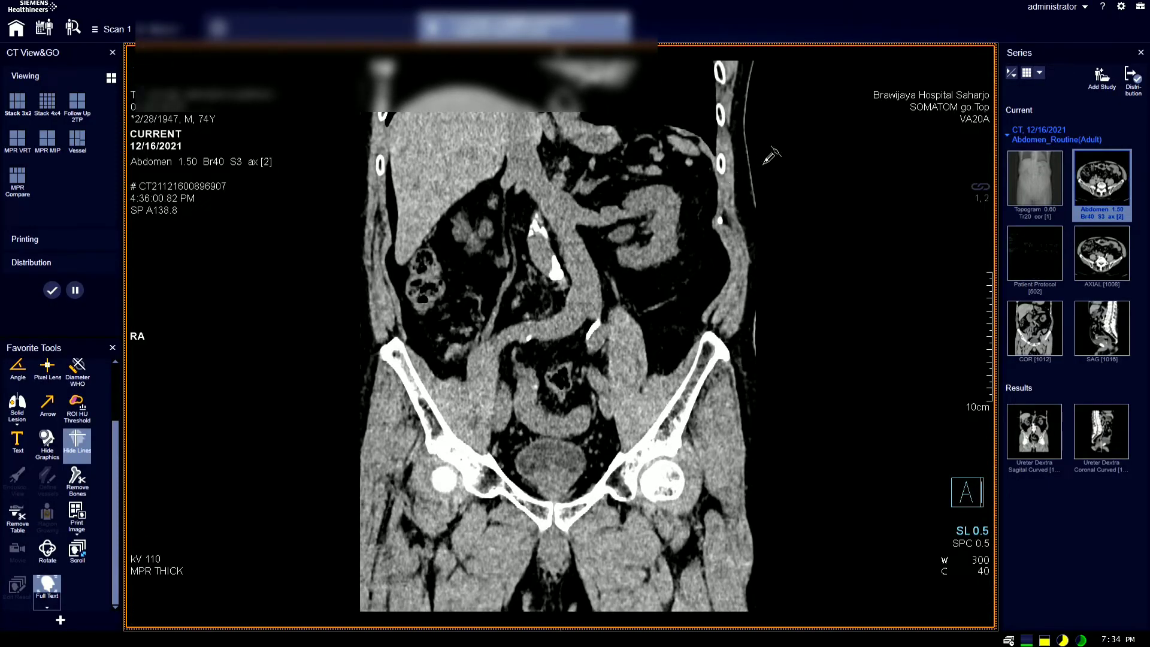
left_click_drag(761, 163, 623, 228)
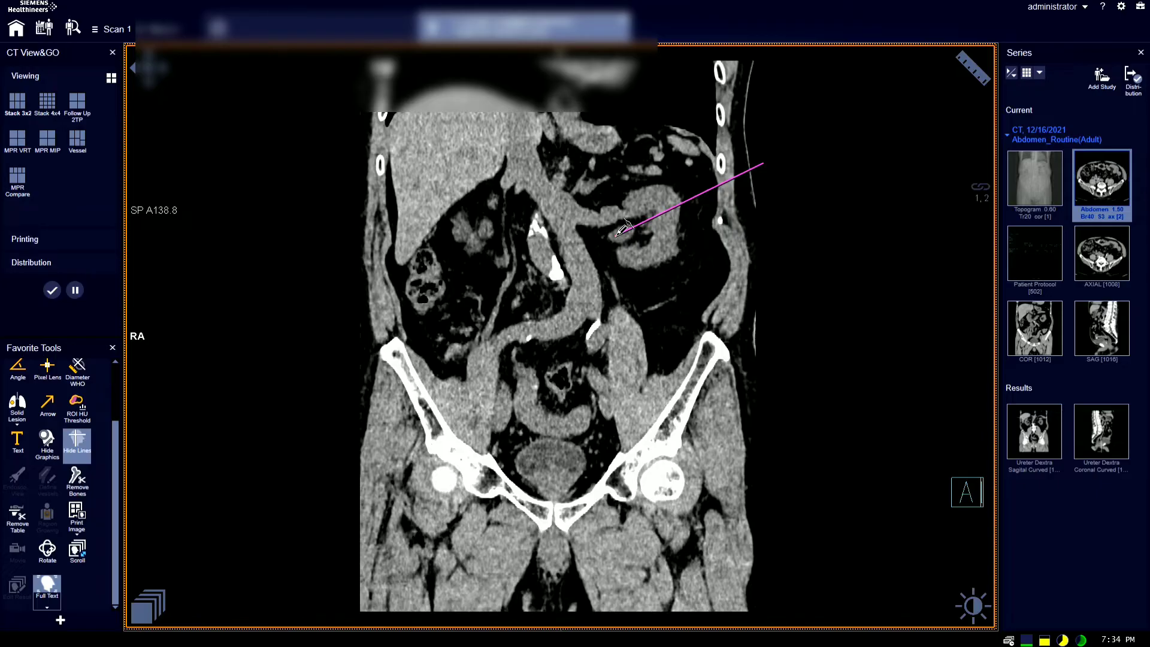
Follow the left renal pelvis forward to coronal slice A149.0, leading the centerline medially and down into the start of the left ureter
scroll(699, 217, "up", 1)
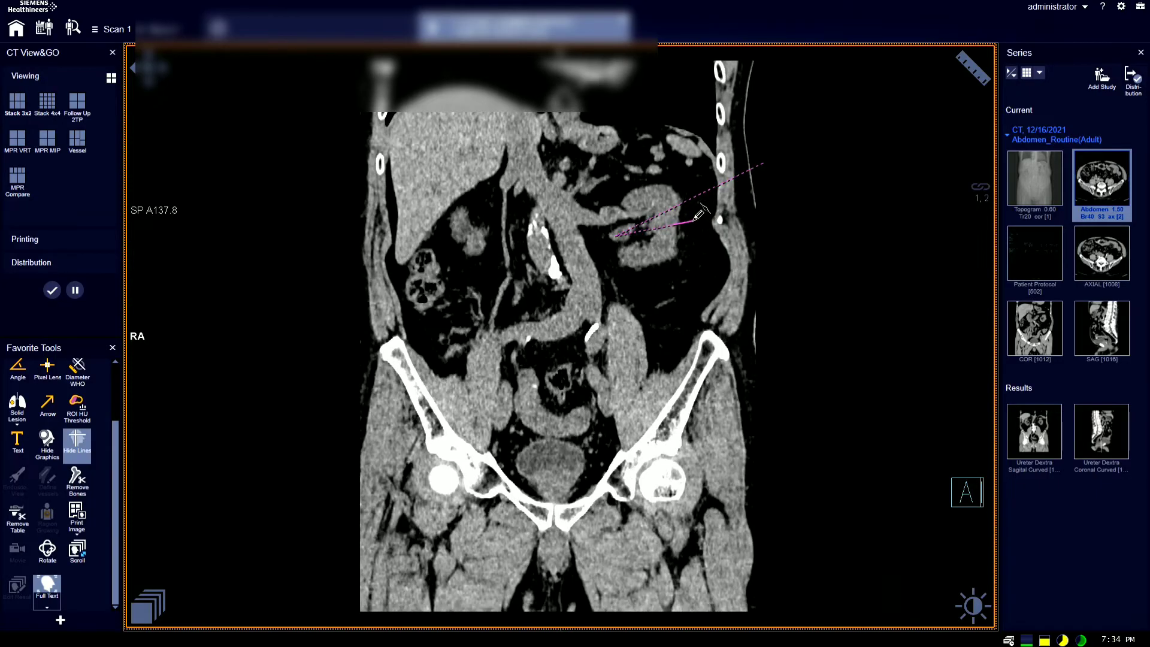
scroll(699, 218, "down", 5)
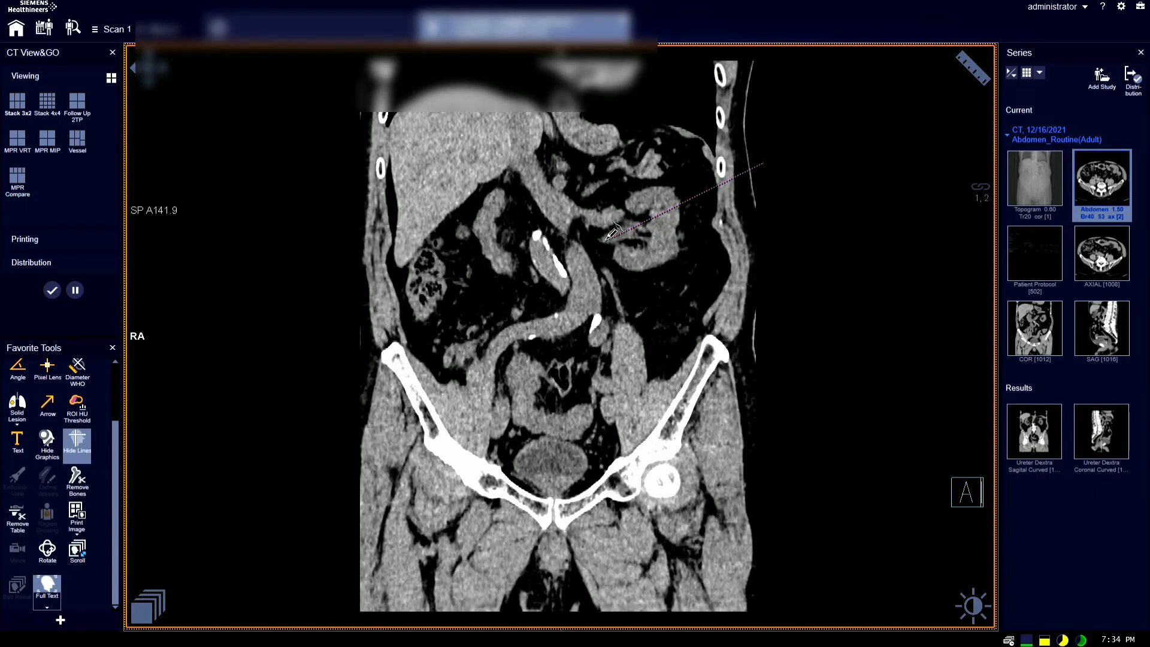
scroll(613, 231, "down", 2)
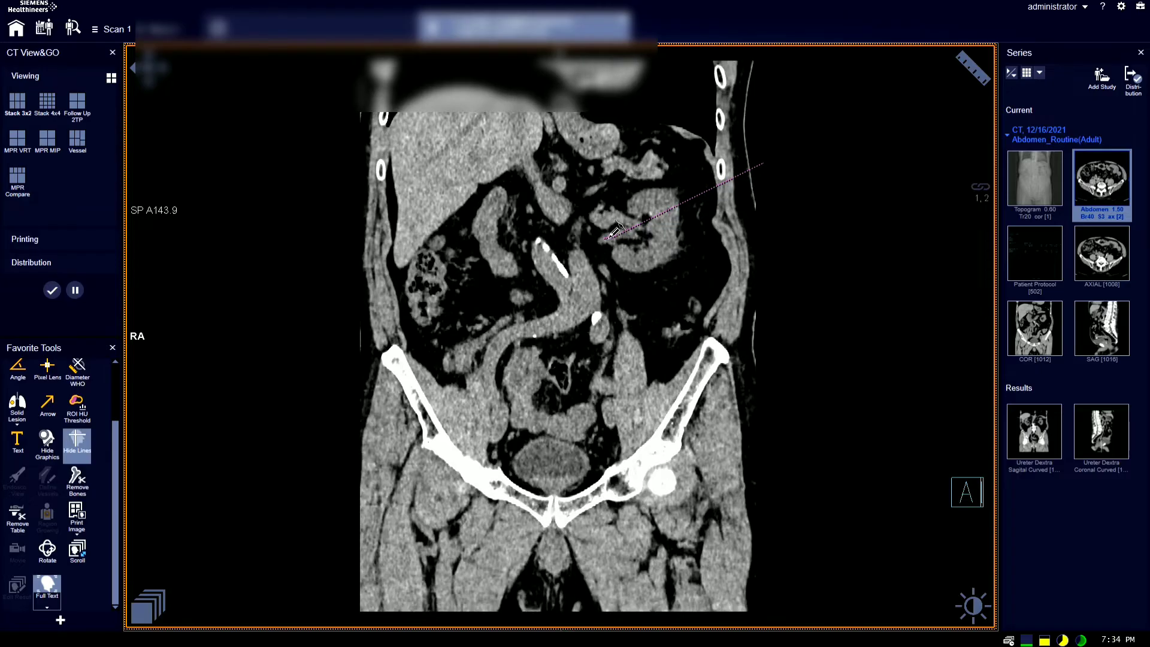
scroll(605, 236, "down", 3)
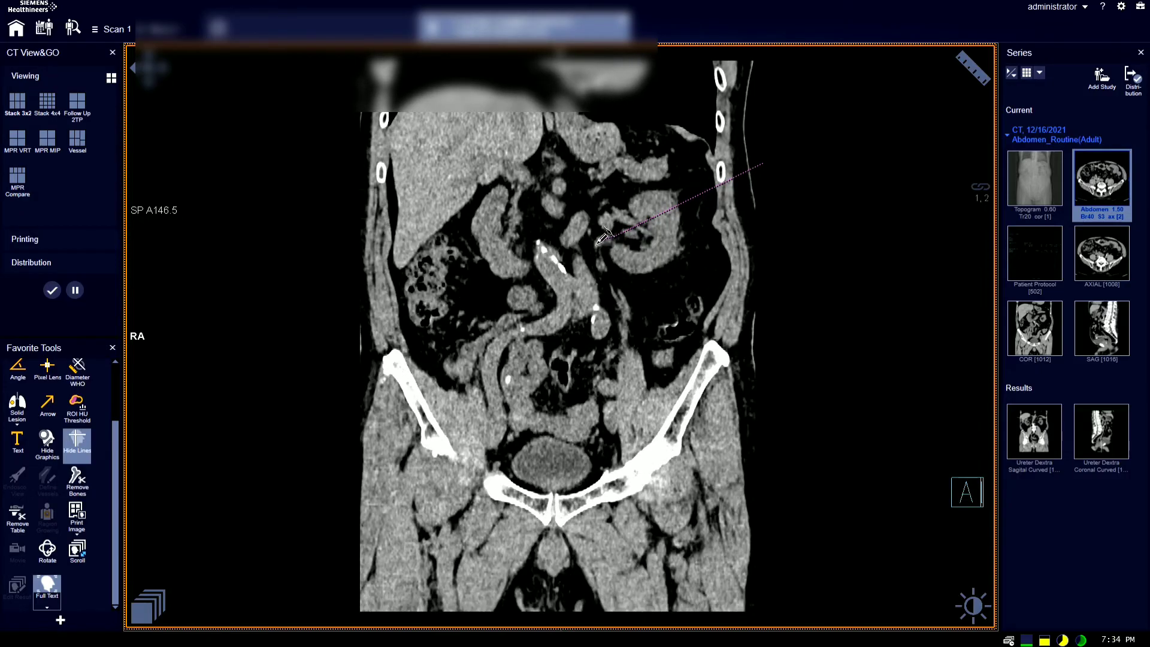
scroll(605, 238, "down", 3)
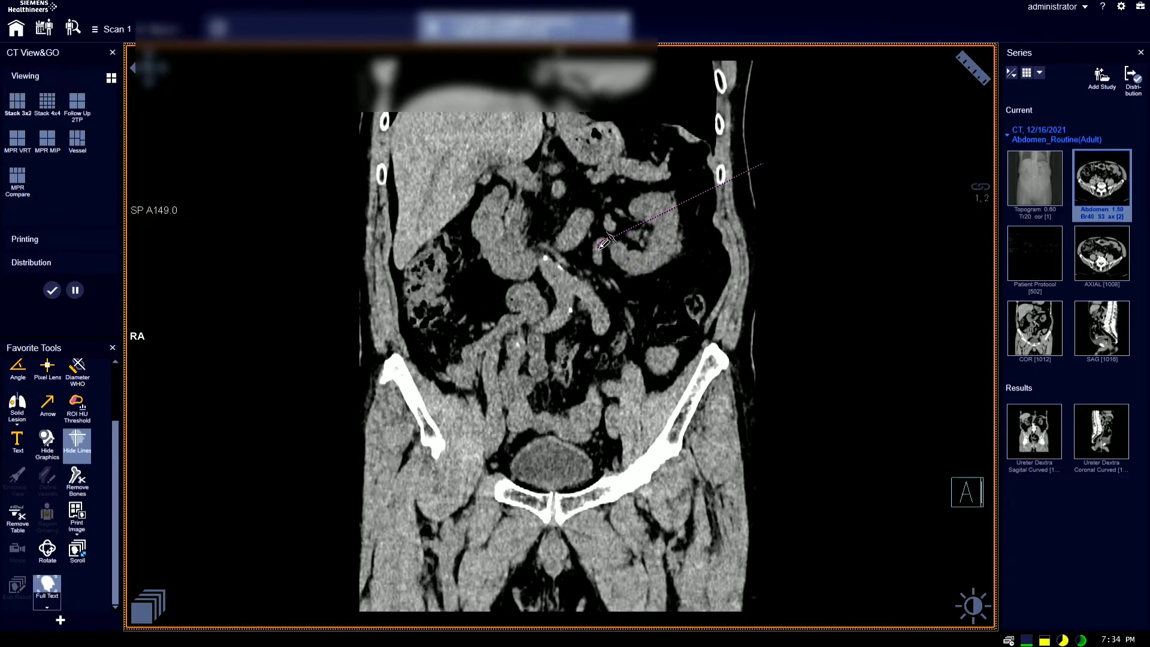
left_click(598, 258)
Extend the centerline down the upper left ureter, following it backward from coronal slice A149.0 to A140.4
scroll(613, 247, "up", 3)
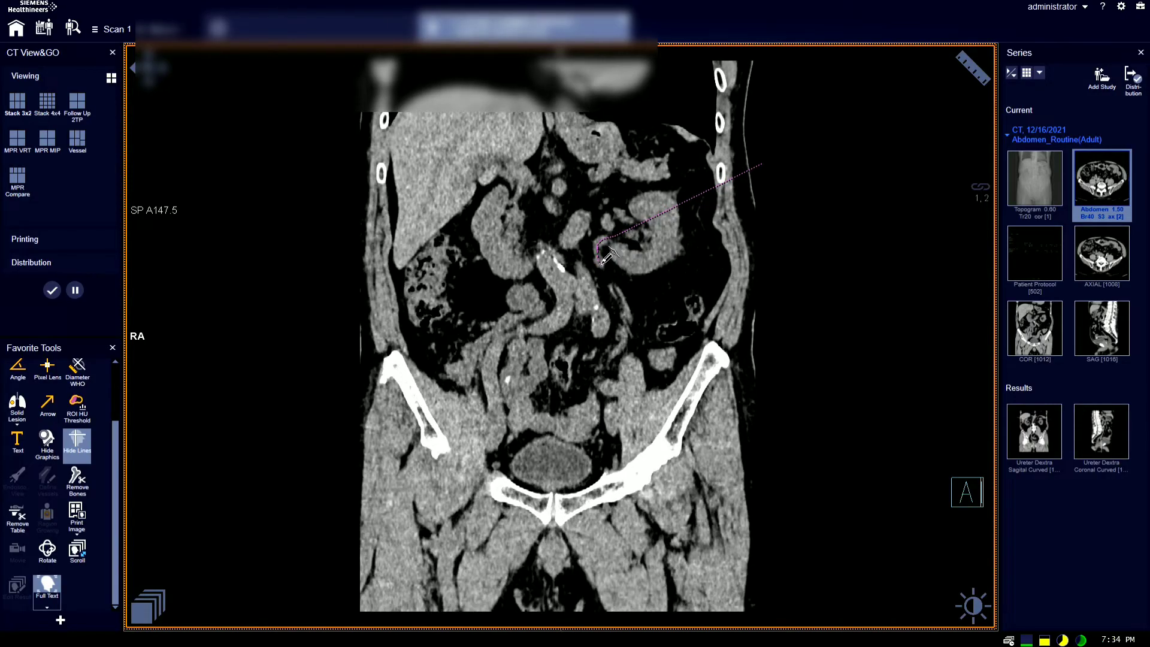
scroll(609, 258, "up", 2)
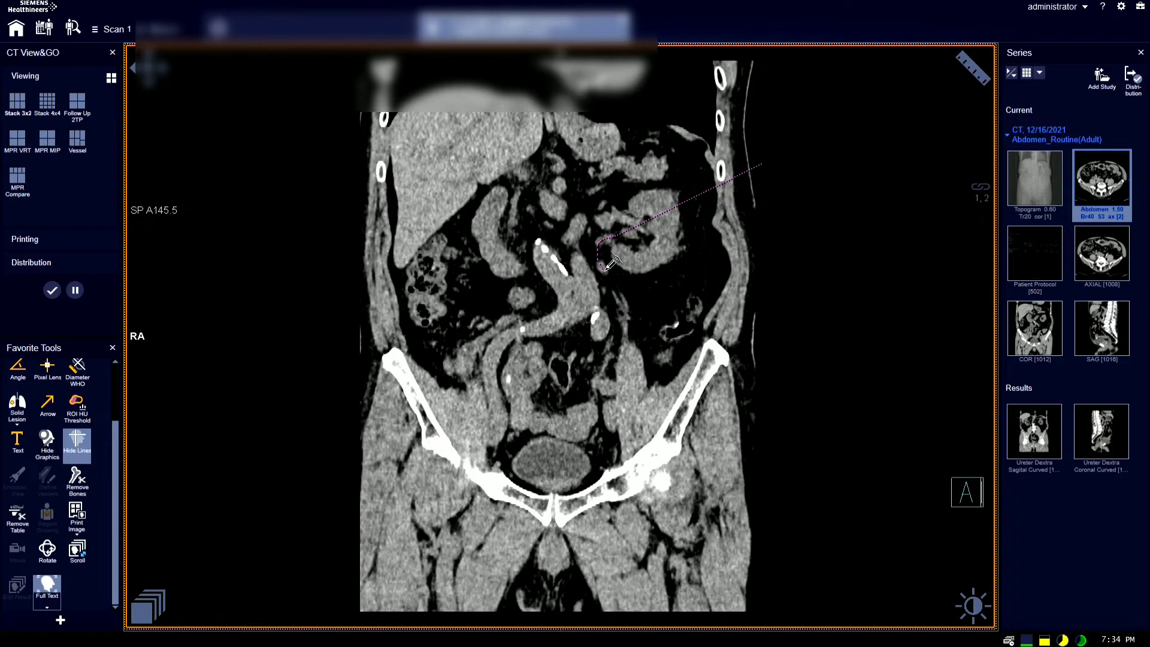
scroll(616, 267, "up", 2)
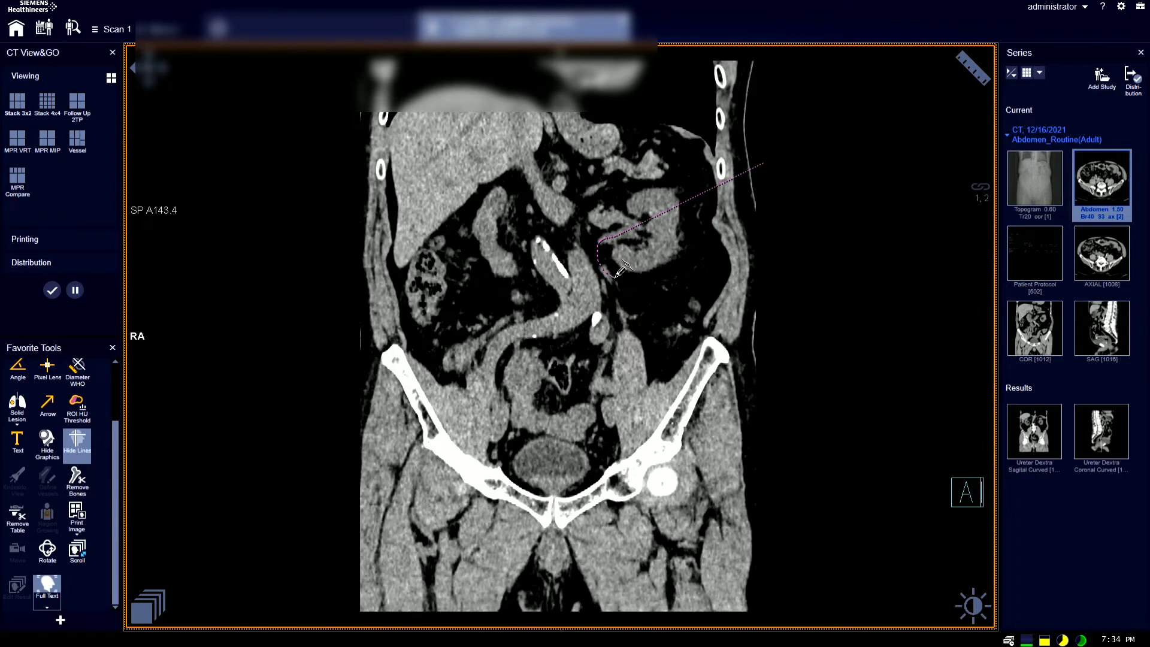
scroll(620, 271, "up", 2)
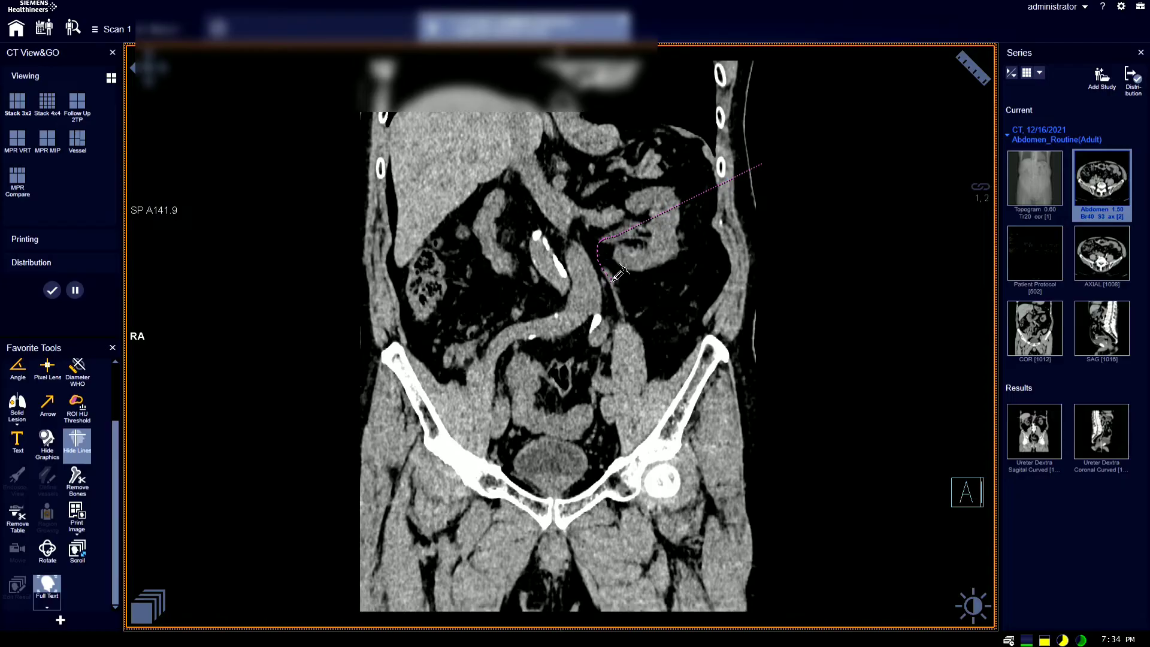
scroll(623, 278, "up", 2)
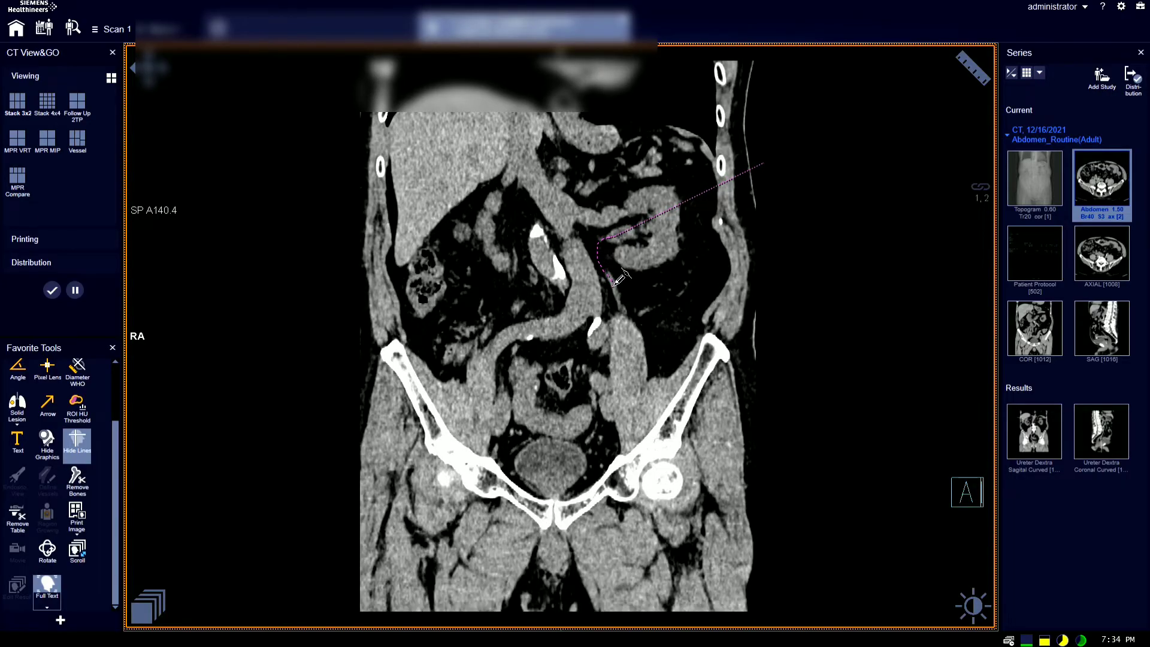
left_click(617, 287)
scroll(626, 305, "down", 2)
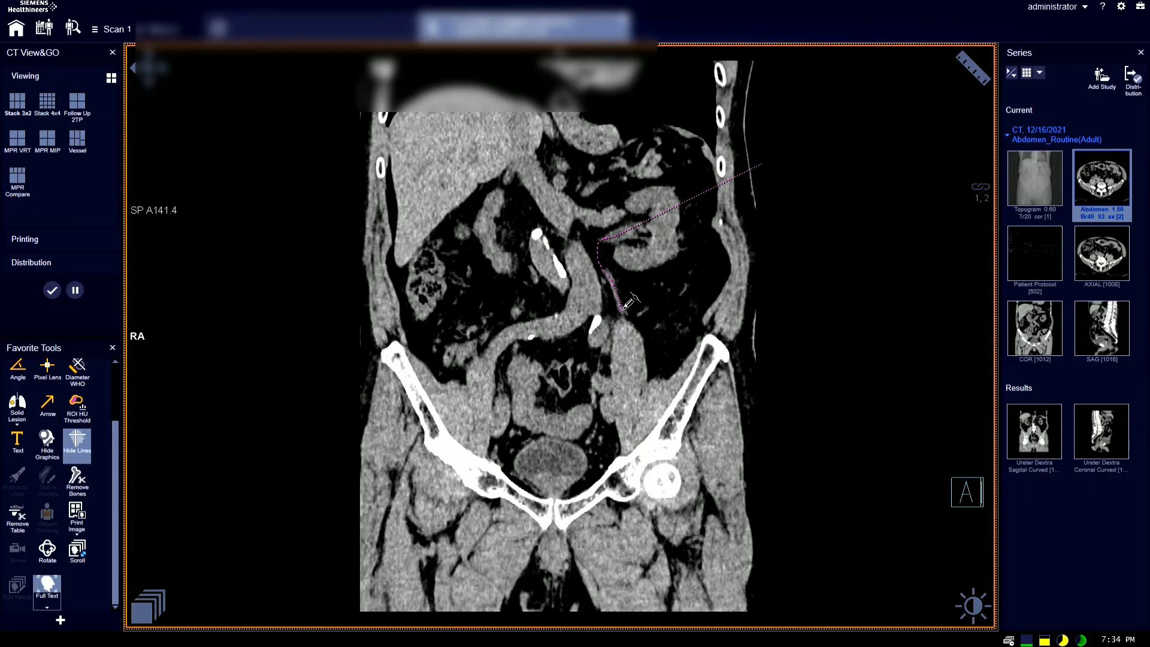
Continue the centerline down the left ureter in front of the psoas muscle, moving forward from coronal slice A141.4 to A147.0
scroll(630, 310, "down", 2)
scroll(630, 310, "down", 1)
scroll(629, 309, "up", 1)
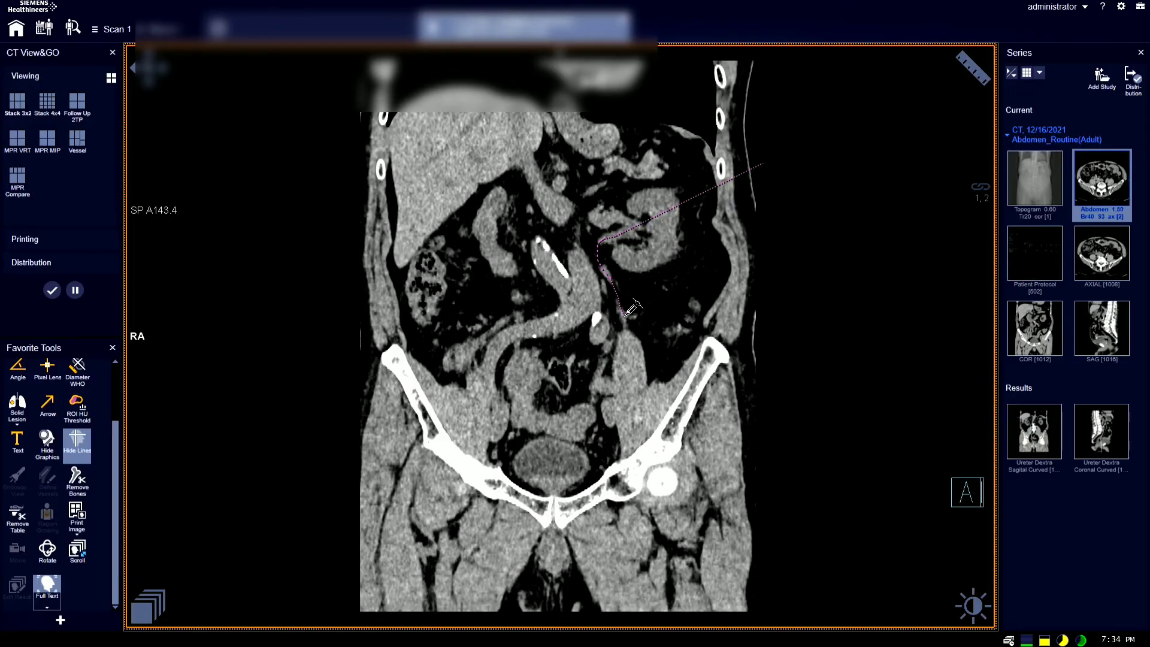
scroll(633, 308, "down", 1)
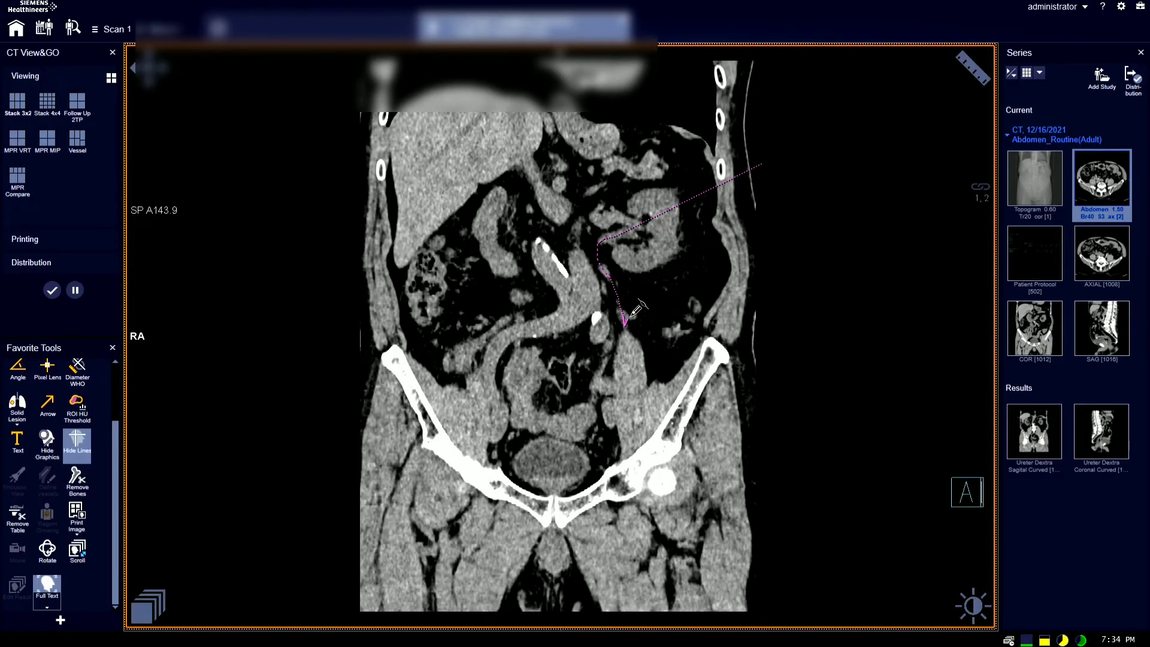
scroll(637, 314, "down", 3)
scroll(635, 316, "down", 3)
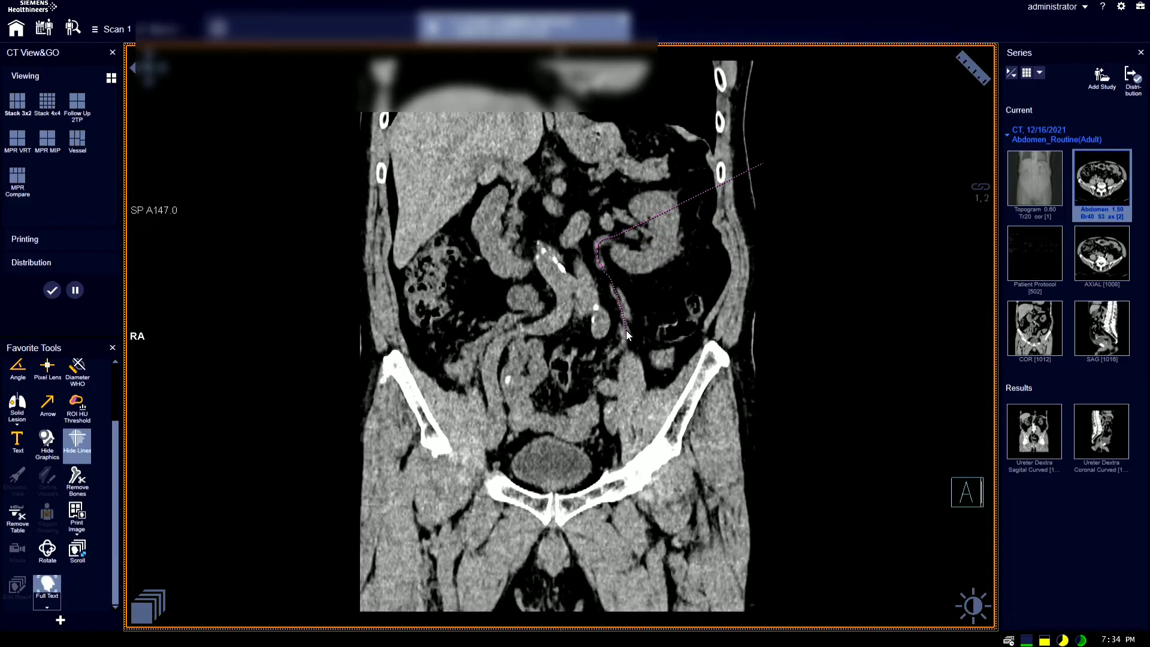
Trace the left ureter down to its medial bend at the upper psoas, checking its course between slices A144.9 and A148.0
scroll(638, 312, "up", 1)
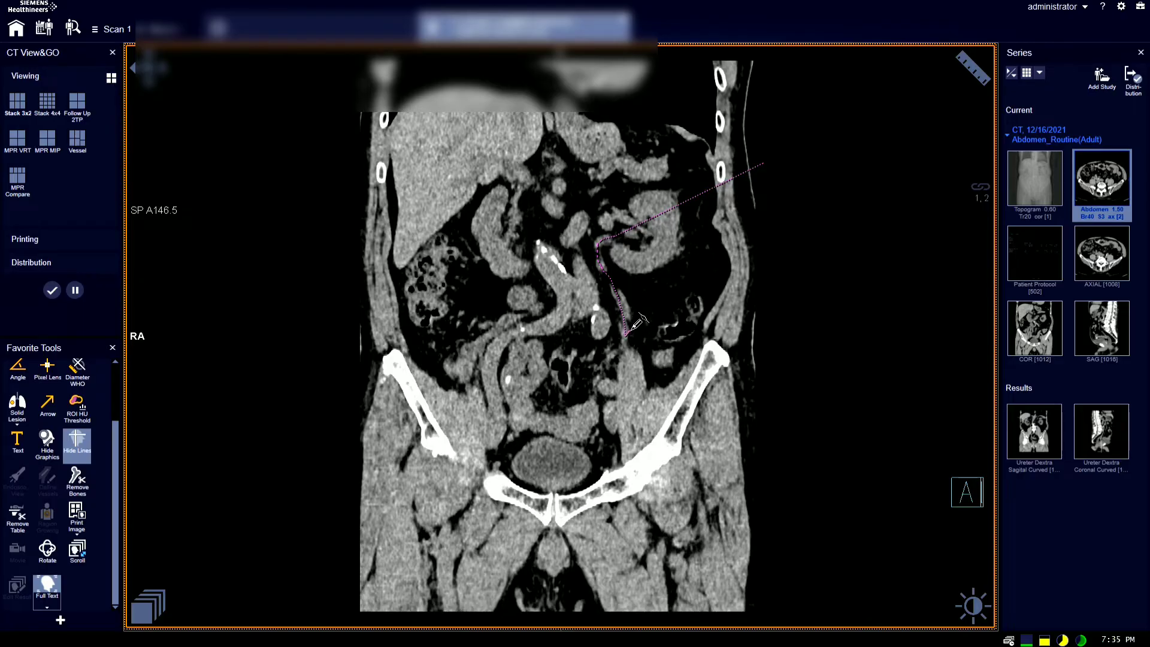
scroll(629, 334, "down", 3)
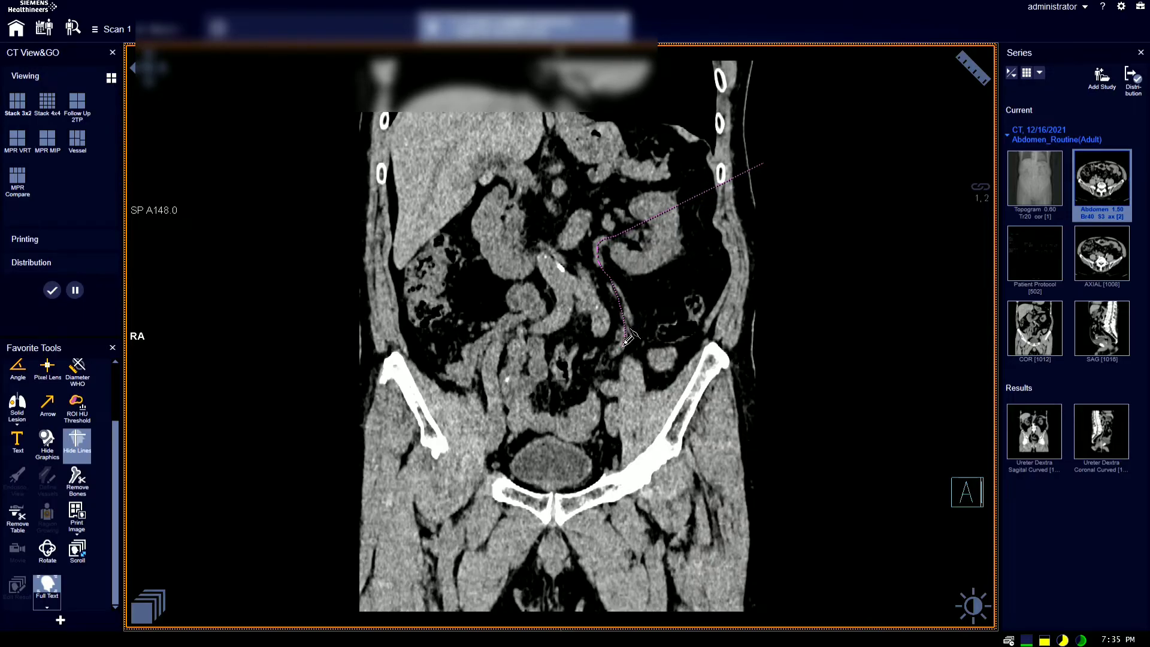
scroll(629, 335, "up", 10)
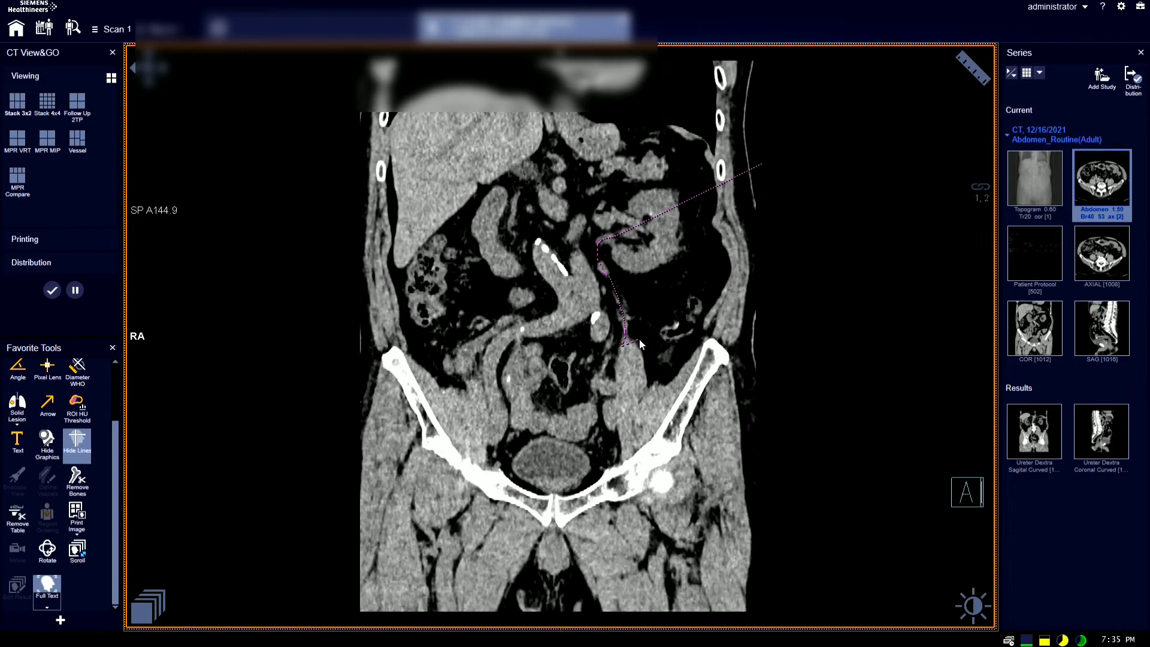
scroll(639, 346, "down", 8)
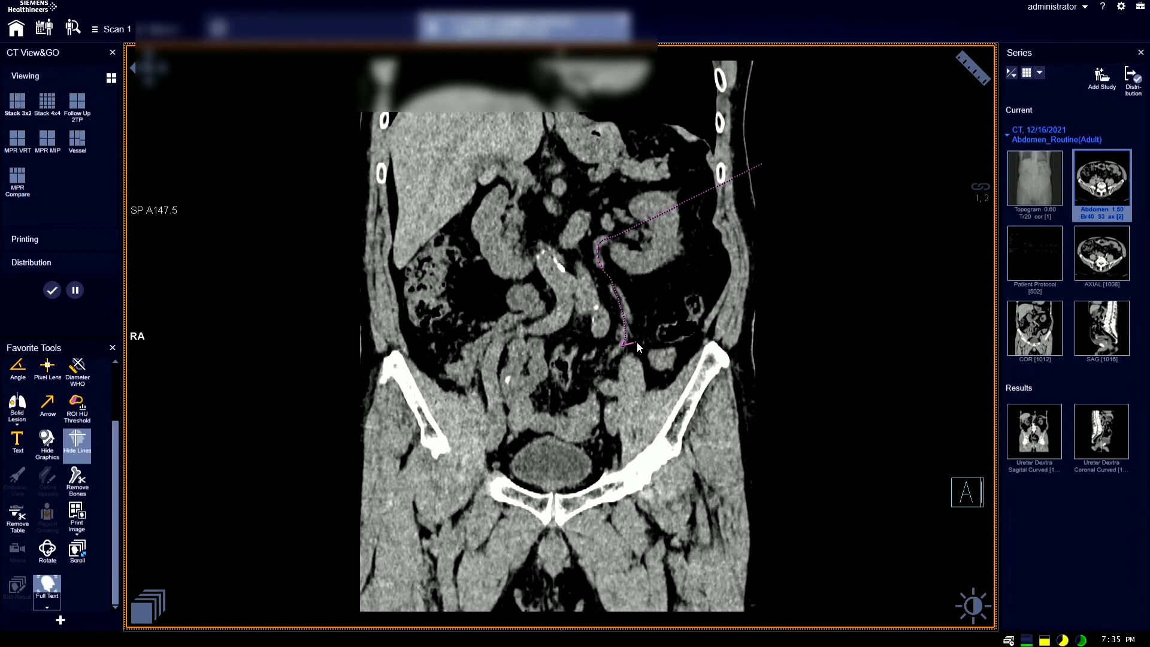
scroll(638, 337, "down", 1)
Lead the centerline medially and downward from the psoas bend along the left ureter, using coronal slices A146.5 to A143.4
scroll(626, 343, "up", 3)
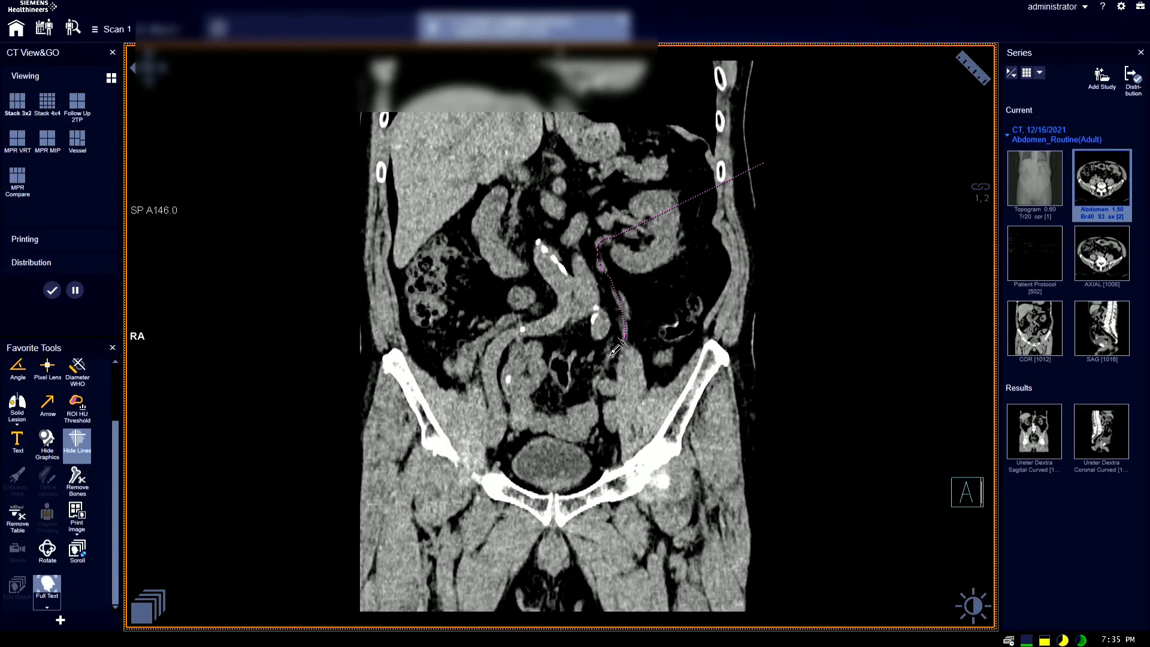
scroll(614, 352, "down", 1)
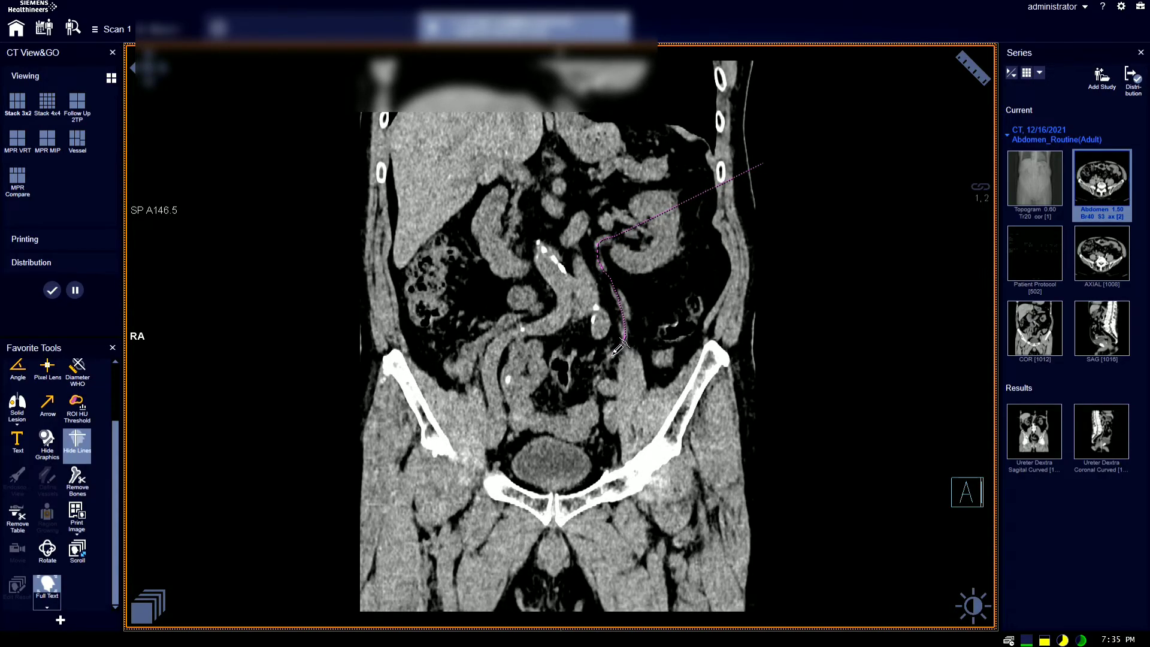
scroll(620, 346, "up", 3)
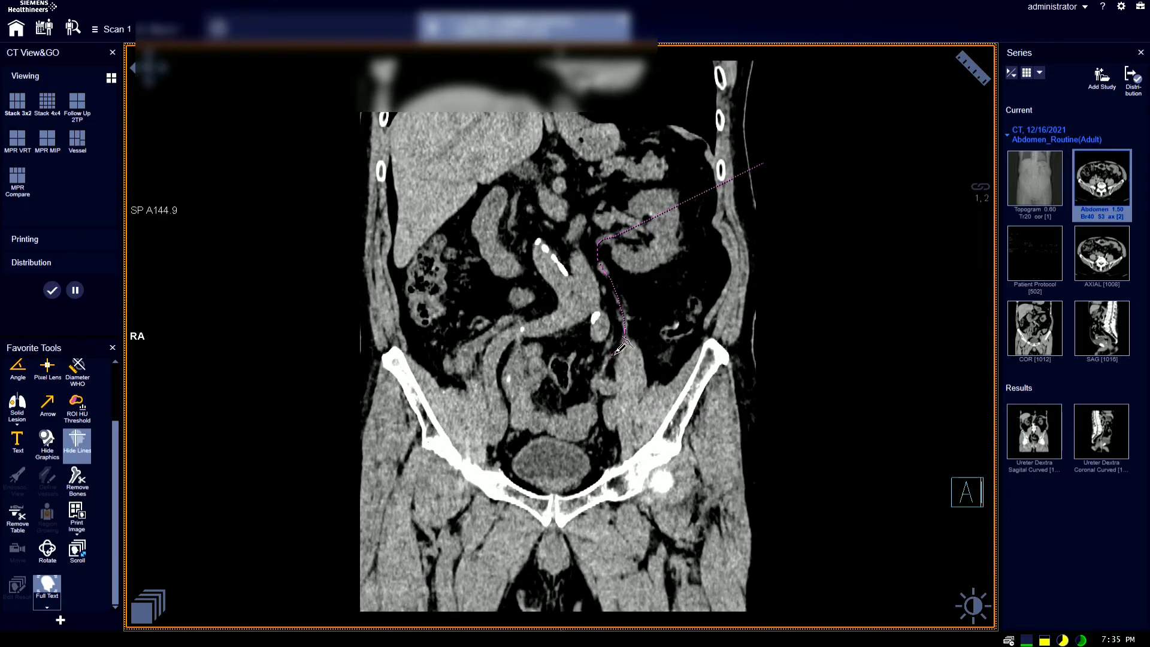
scroll(617, 349, "down", 1)
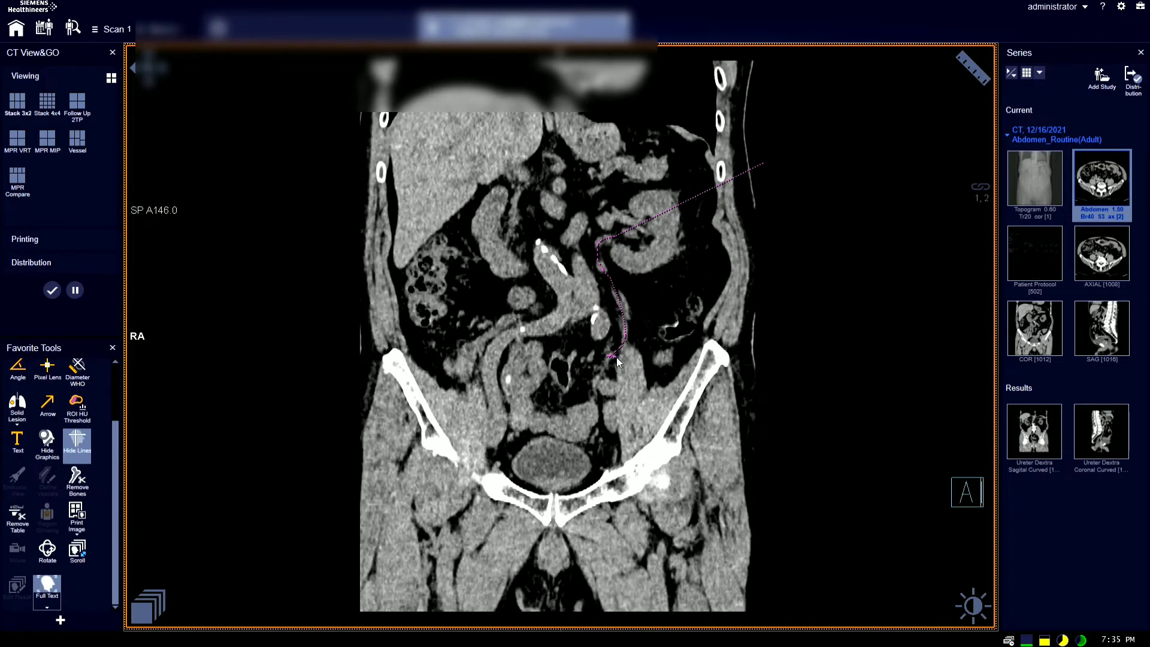
scroll(618, 348, "up", 1)
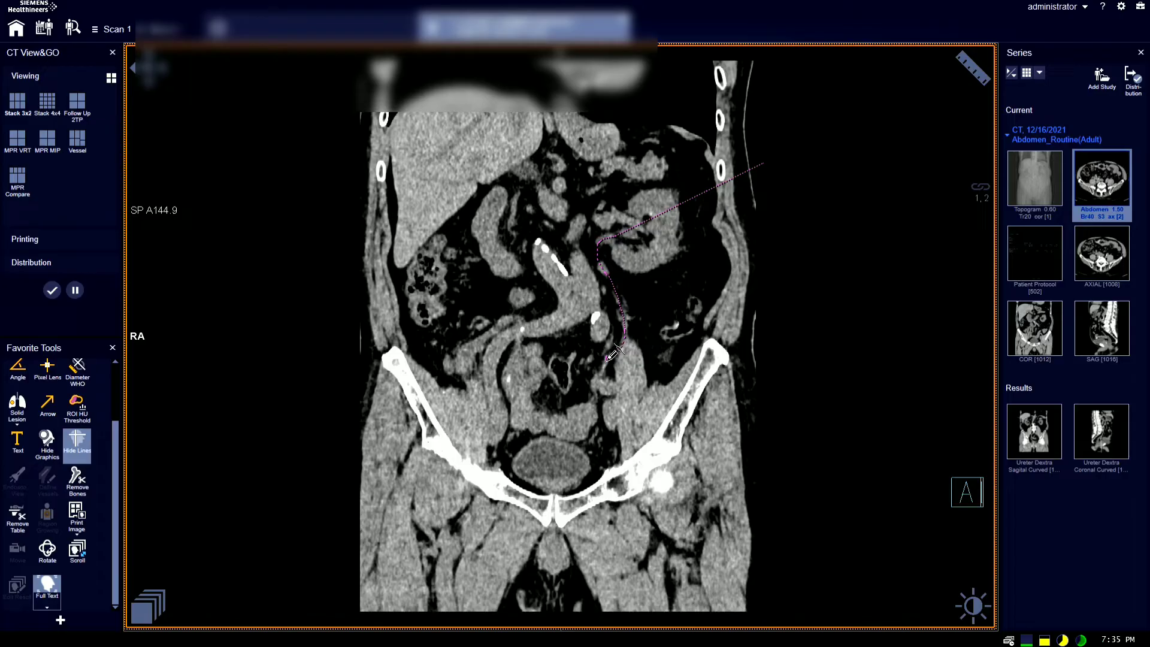
scroll(614, 366, "up", 2)
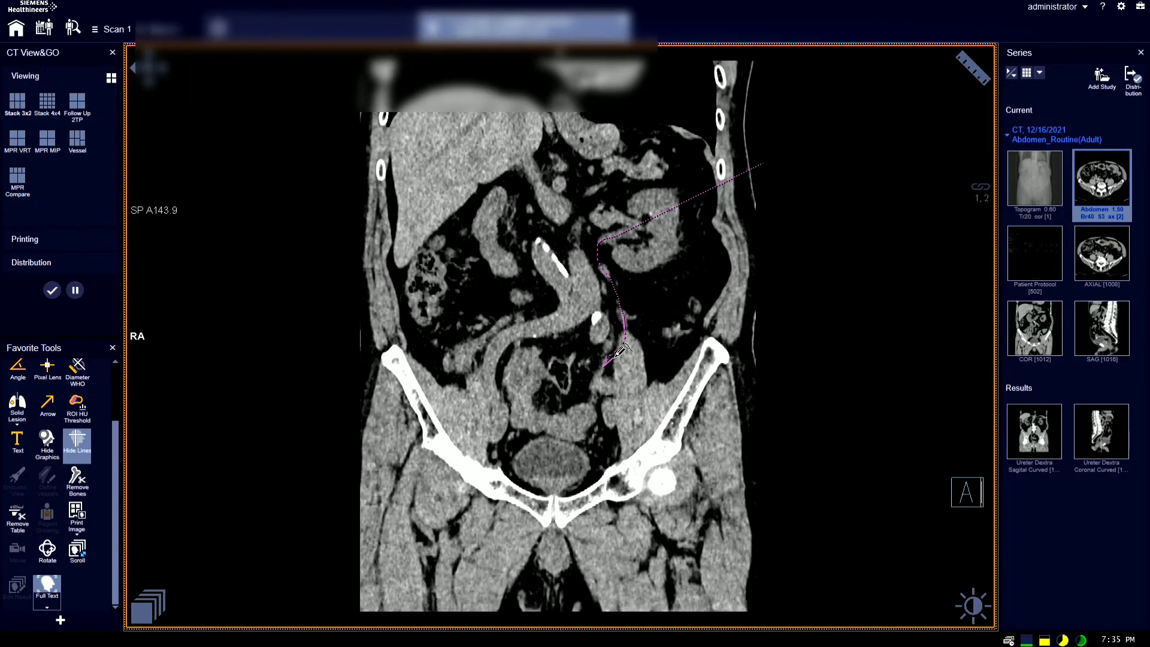
scroll(621, 349, "down", 4)
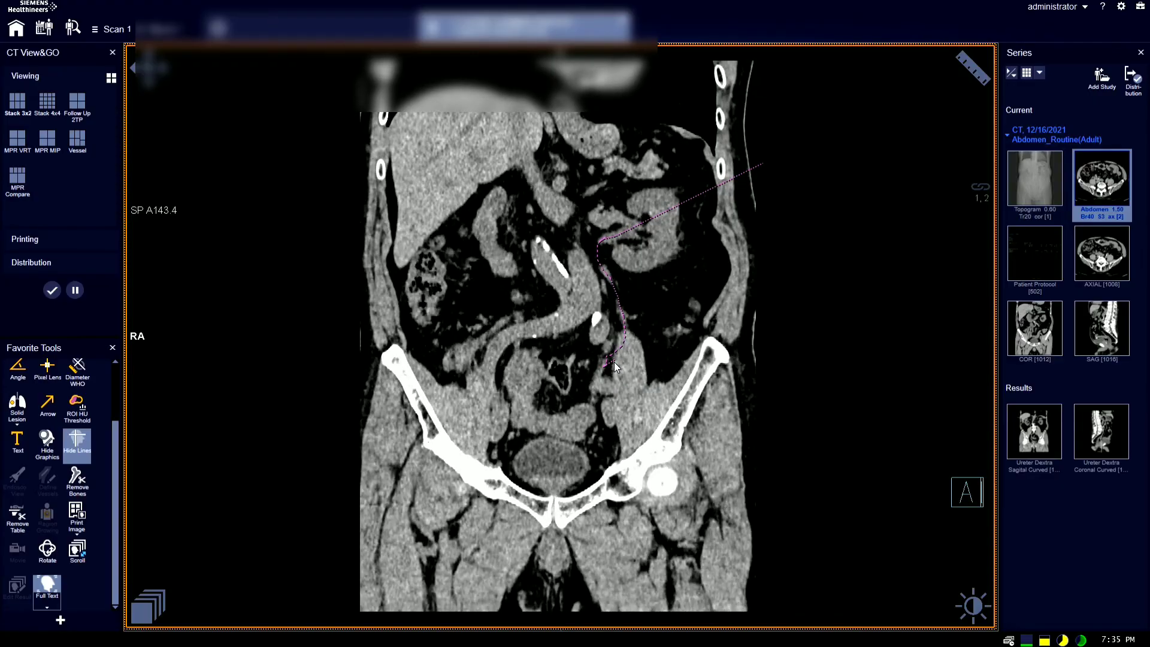
scroll(615, 367, "up", 2)
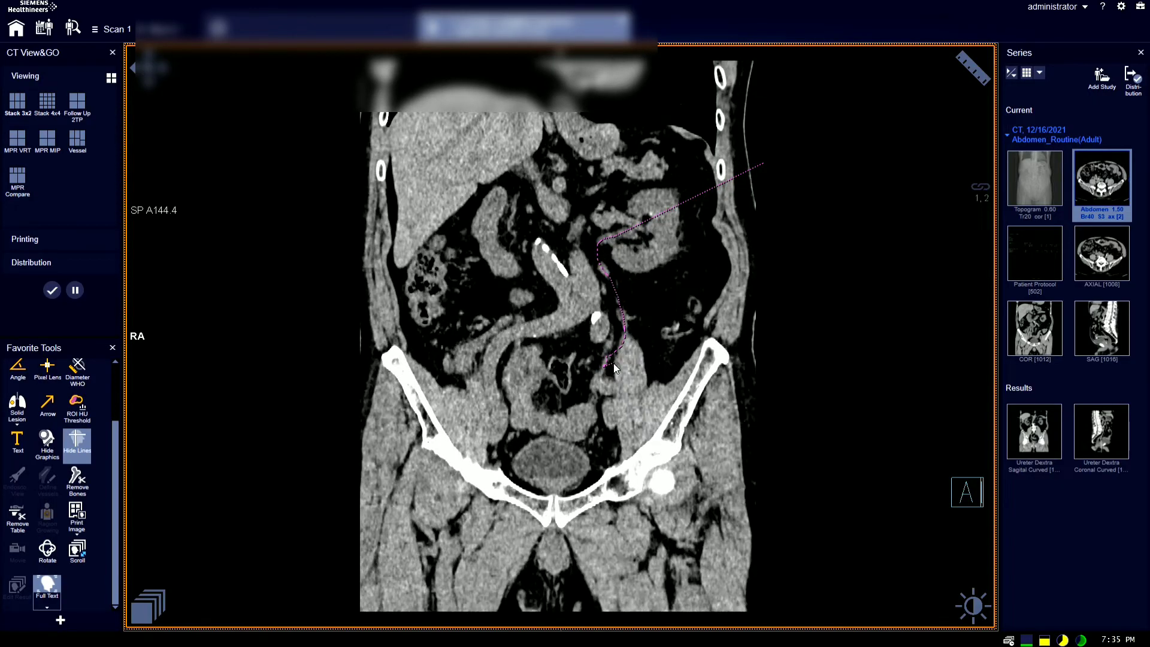
Extend the centerline down the left ureter along the medial psoas border into the pelvis on coronal slices A141.9 to A142.9
scroll(617, 369, "up", 3)
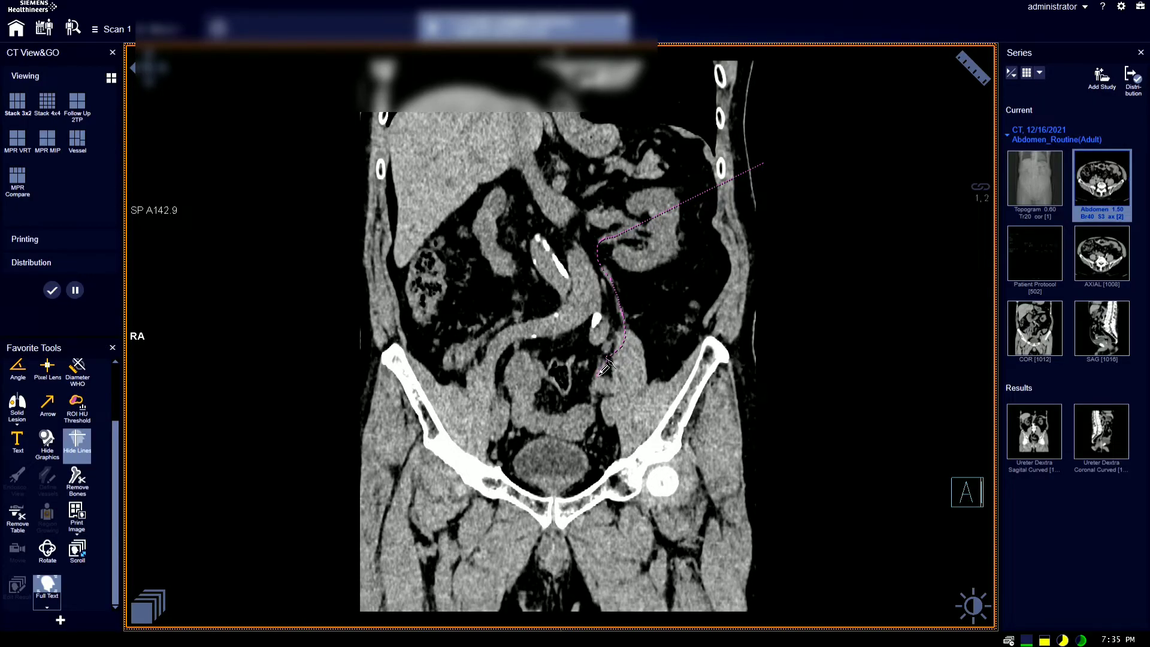
scroll(611, 362, "up", 5)
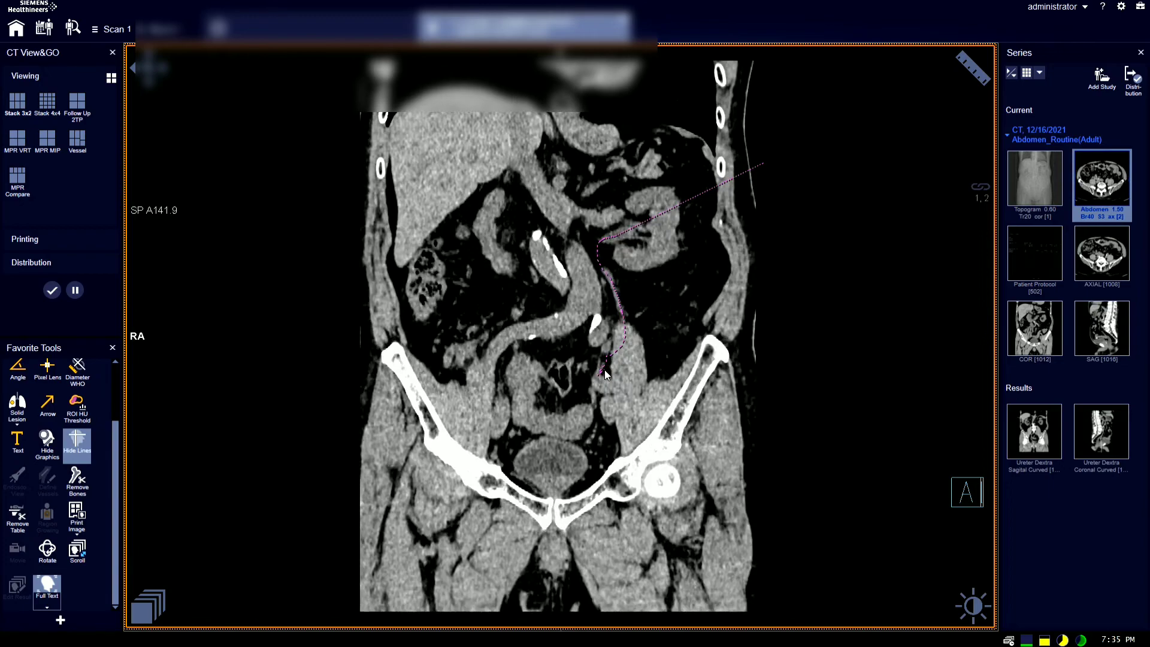
scroll(605, 374, "down", 3)
scroll(611, 375, "down", 3)
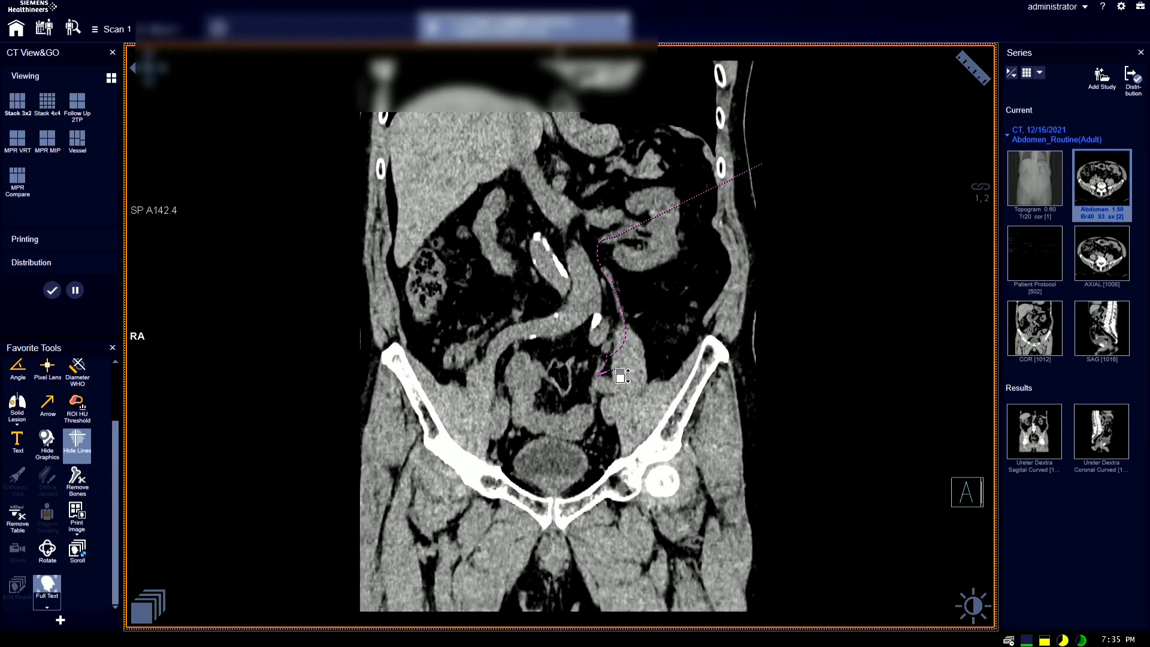
scroll(621, 375, "down", 1)
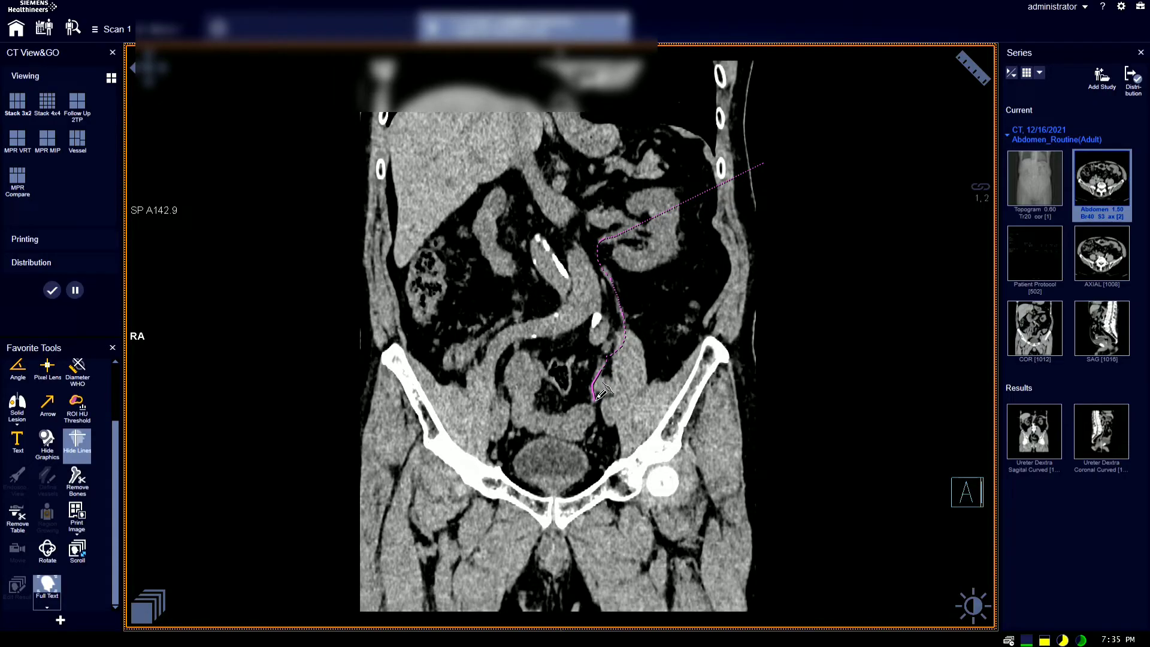
Follow the pelvic left ureter backward to coronal slice A138.8, adding centerline points along its downward course
scroll(611, 391, "up", 5)
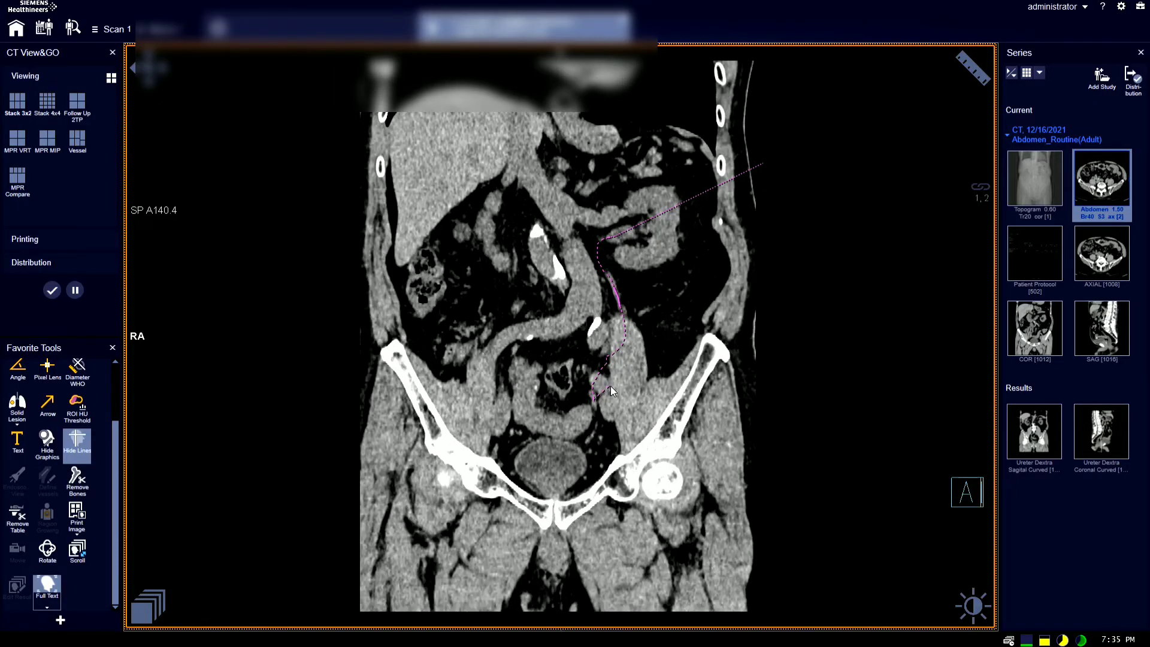
scroll(612, 388, "up", 2)
scroll(610, 394, "down", 1)
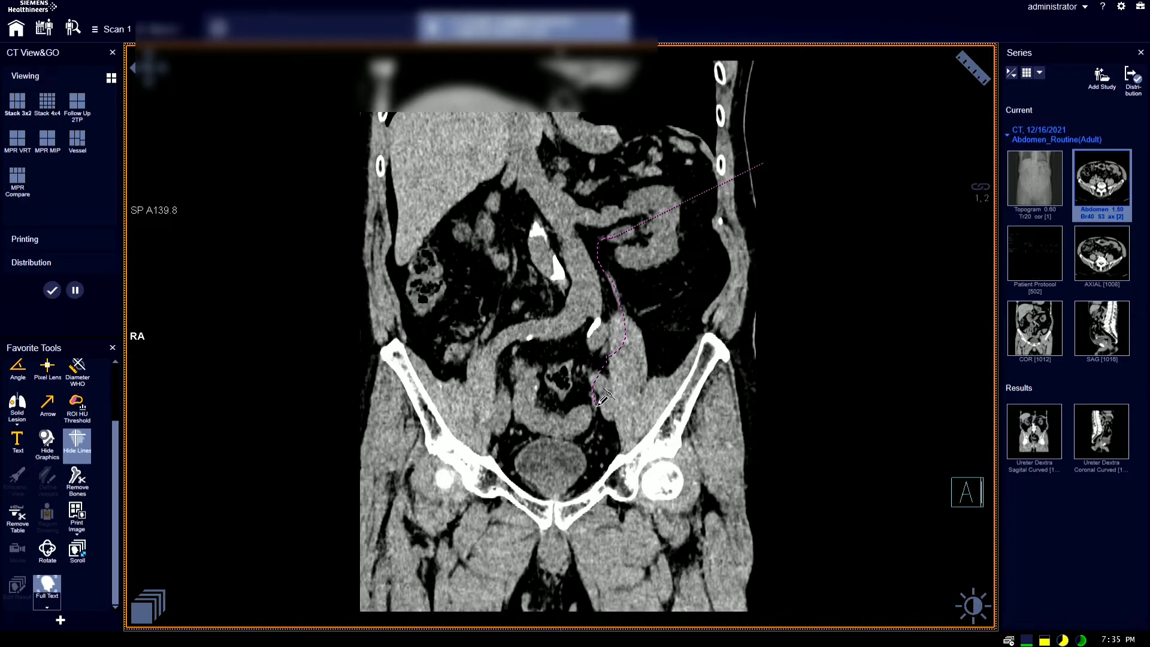
scroll(610, 397, "up", 1)
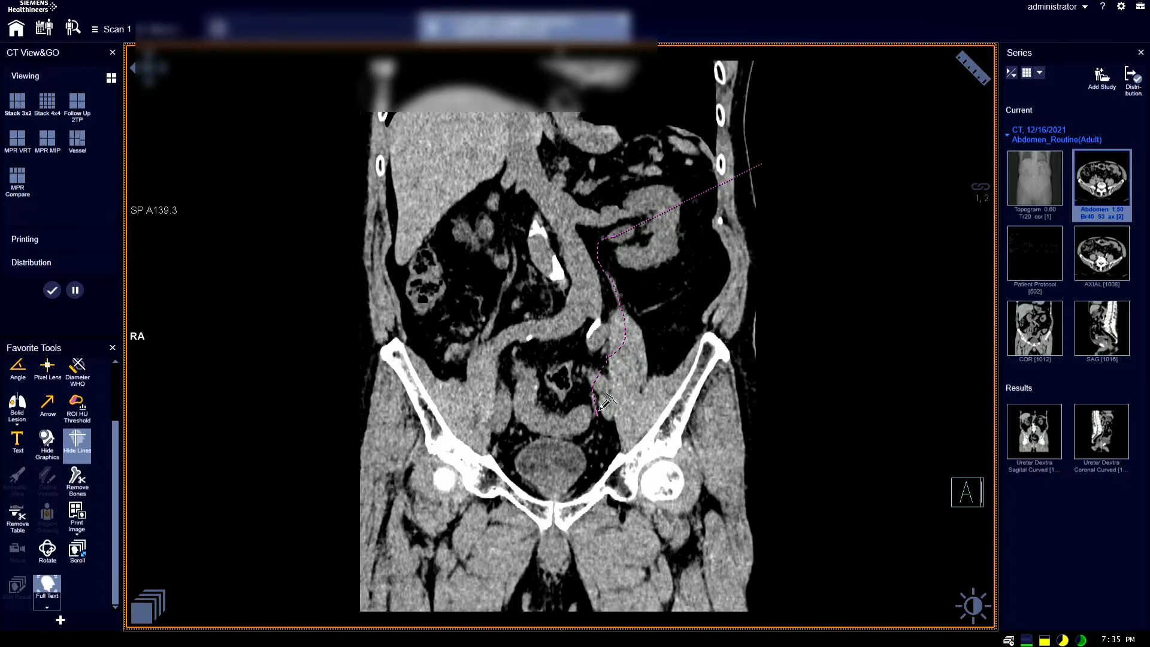
scroll(618, 405, "up", 9)
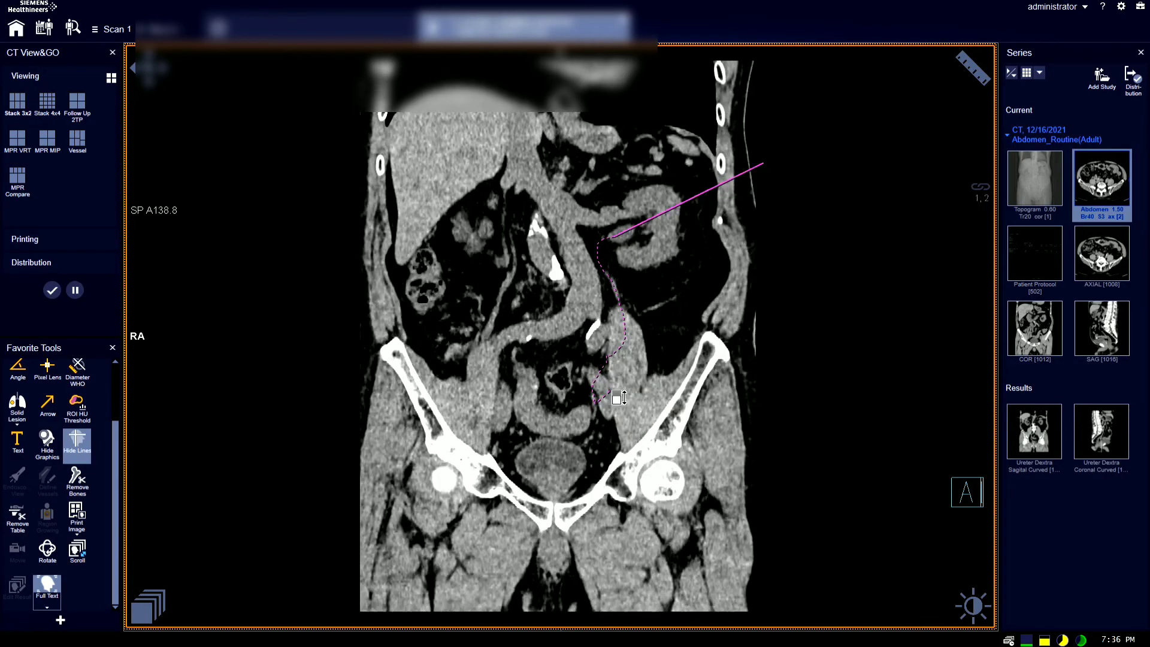
Follow the pelvic left ureter between coronal slices A138.8 and A131.7 to place the centerline medial to the iliac vessels
scroll(618, 406, "up", 2)
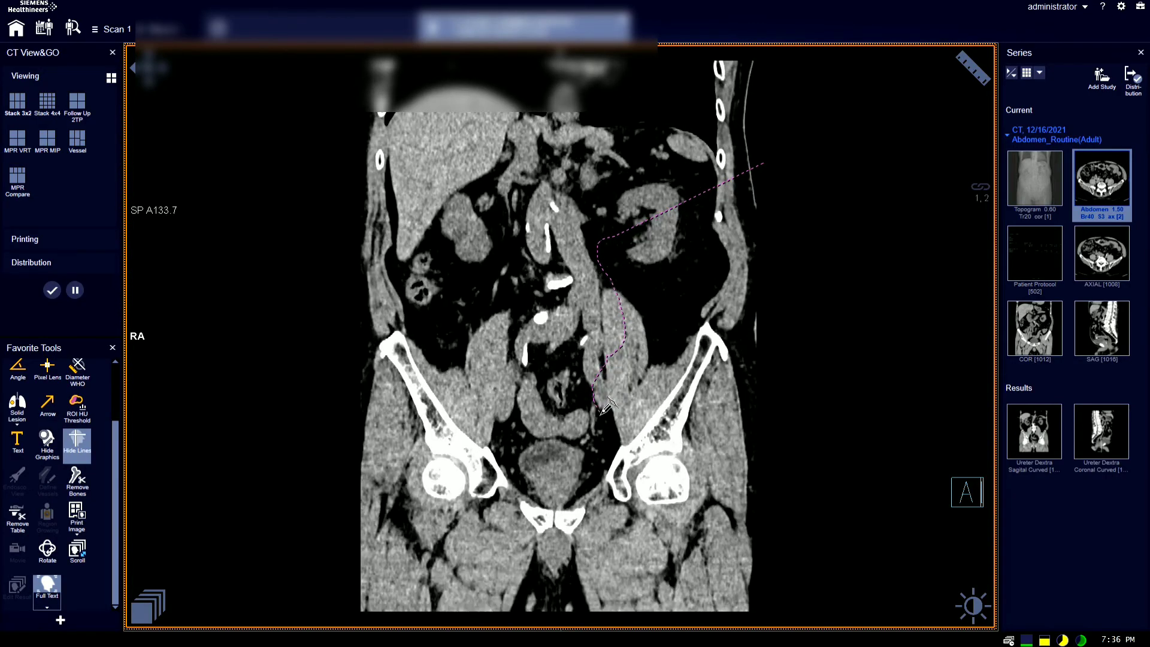
scroll(602, 408, "up", 7)
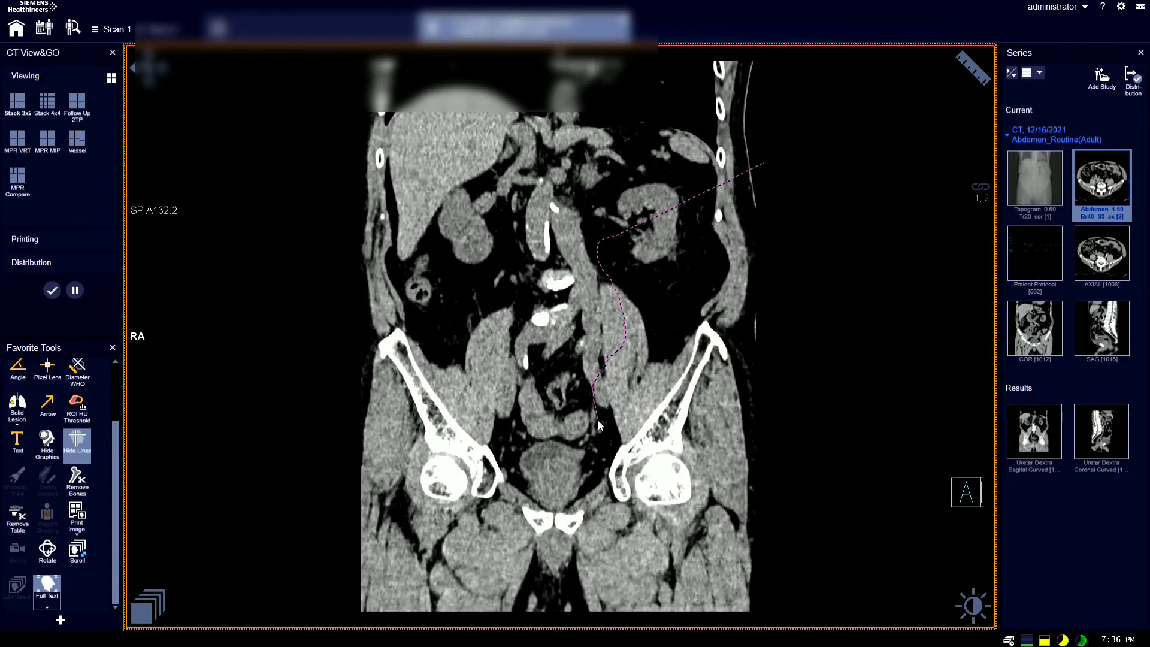
scroll(610, 404, "down", 8)
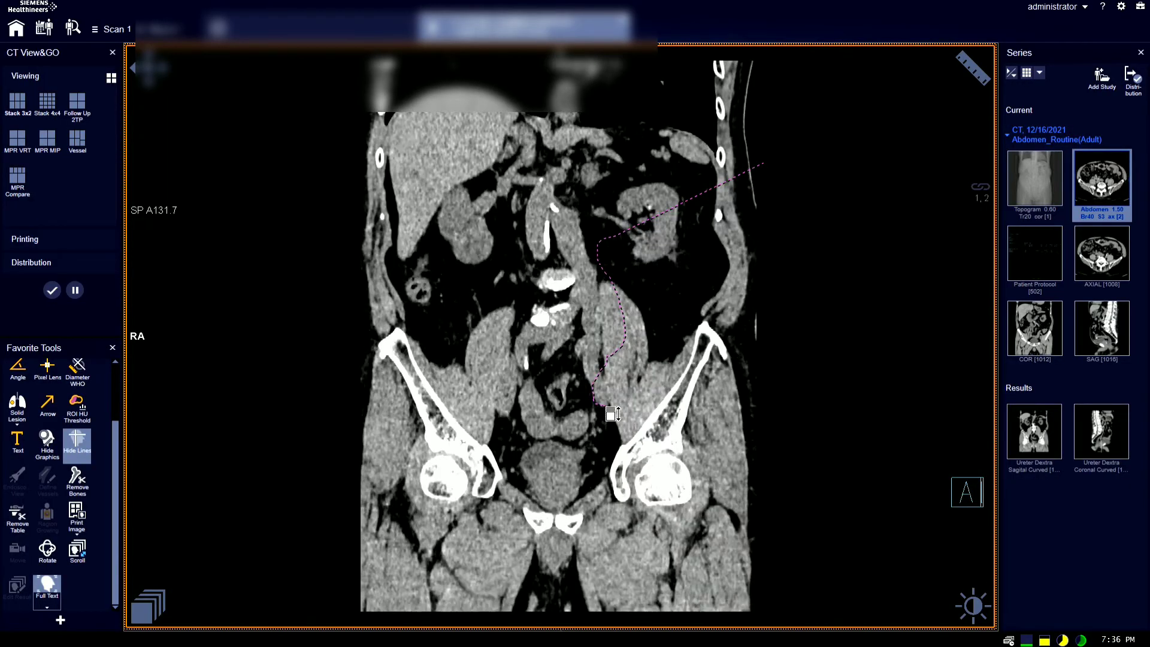
scroll(609, 408, "down", 2)
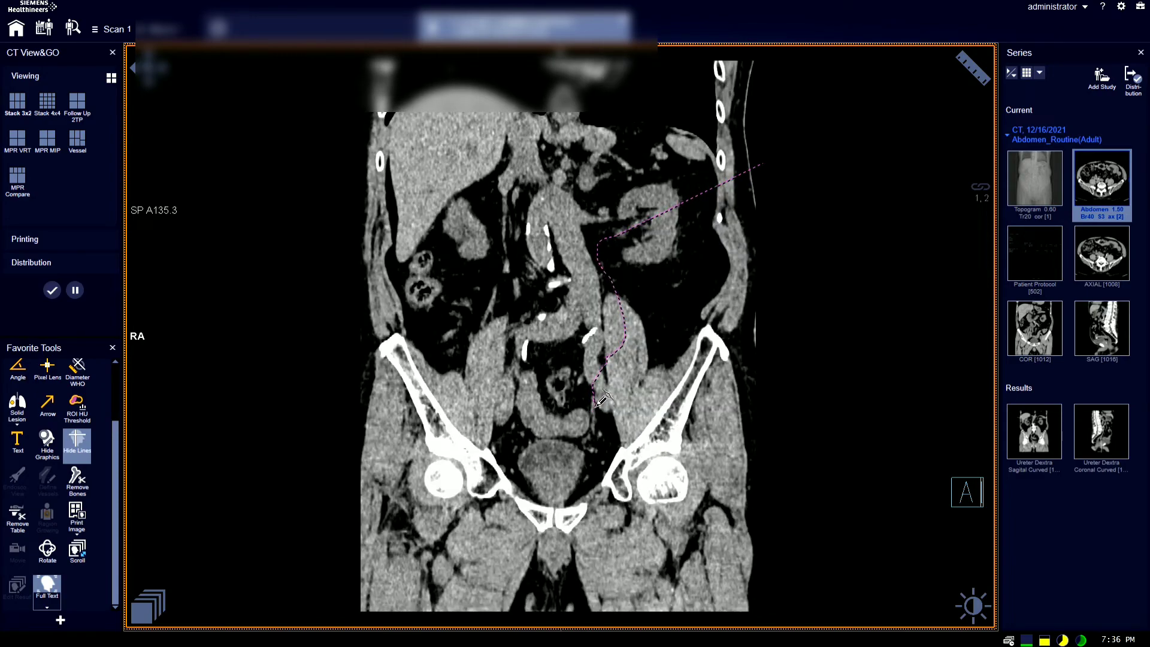
scroll(600, 405, "down", 1)
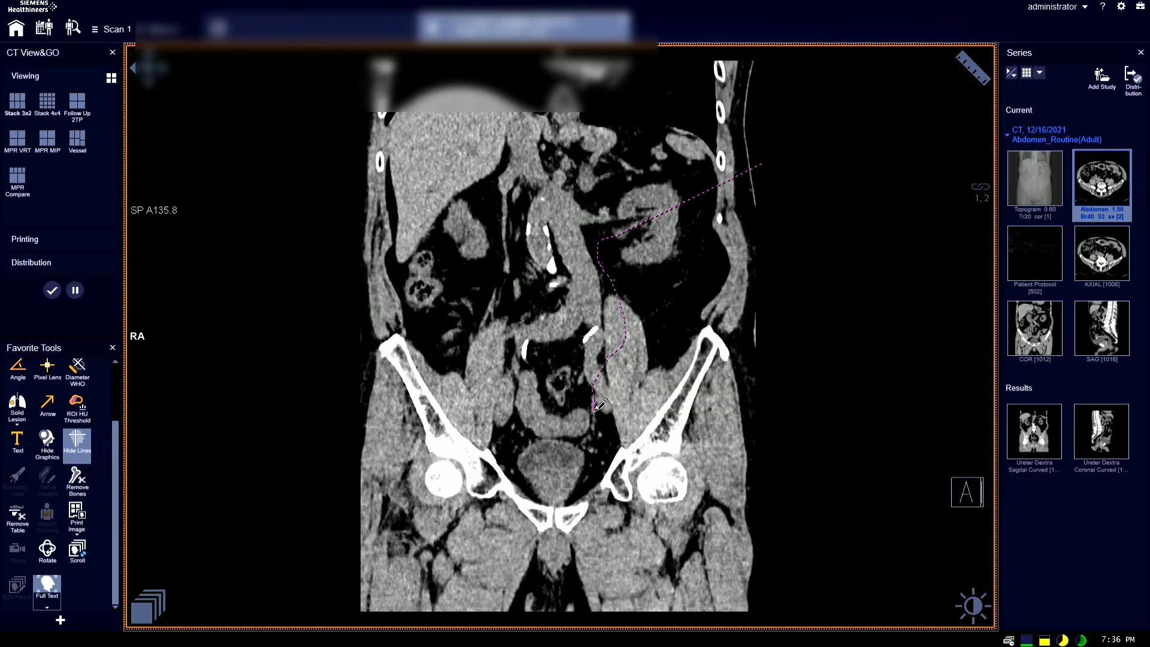
Extend the centerline down the distal left ureter toward the bladder's upper edge on coronal slices A135.8 to A127.6
scroll(601, 406, "up", 5)
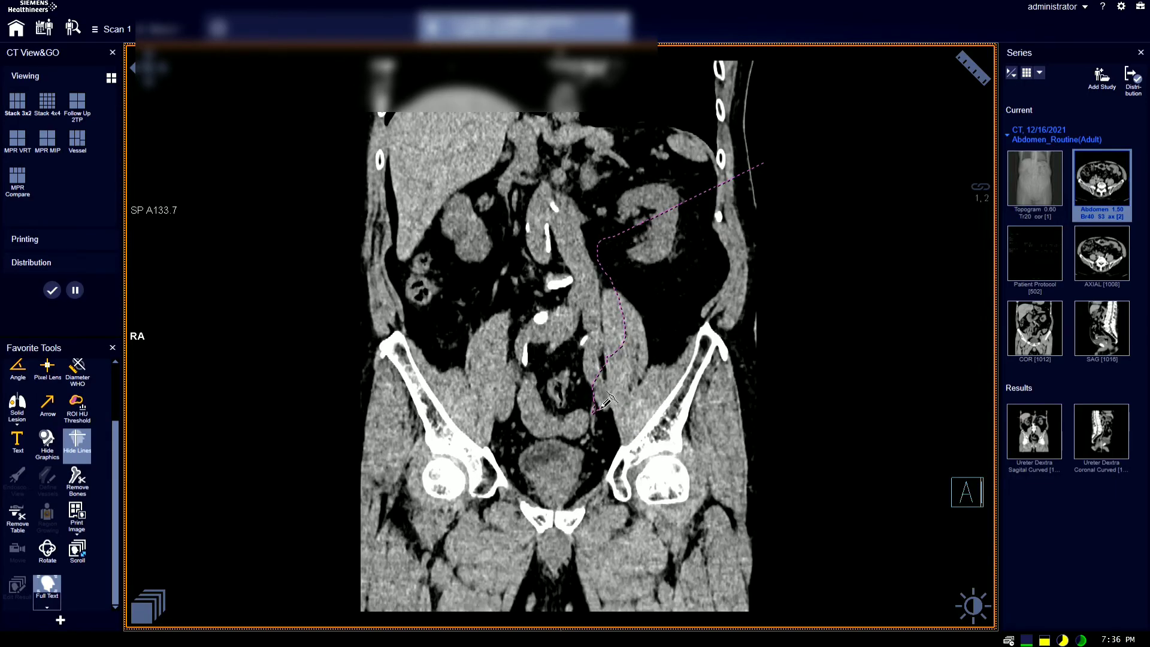
scroll(602, 408, "up", 1)
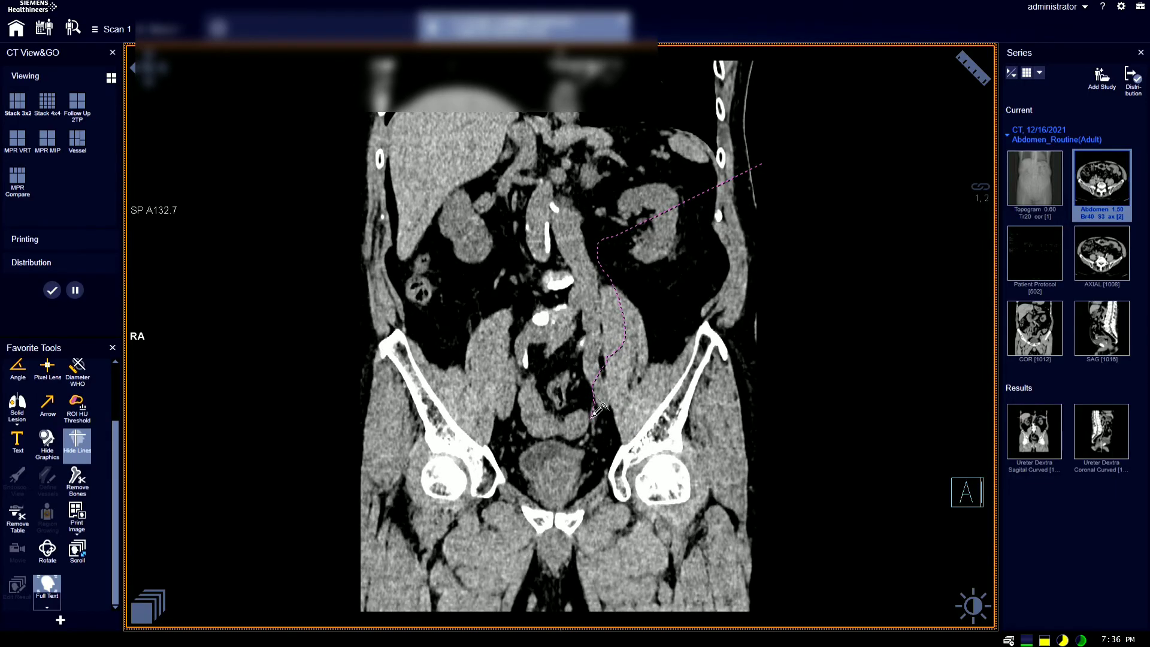
scroll(601, 411, "up", 5)
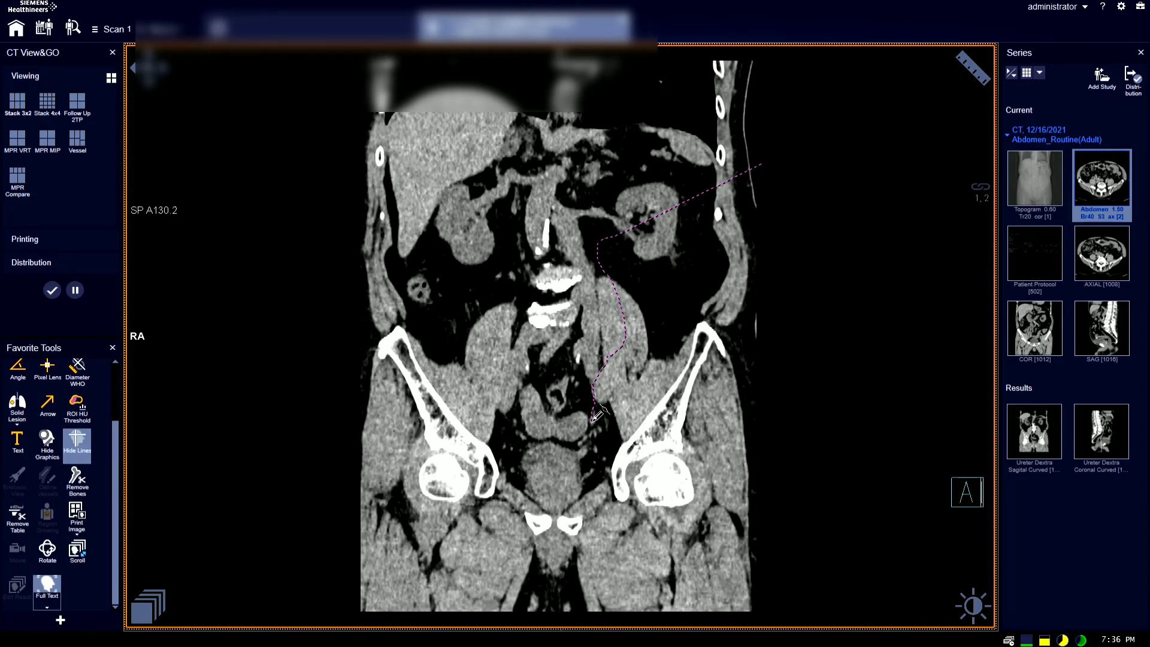
scroll(599, 414, "up", 5)
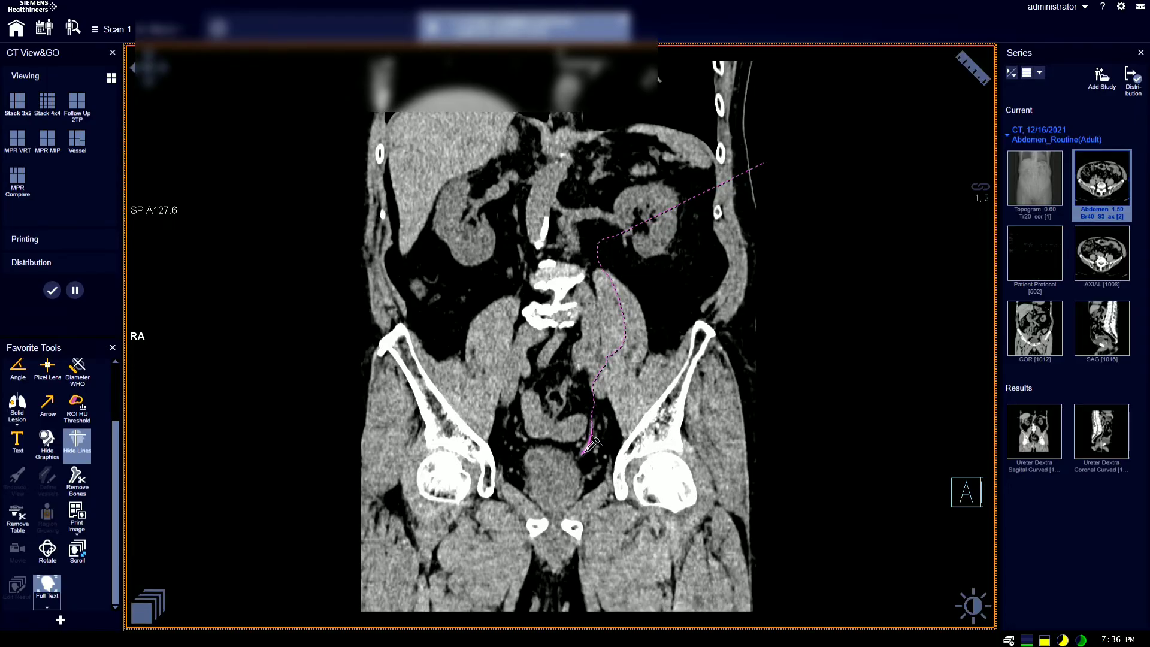
scroll(592, 449, "down", 4)
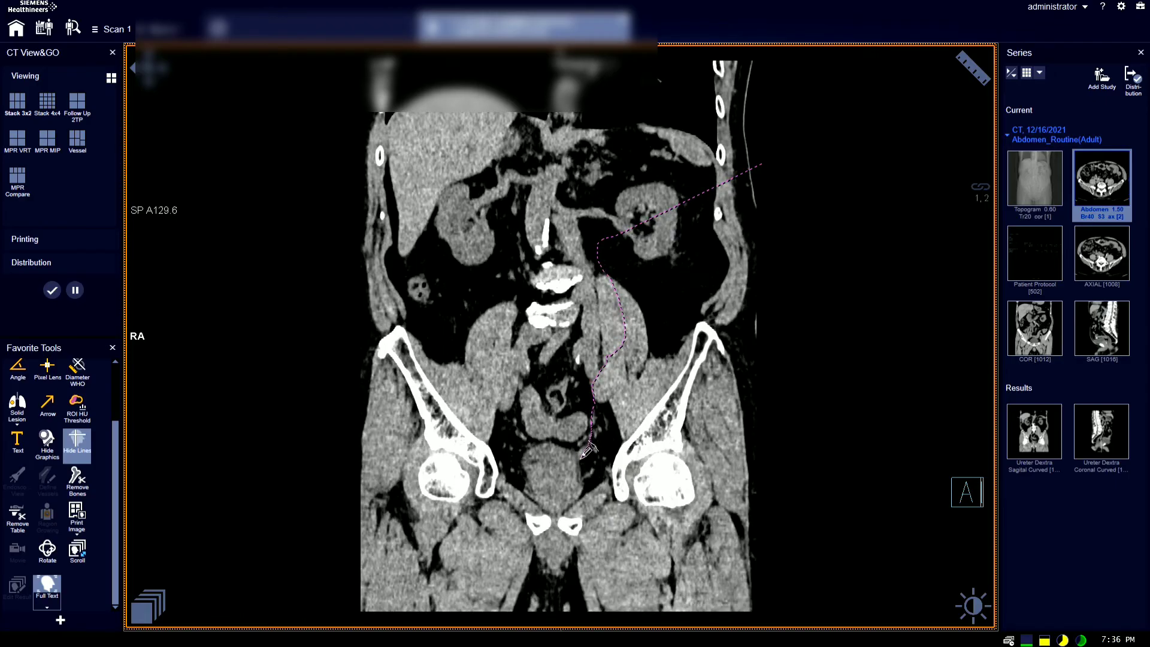
Lead the centerline from the ureter's end through the bladder and finish it below the pubic symphysis on coronal slice A123.0
scroll(569, 461, "down", 1)
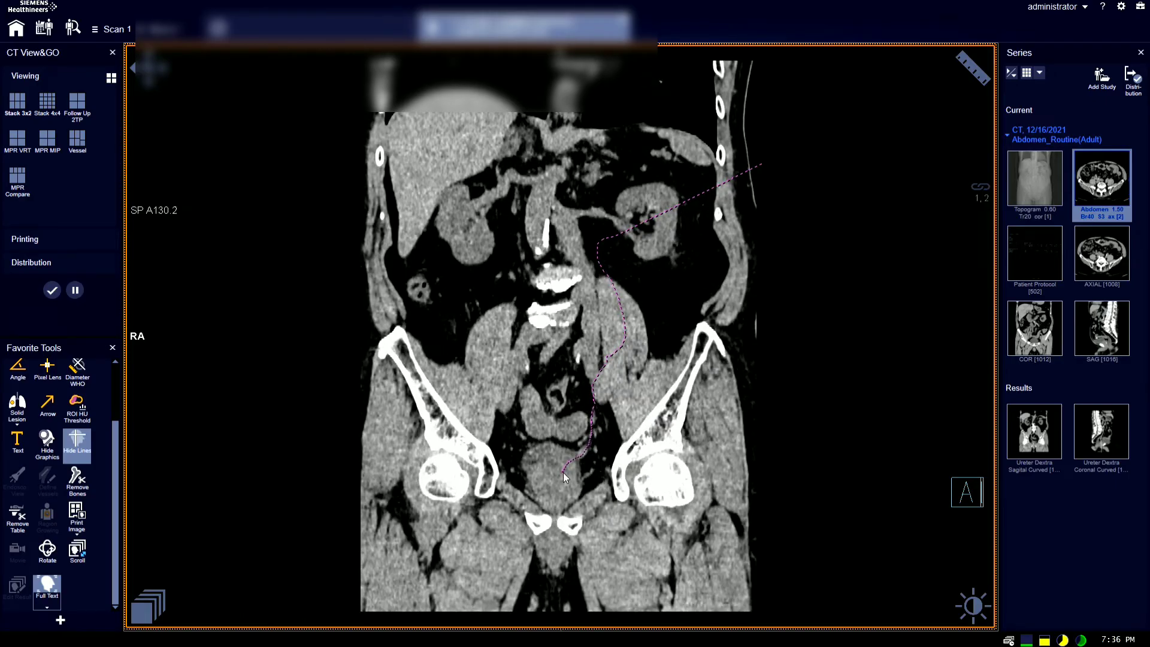
left_click(556, 485)
scroll(563, 479, "up", 5)
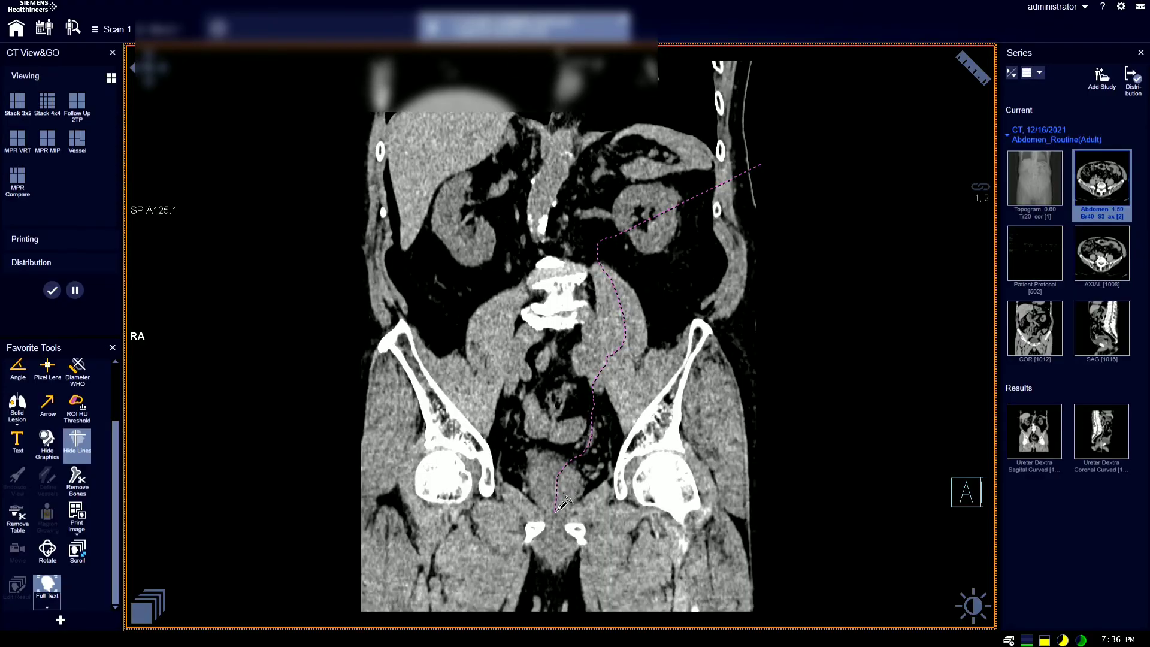
scroll(561, 503, "up", 2)
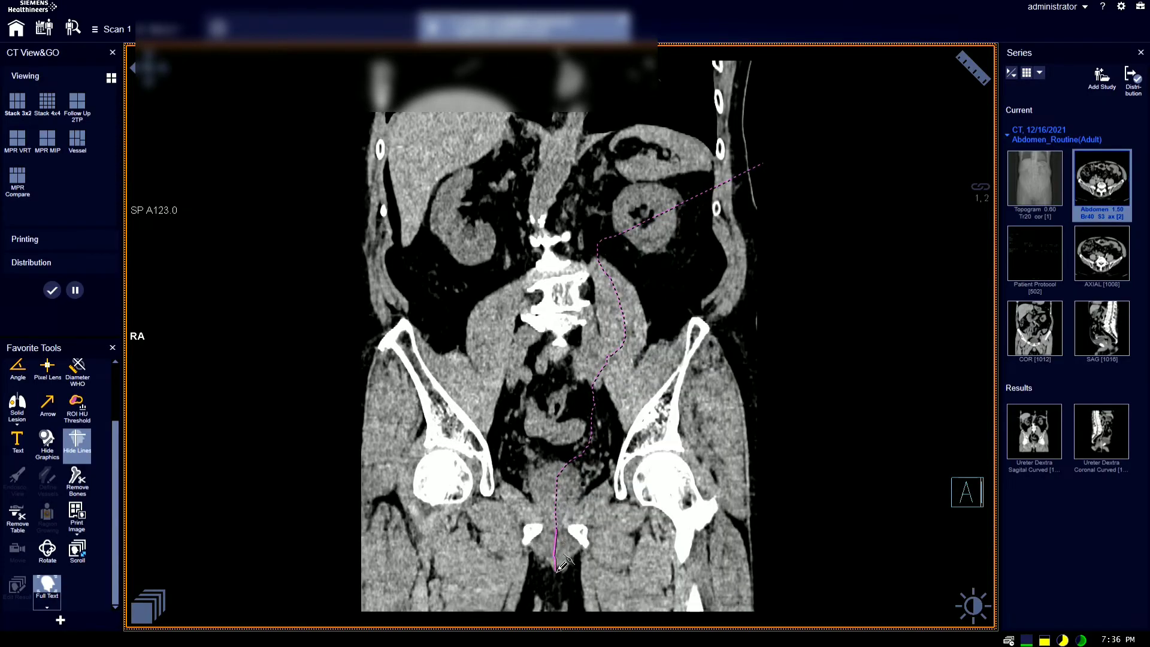
double_click(555, 615)
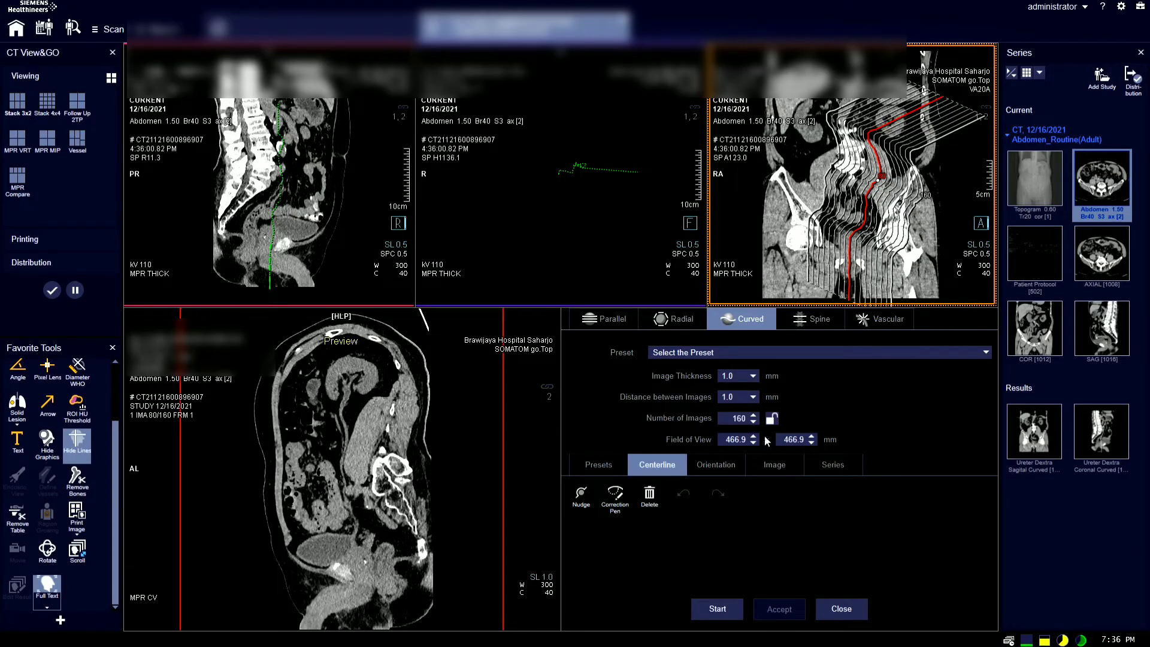
Set the number of images to 1, lock it, and check the sagittal curved preview of the left urinary tract at full size
left_click(747, 418)
type("1")
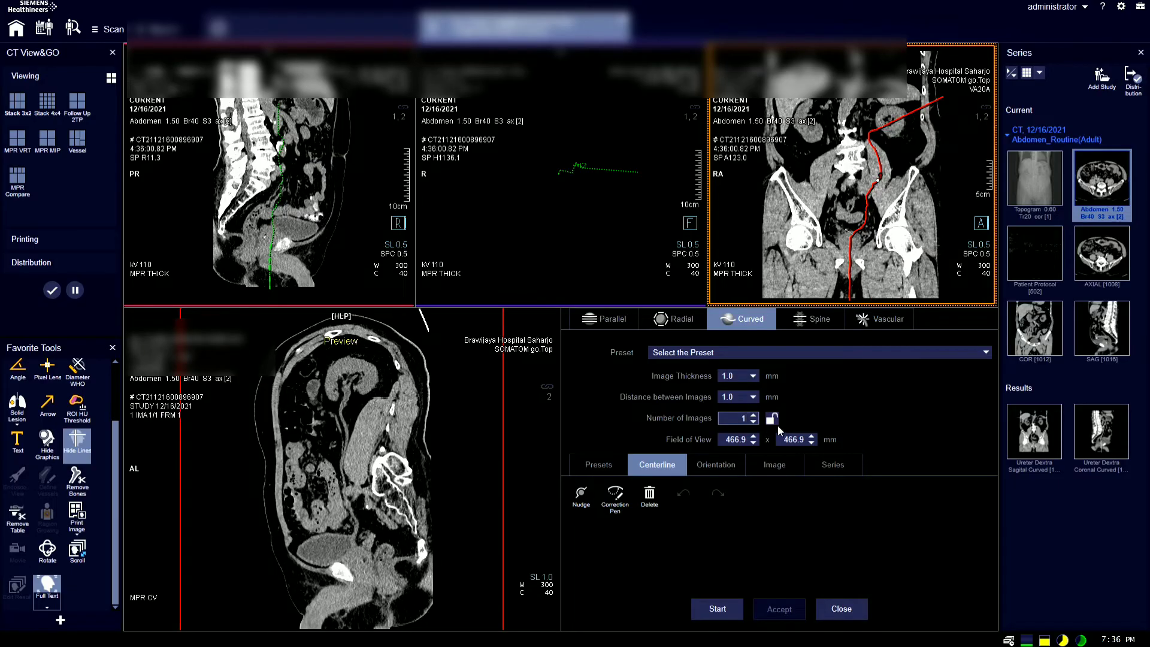
left_click(771, 418)
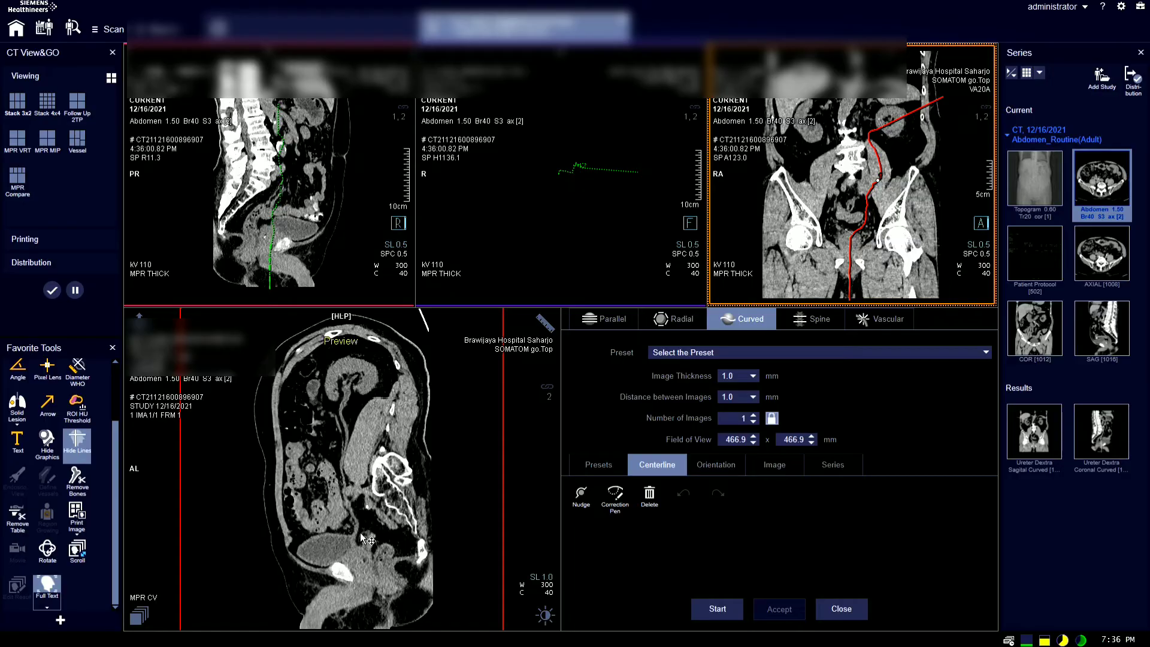
double_click(367, 467)
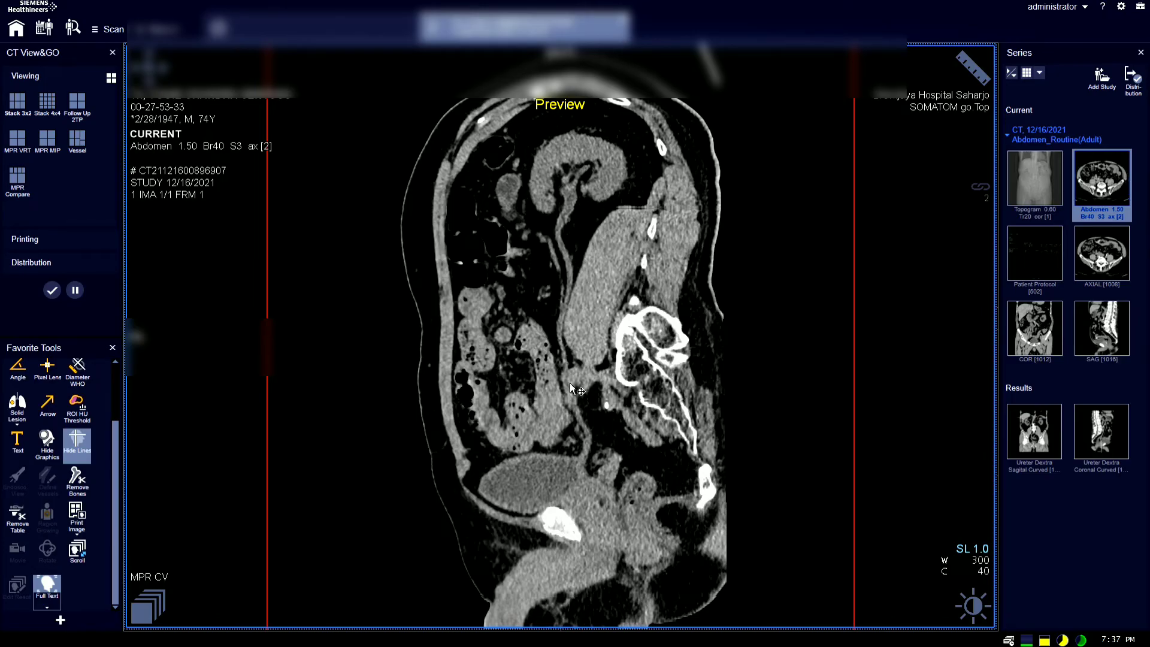
double_click(624, 330)
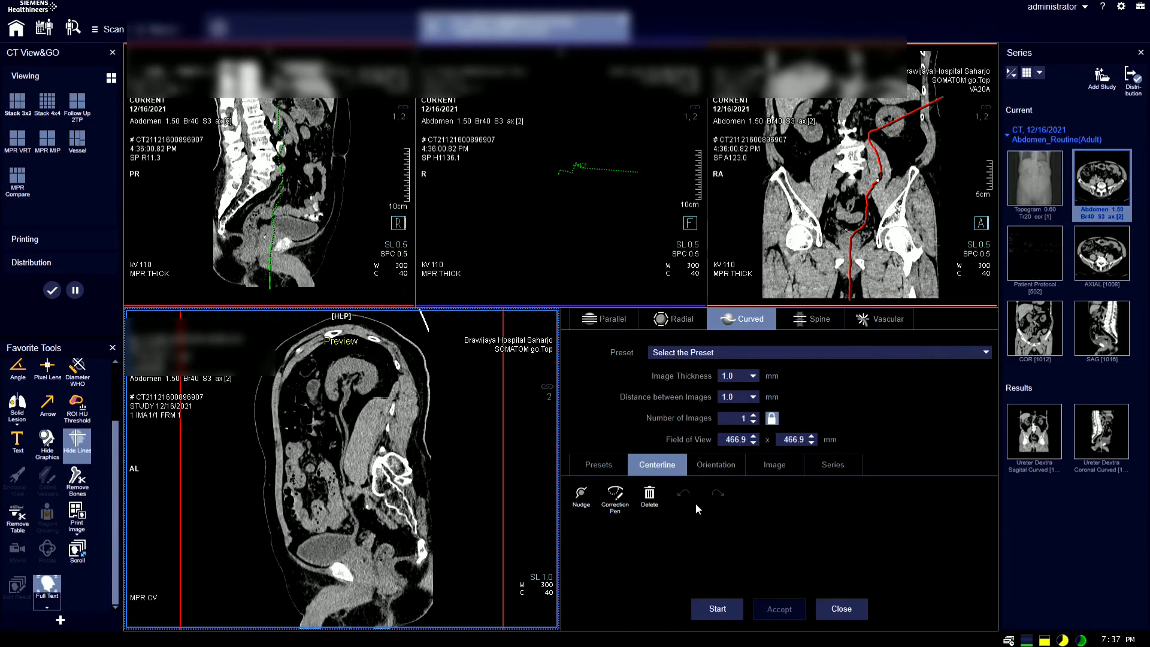
Generate the left sagittal curved reconstruction and save it under the series name Ureter Sinistra Sagital Curved
left_click(732, 605)
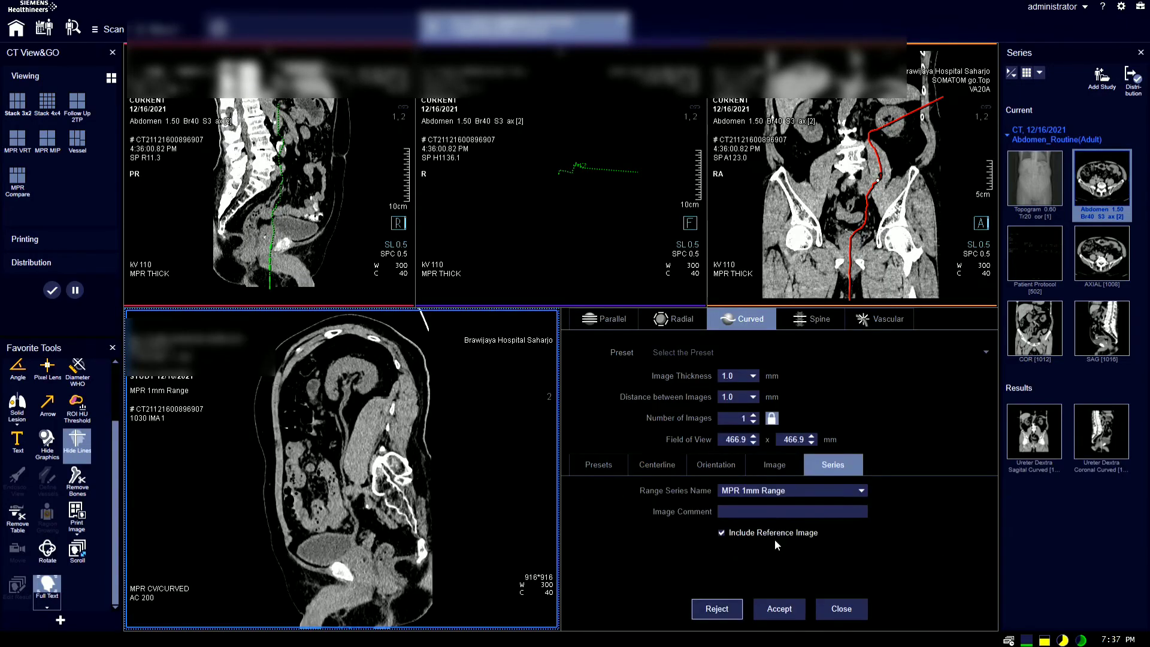
left_click(756, 493)
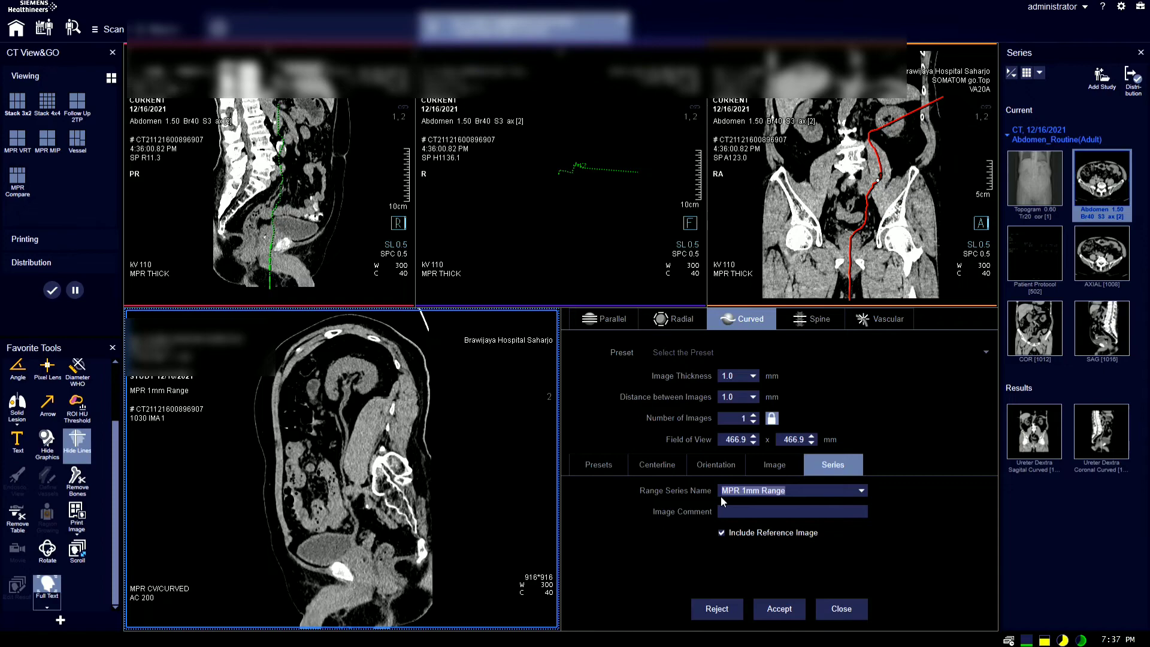
type("Ureter Sinistra Sagital Curved")
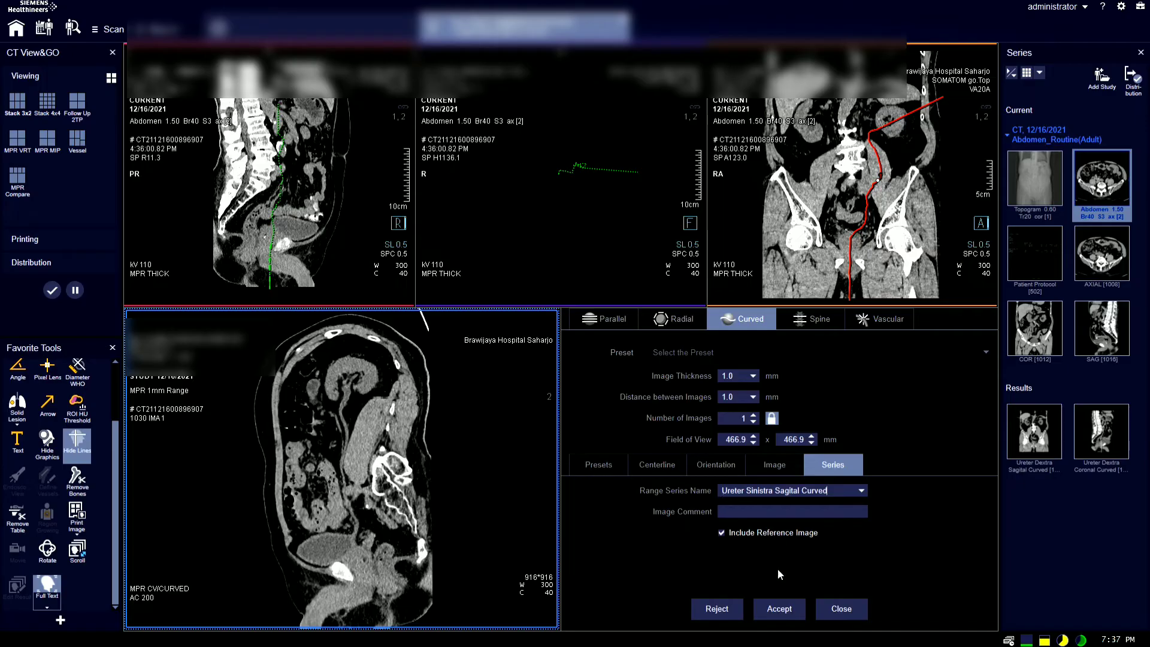
left_click(779, 608)
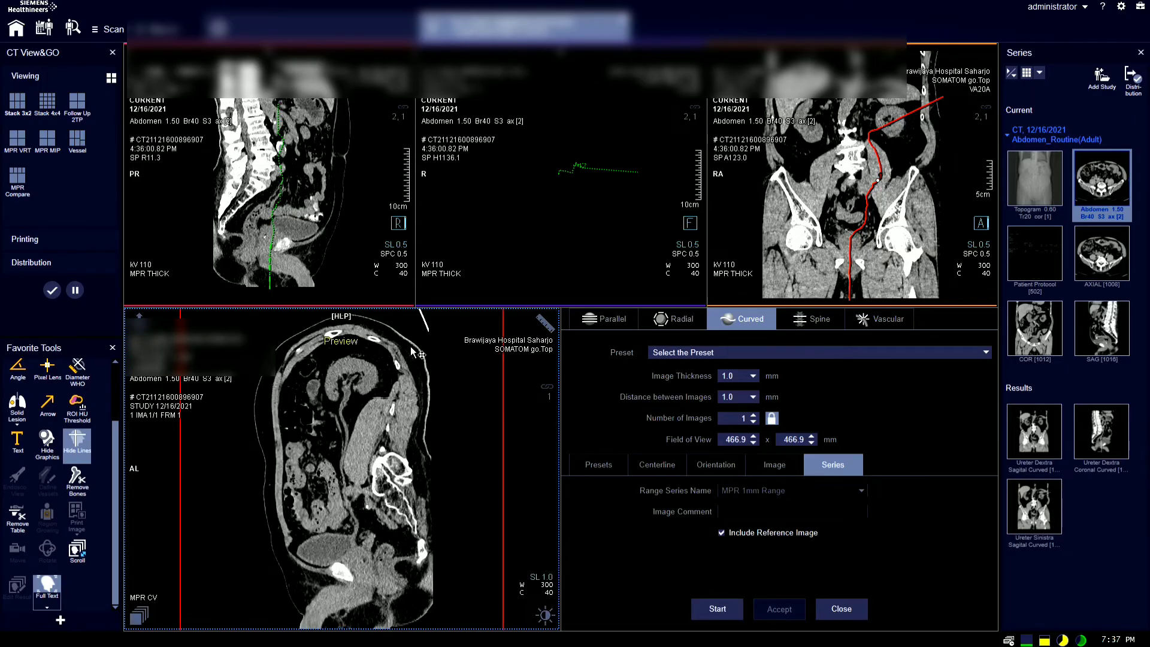
Show the reference lines, rotate the reconstruction plane to a straight coronal preview of the left ureter, and inspect it enlarged
left_click(78, 443)
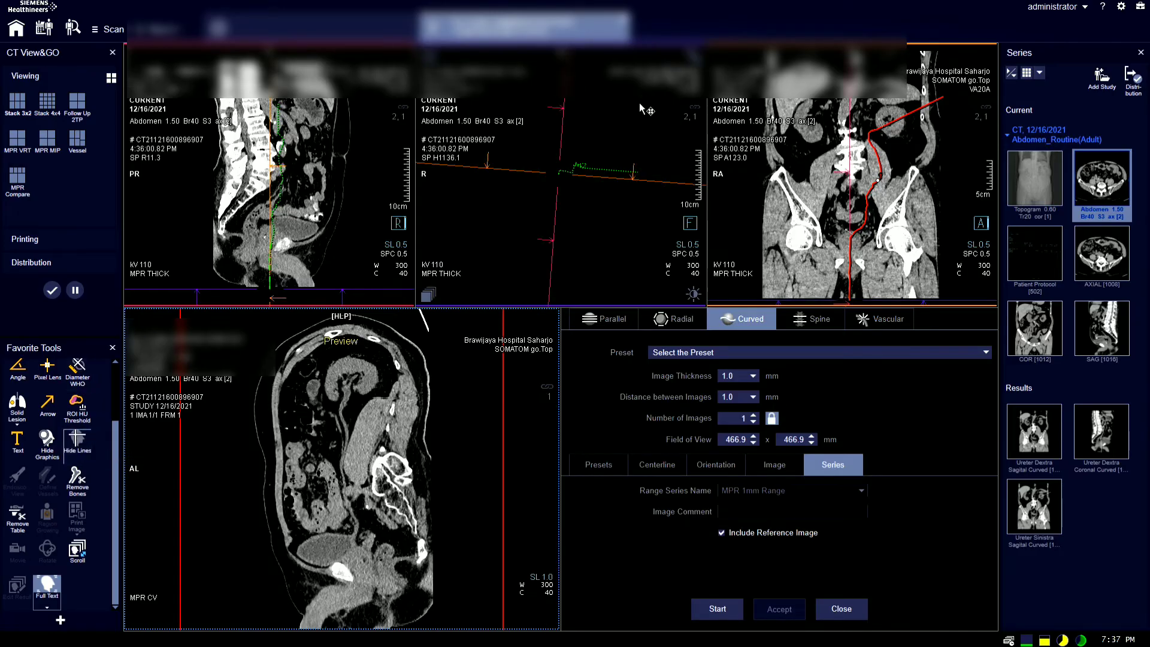
left_click_drag(670, 180, 569, 105)
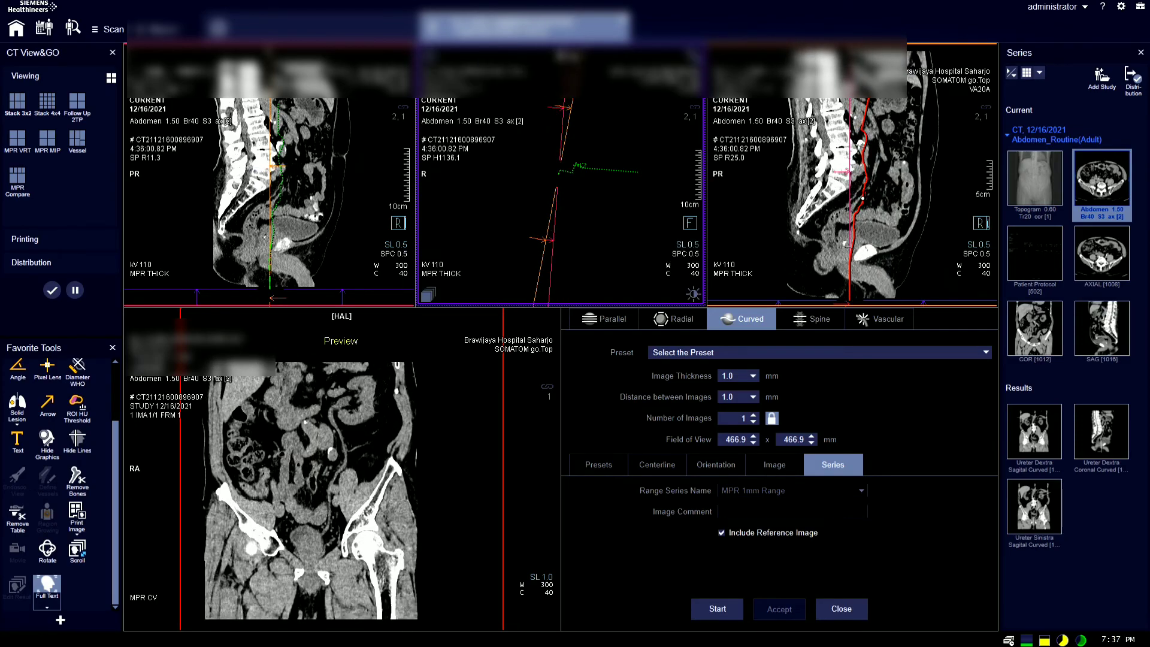
left_click_drag(566, 56, 564, 55)
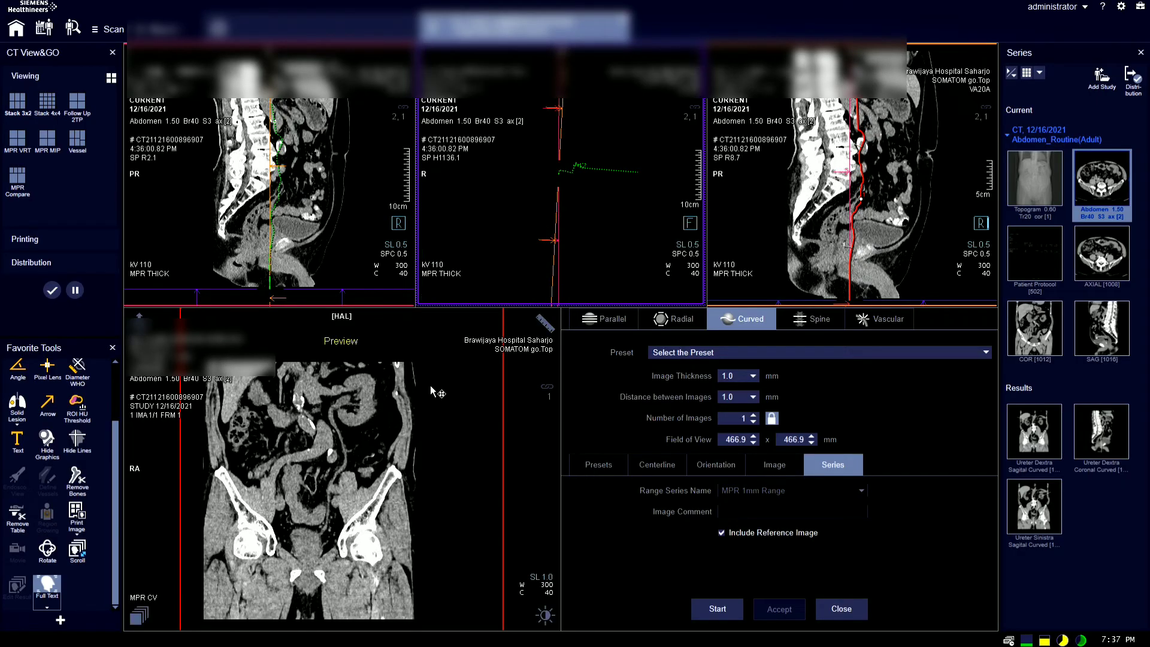
left_click_drag(366, 460, 365, 440)
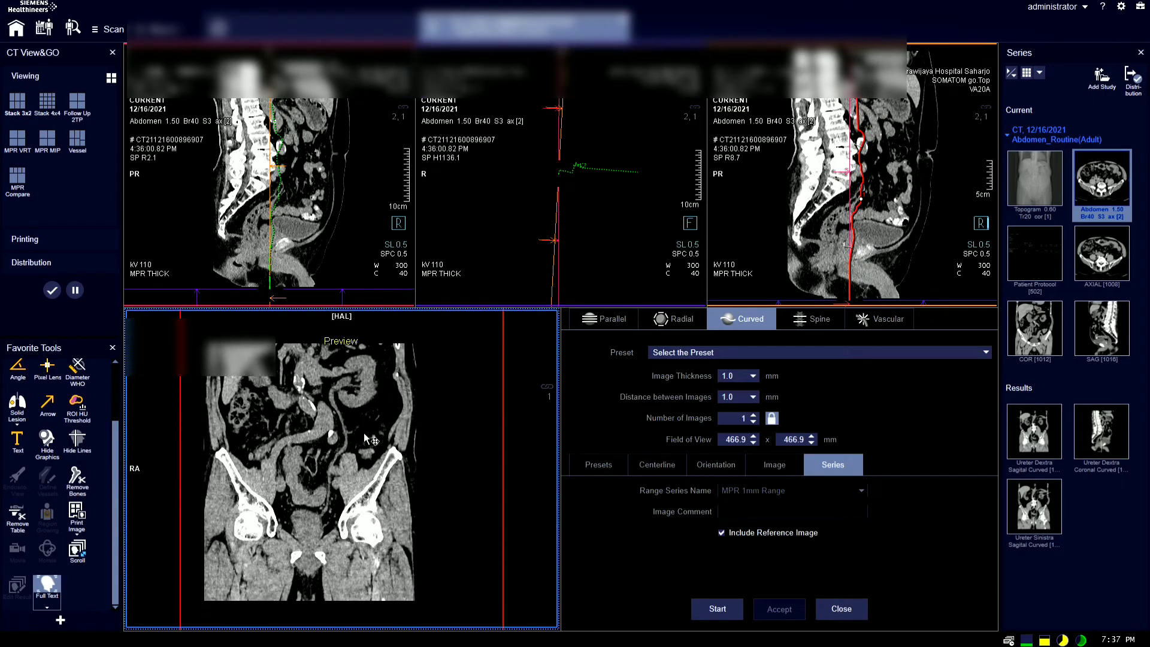
double_click(376, 471)
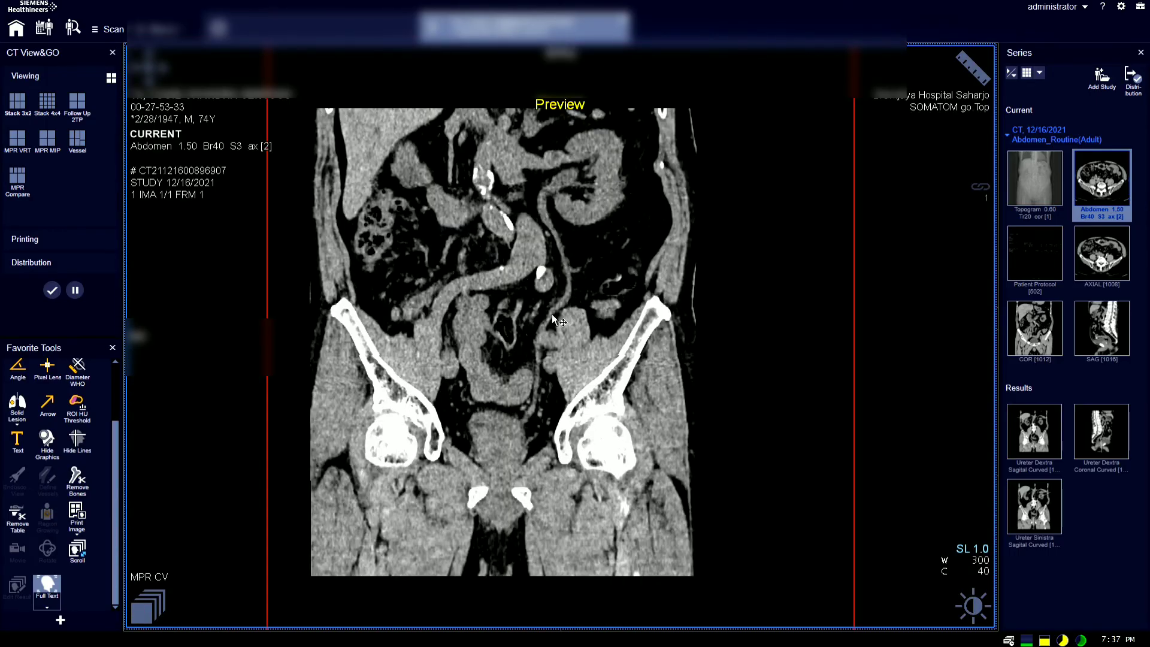
double_click(642, 353)
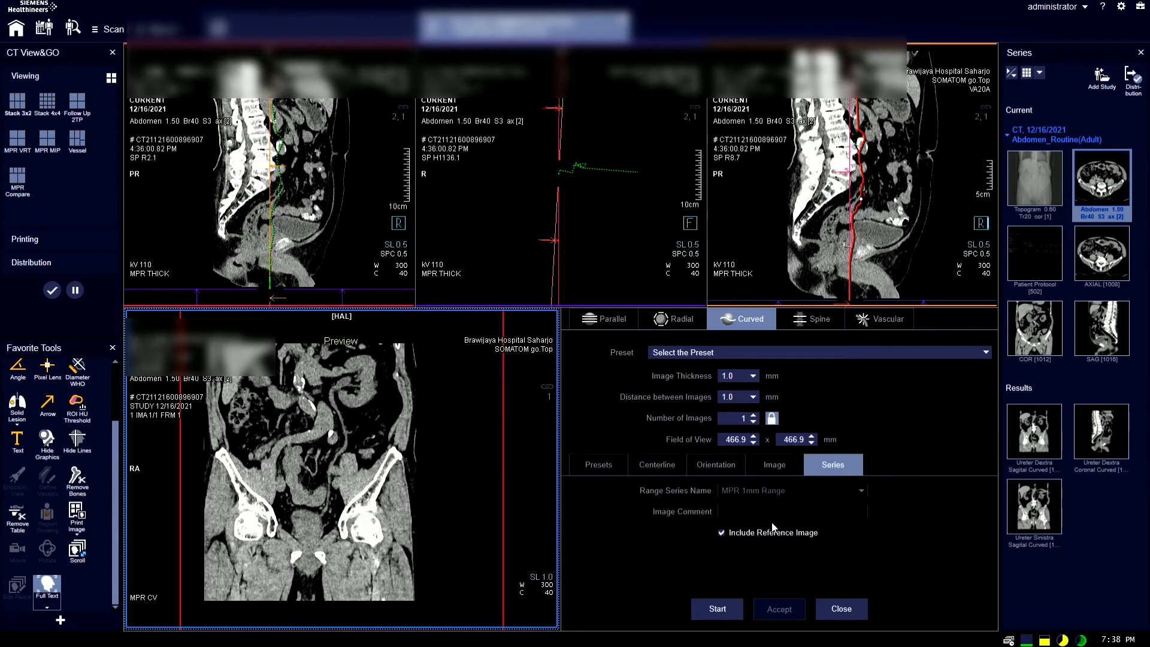
Generate the left coronal curved reconstruction, save it as Ureter Sinistra Coronal Curved, and close the range reconstruction
left_click(718, 608)
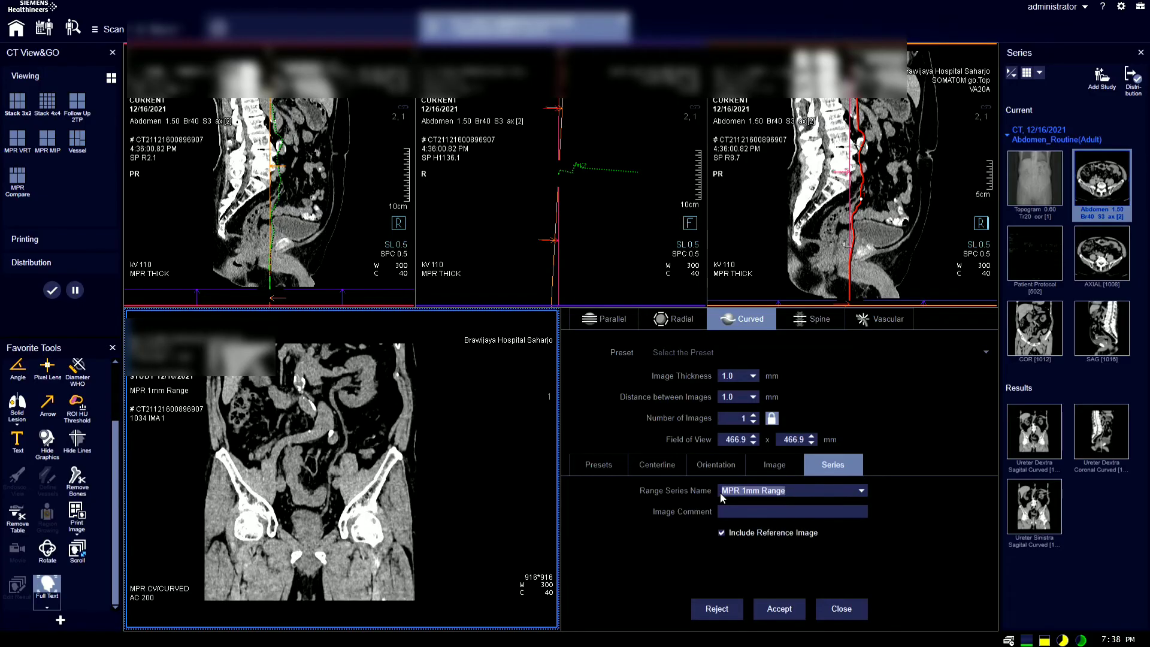
type("Ureter Sinistra Corona")
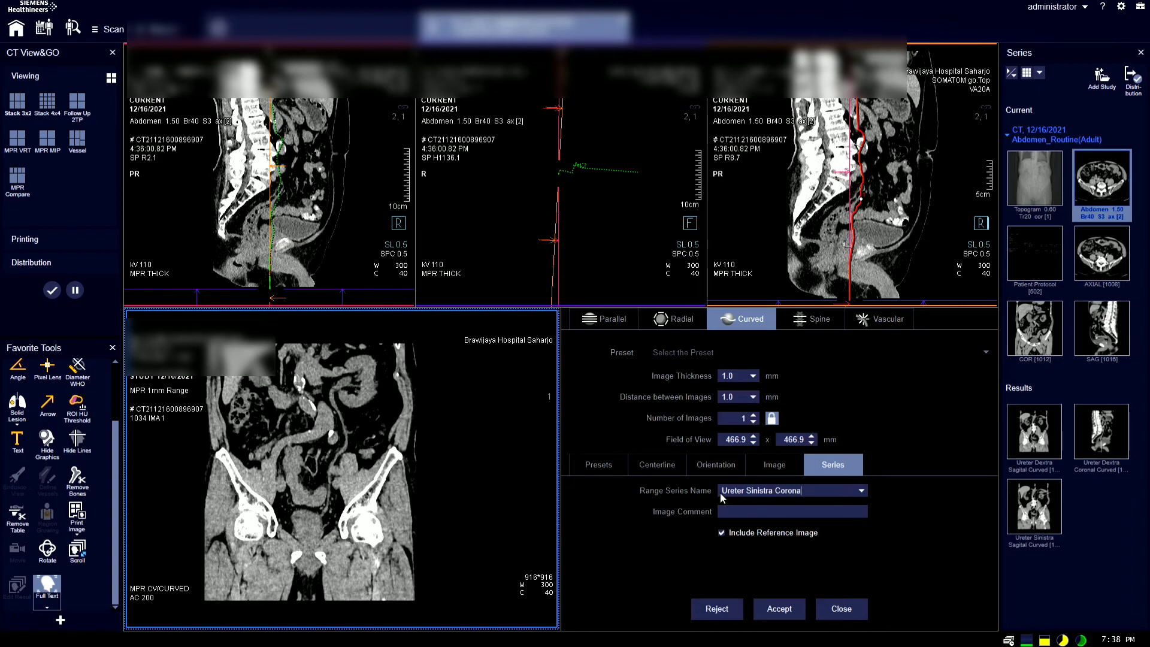
type("l Curved")
left_click(797, 611)
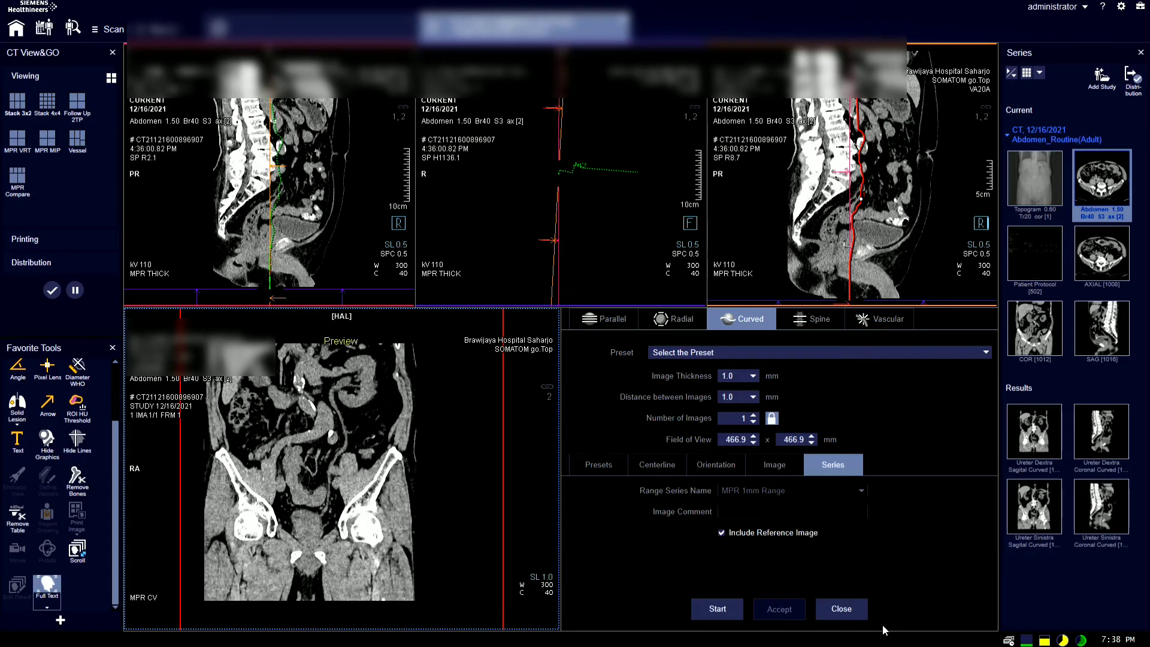
left_click(839, 611)
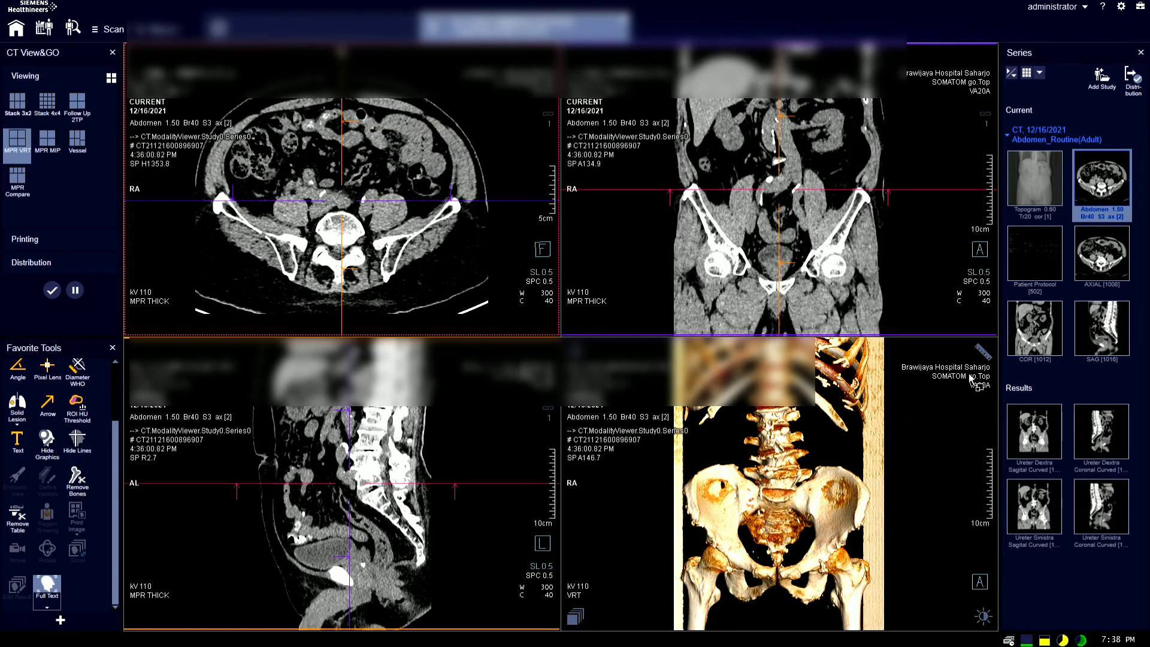
Open the Ureter Dextra Sagital Curved result in an enlarged window and view its curved image after the reference image
double_click(1034, 431)
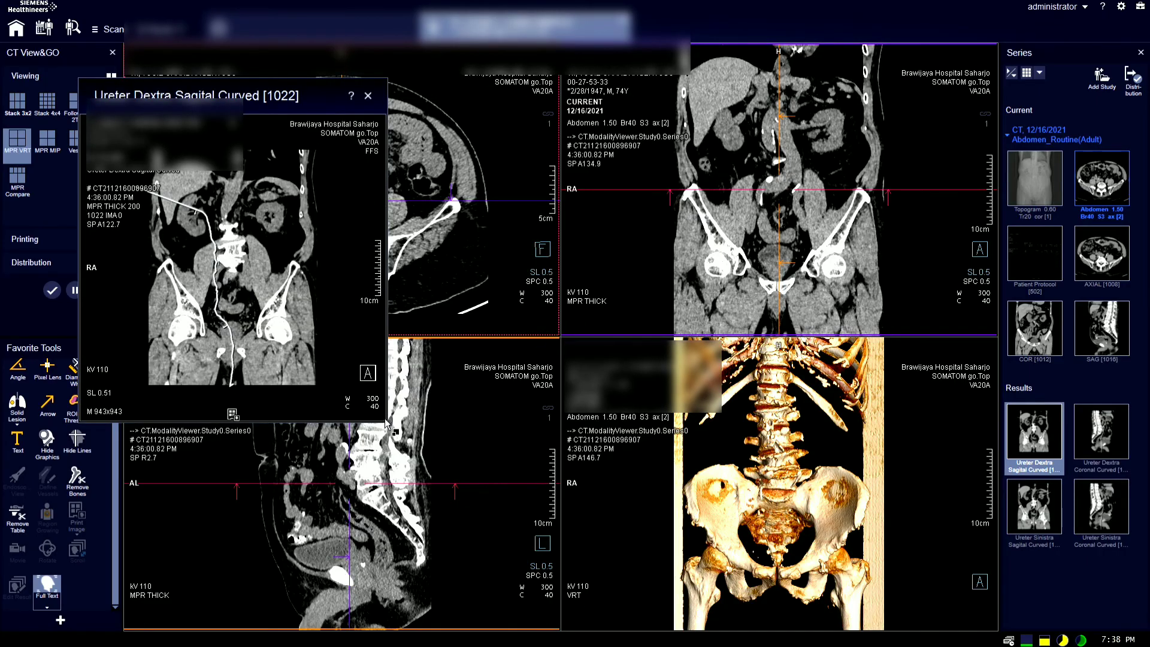
left_click_drag(386, 423, 503, 575)
left_click_drag(300, 106, 303, 88)
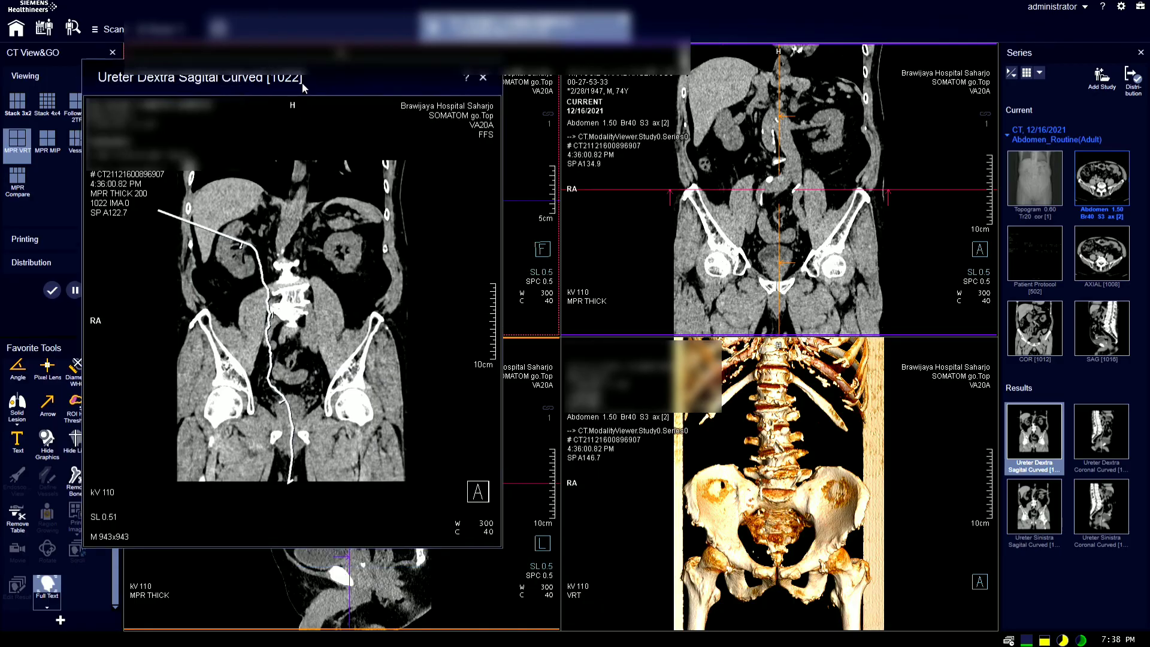
scroll(356, 260, "down", 1)
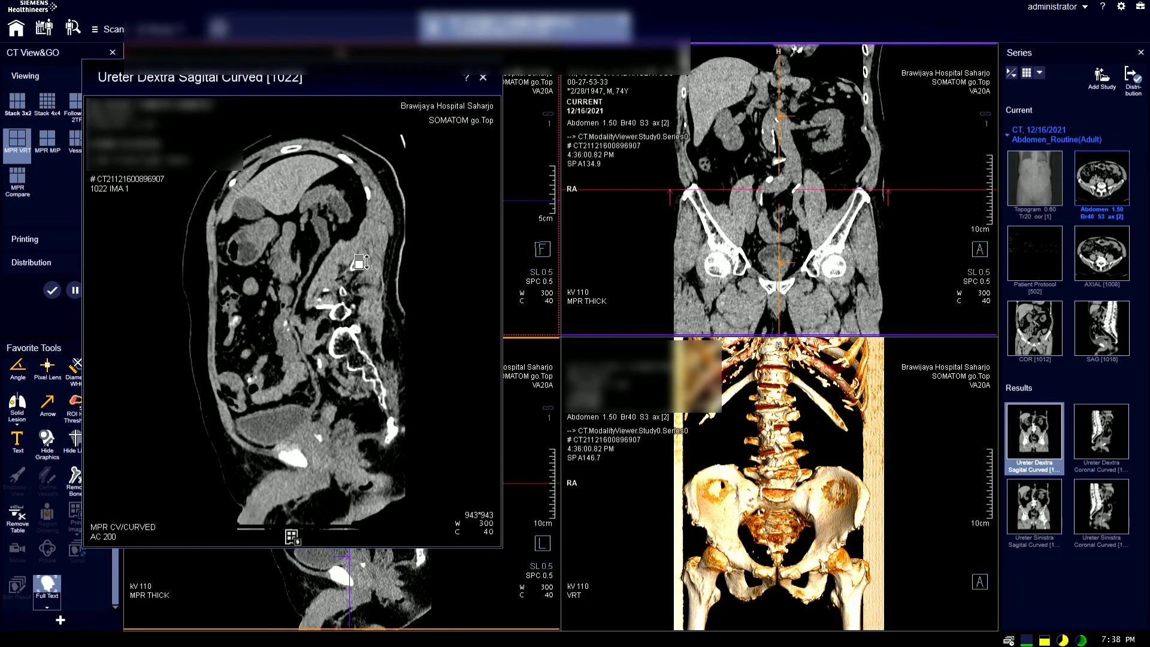
Recheck the right sagittal curved result, and view the curved image of the Ureter Dextra Coronal Curved series
scroll(279, 255, "up", 1)
scroll(311, 295, "down", 1)
left_click(1094, 429)
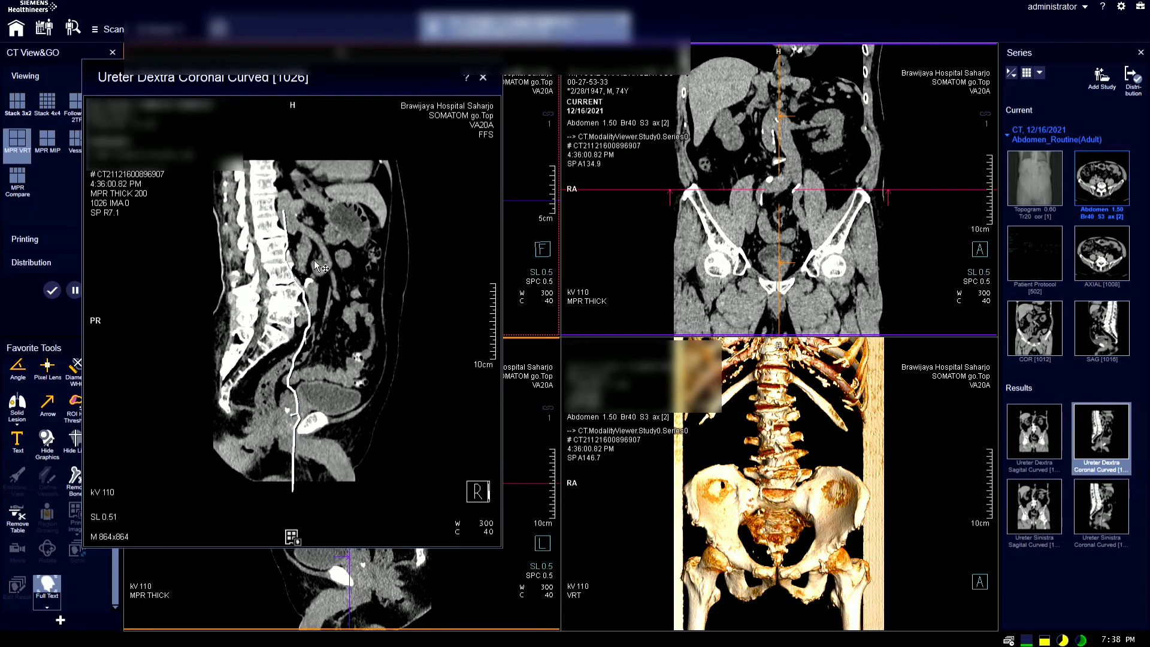
scroll(318, 264, "down", 1)
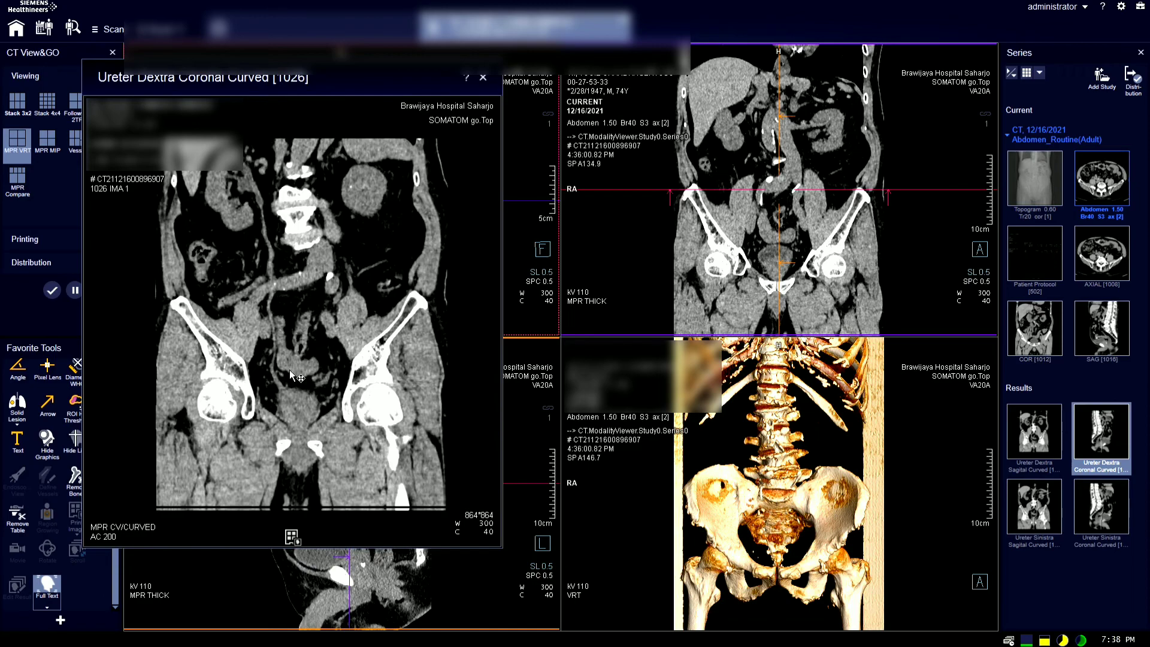
View the curved images of the Ureter Sinistra Sagital Curved and Ureter Sinistra Coronal Curved results, and close the enlarged window
left_click(1034, 506)
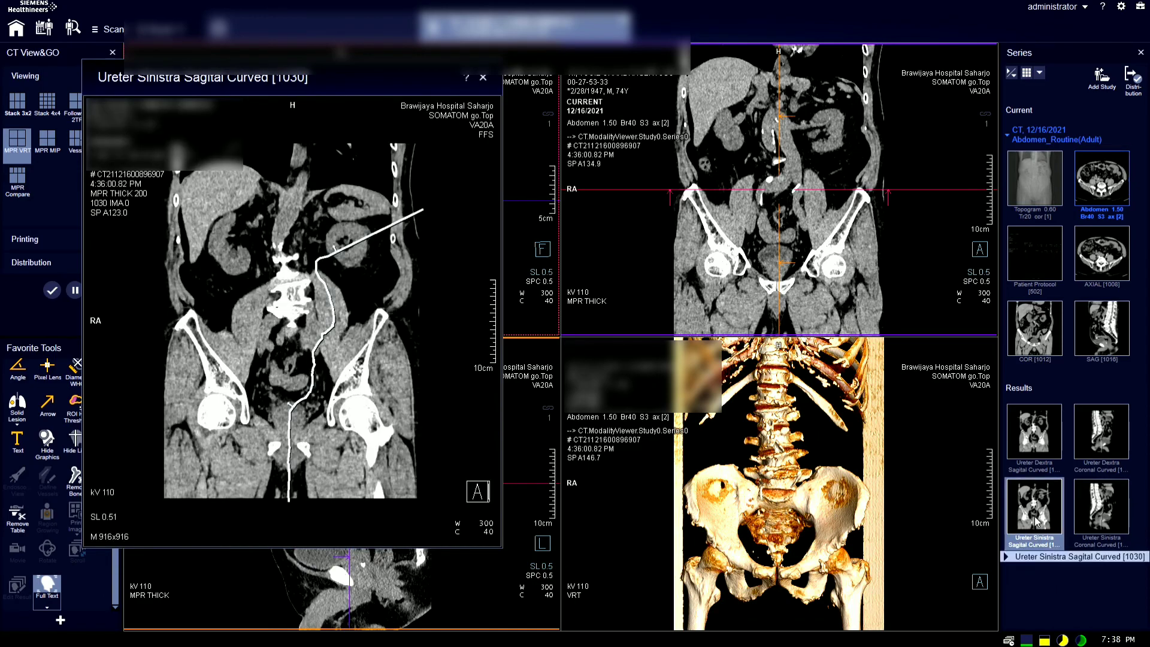
scroll(372, 313, "down", 1)
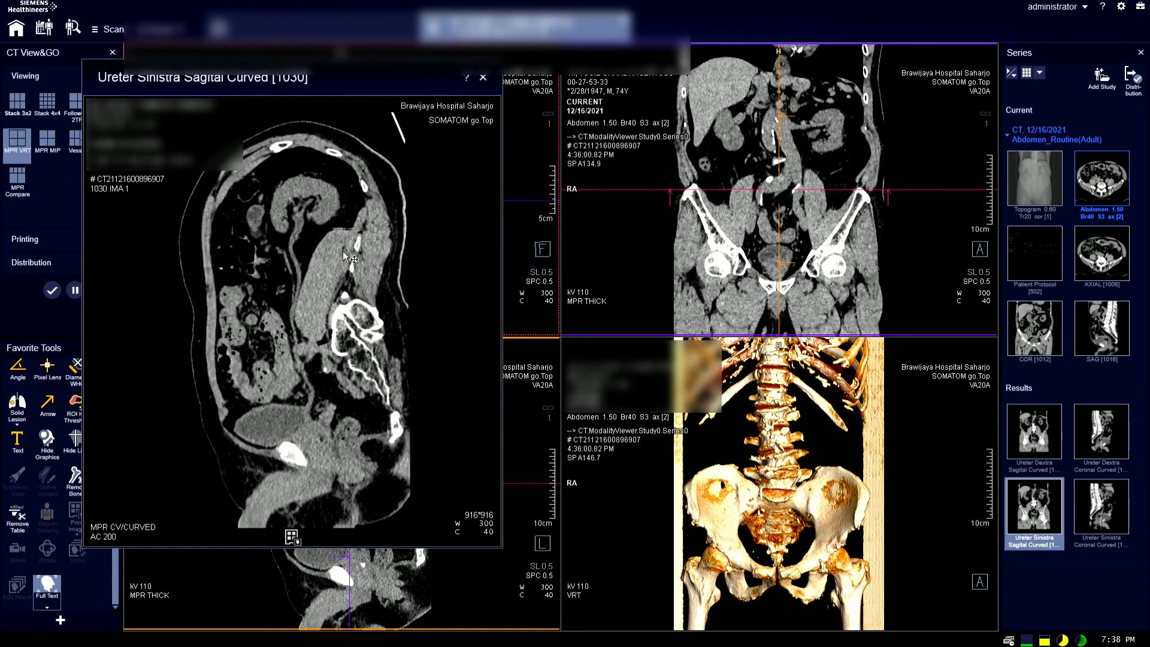
left_click(1102, 506)
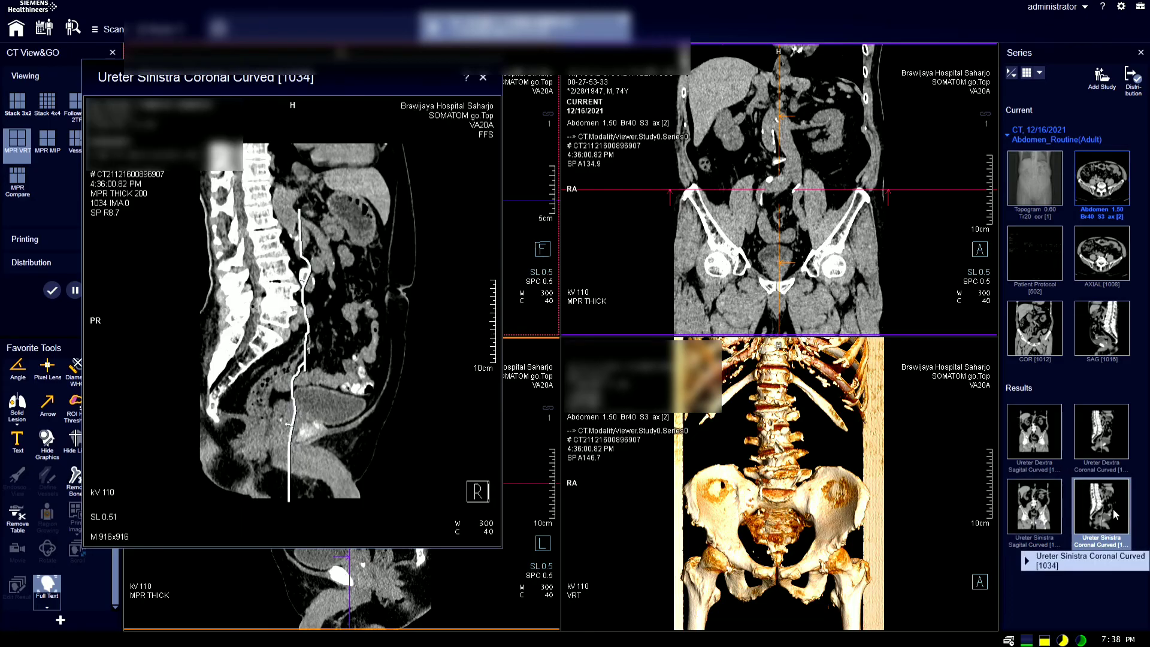
scroll(356, 358, "down", 1)
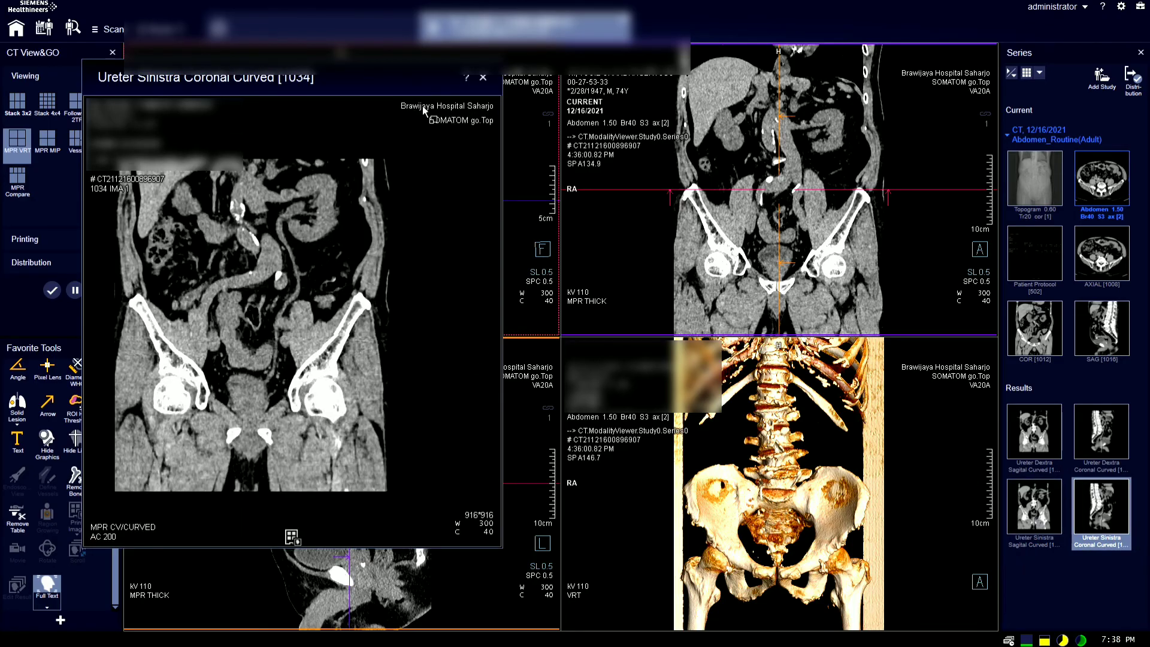
left_click(484, 78)
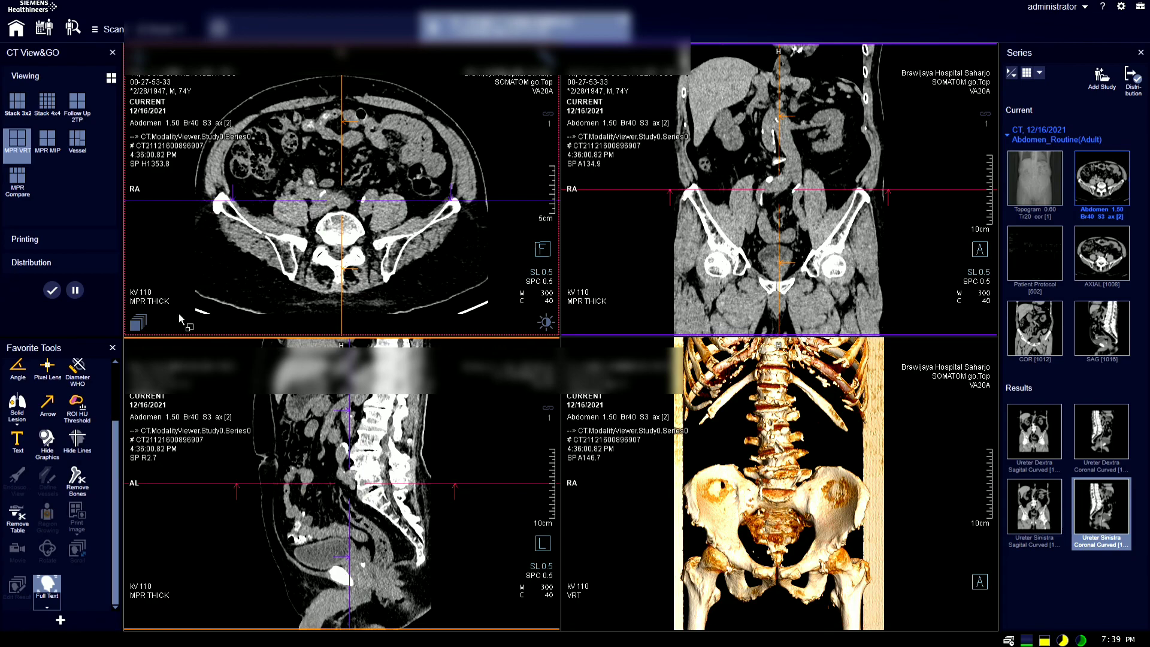
Move the crosshair in the coronal view slightly toward the feet and the patient's right side
scroll(119, 443, "up", 1)
left_click_drag(119, 443, 120, 399)
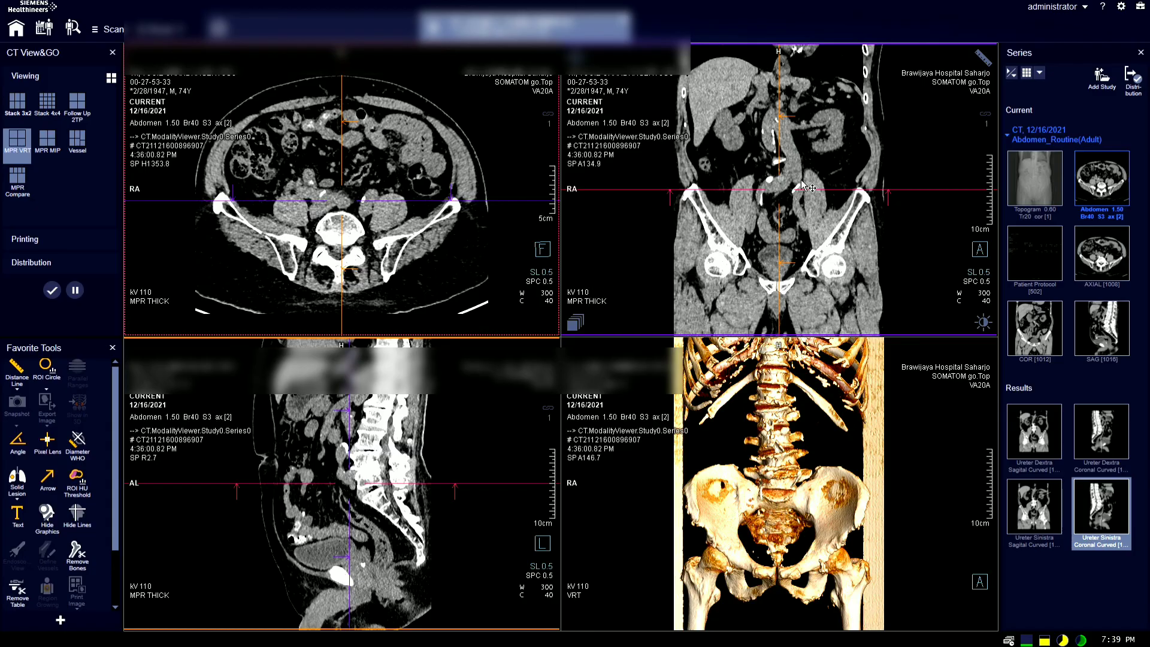
left_click_drag(778, 189, 773, 202)
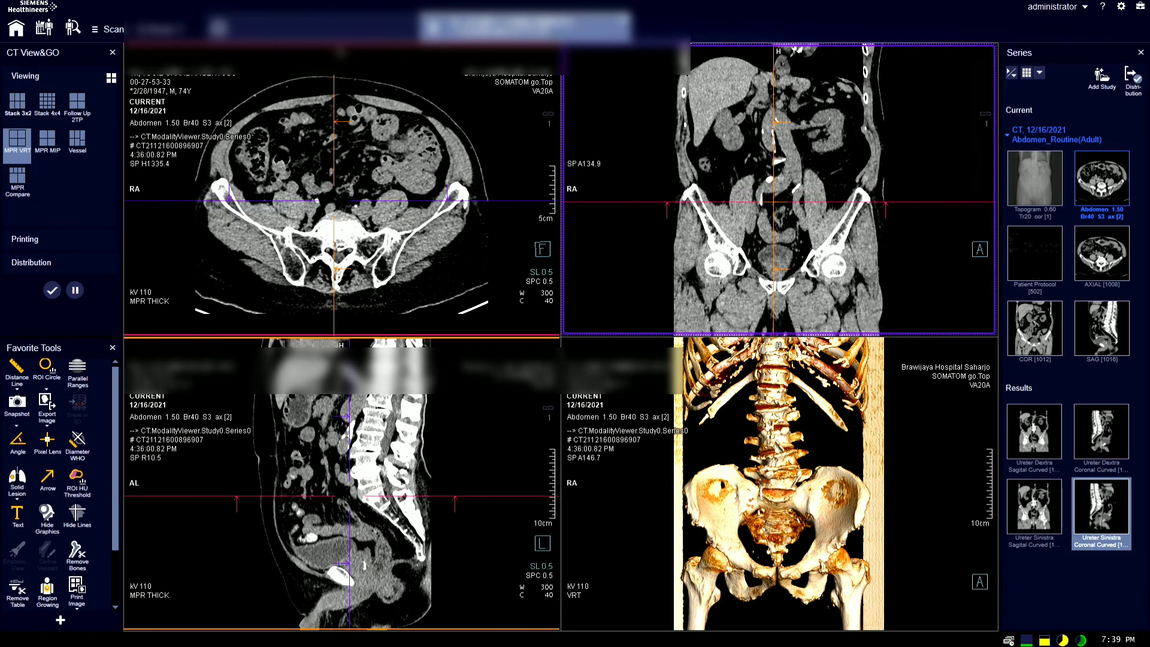